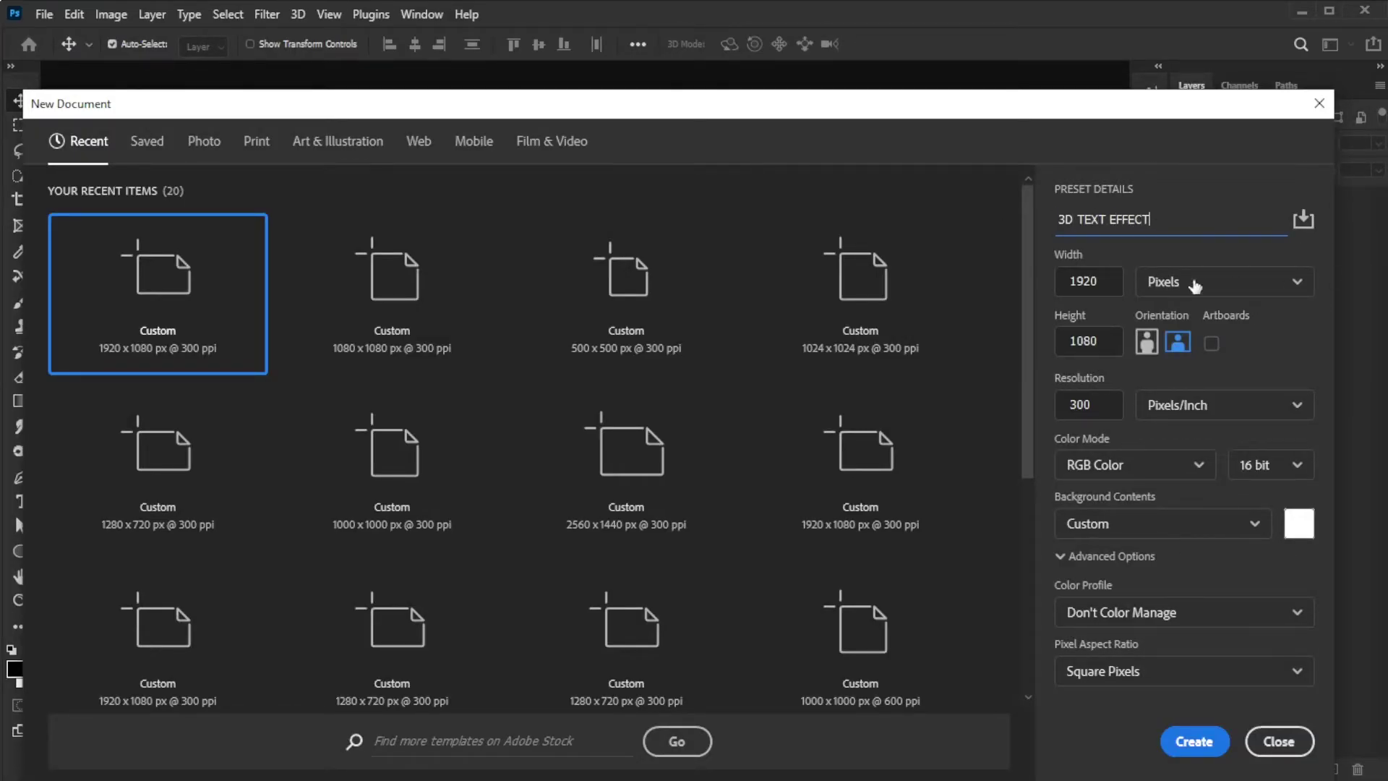
Create a 1920×1080 px, 300 ppi, RGB 16-bit document named '3D TEXT EFFECT'
left_click(1128, 304)
left_click(1103, 337)
left_click(1085, 405)
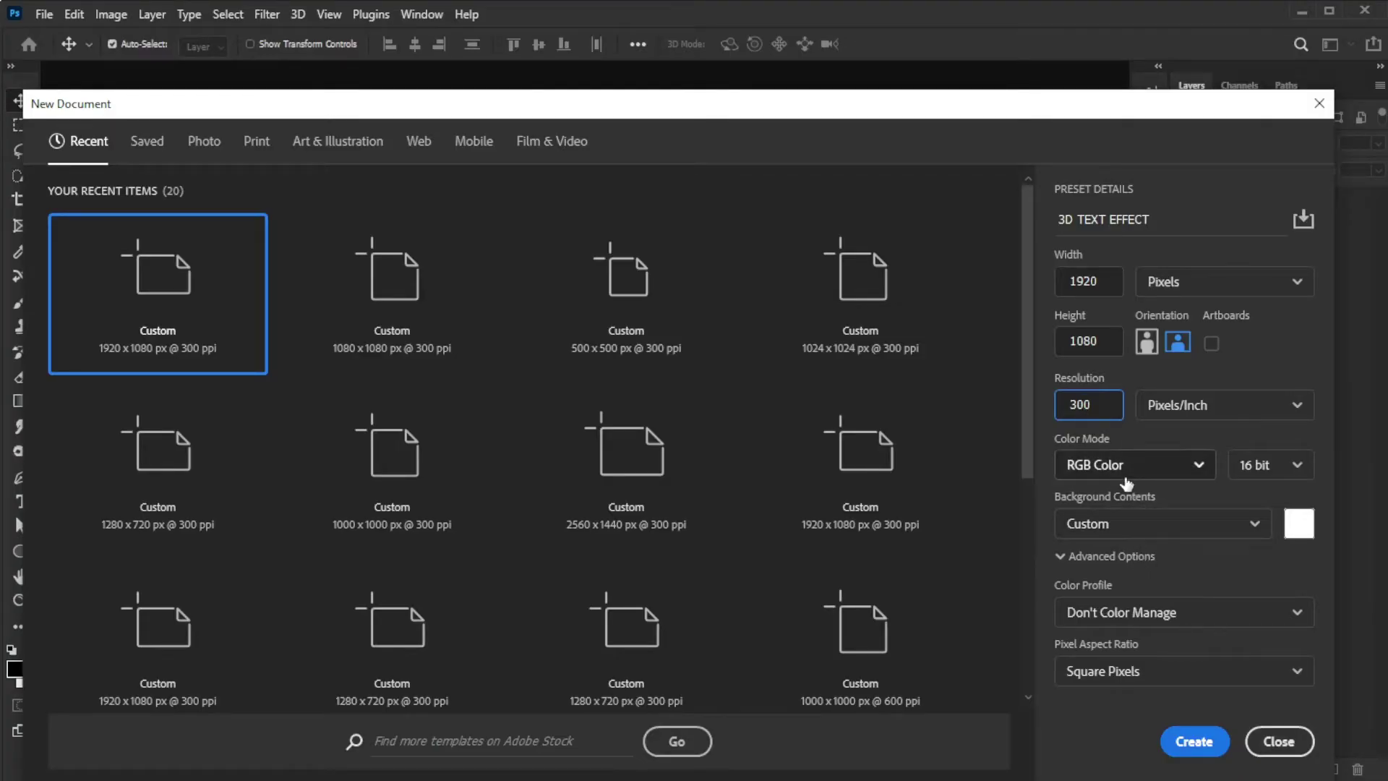
left_click(1192, 744)
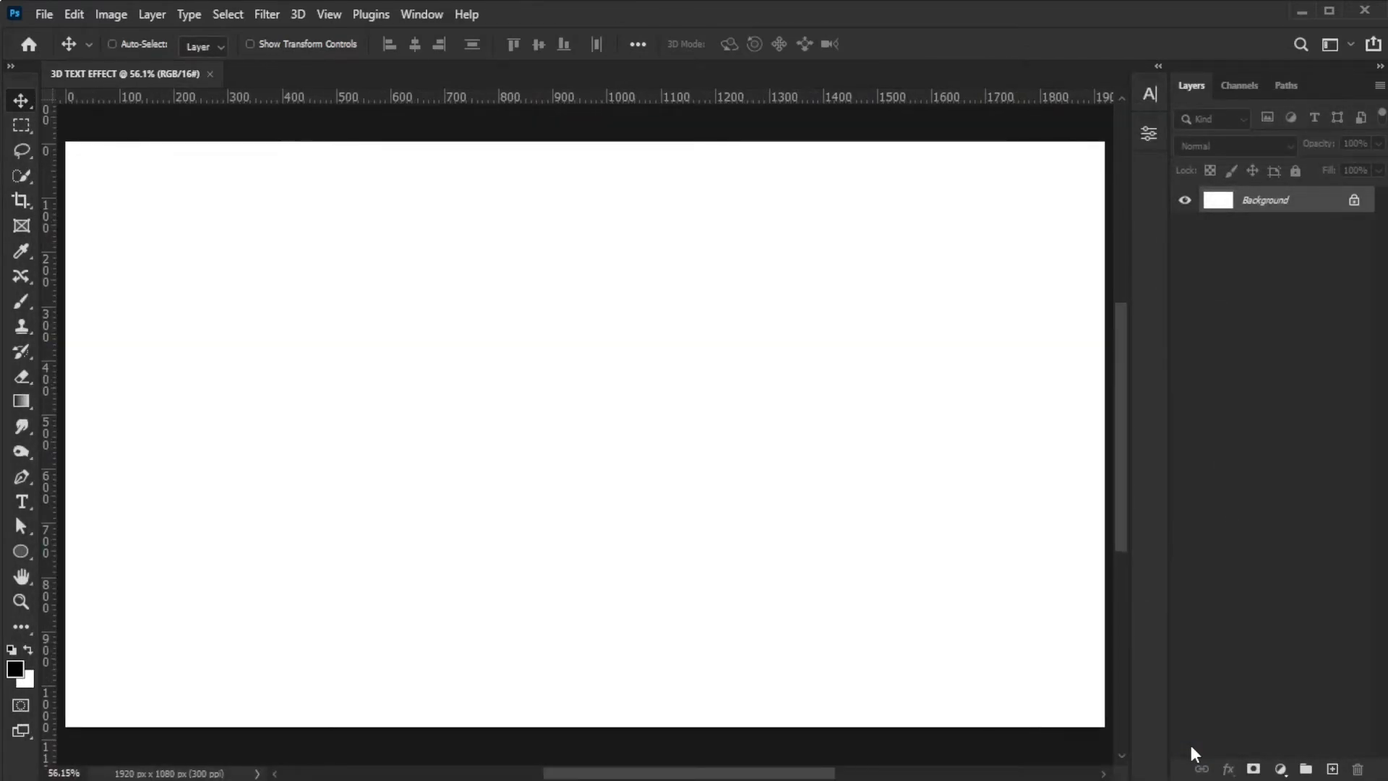
Add a Solid Color fill layer in blue #005ba1
left_click(1280, 768)
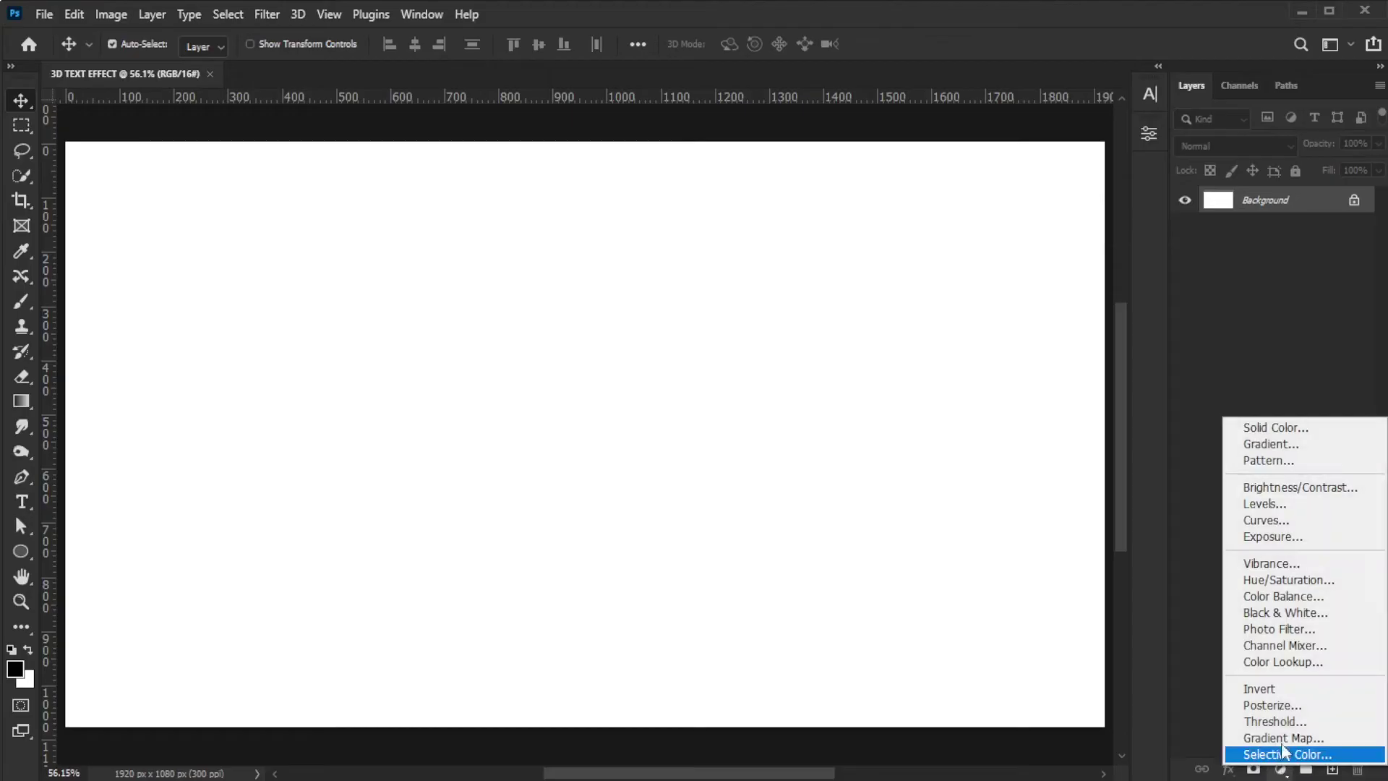
left_click(1275, 427)
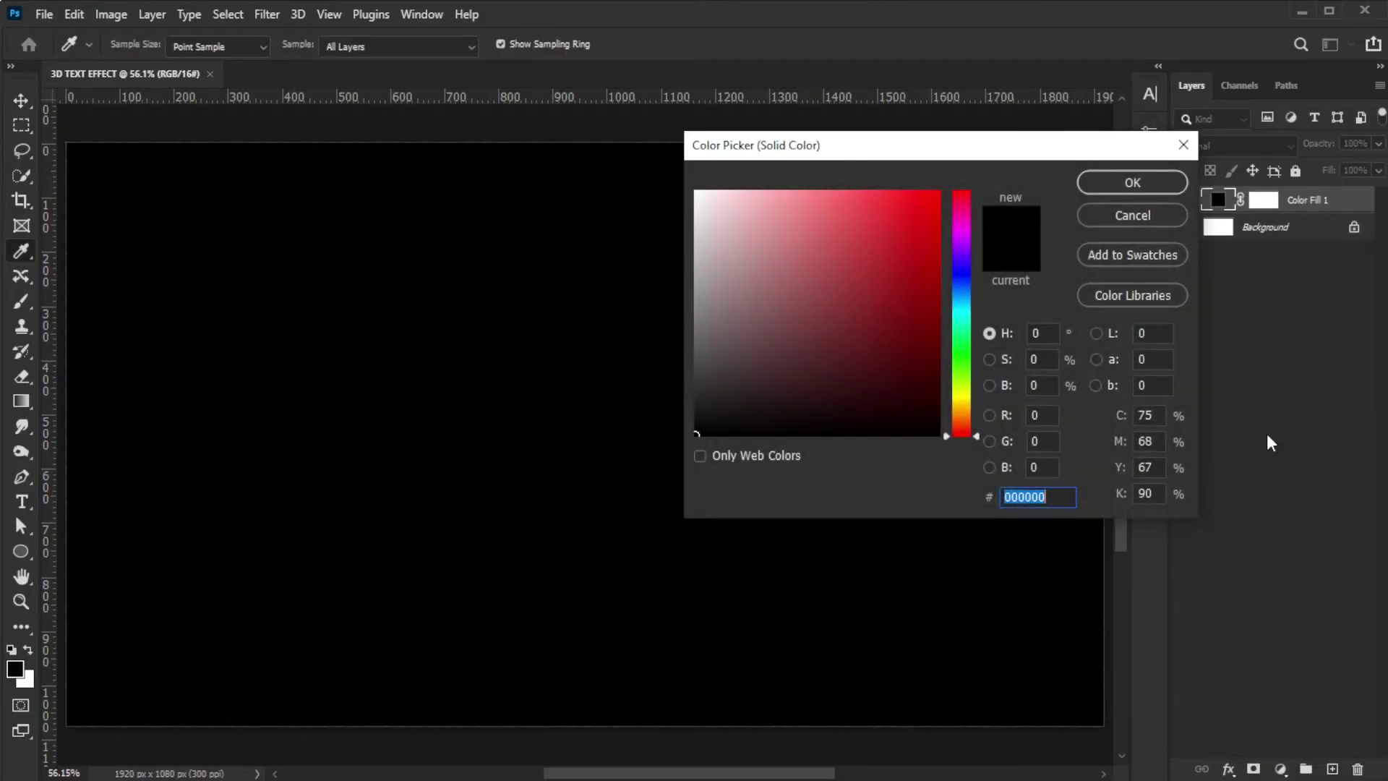
type("005")
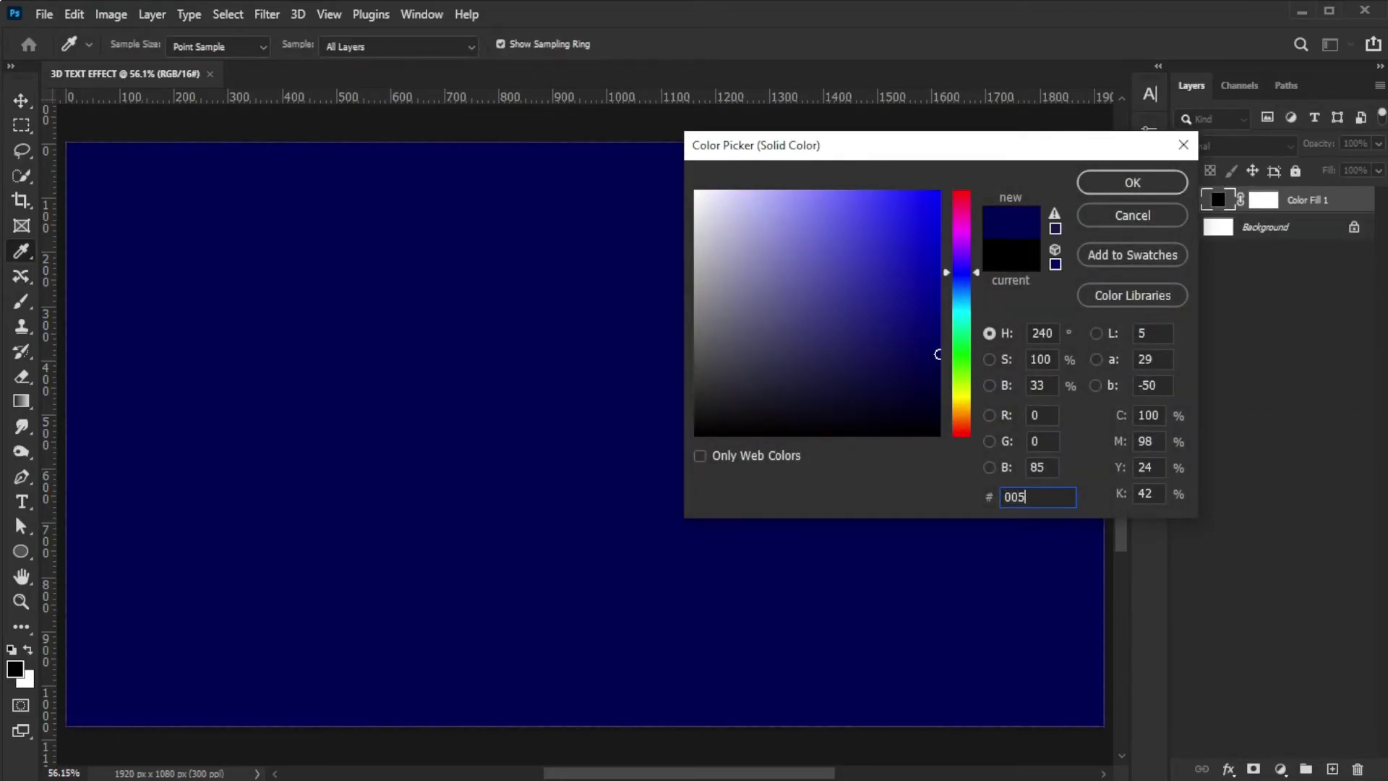
type("ba1")
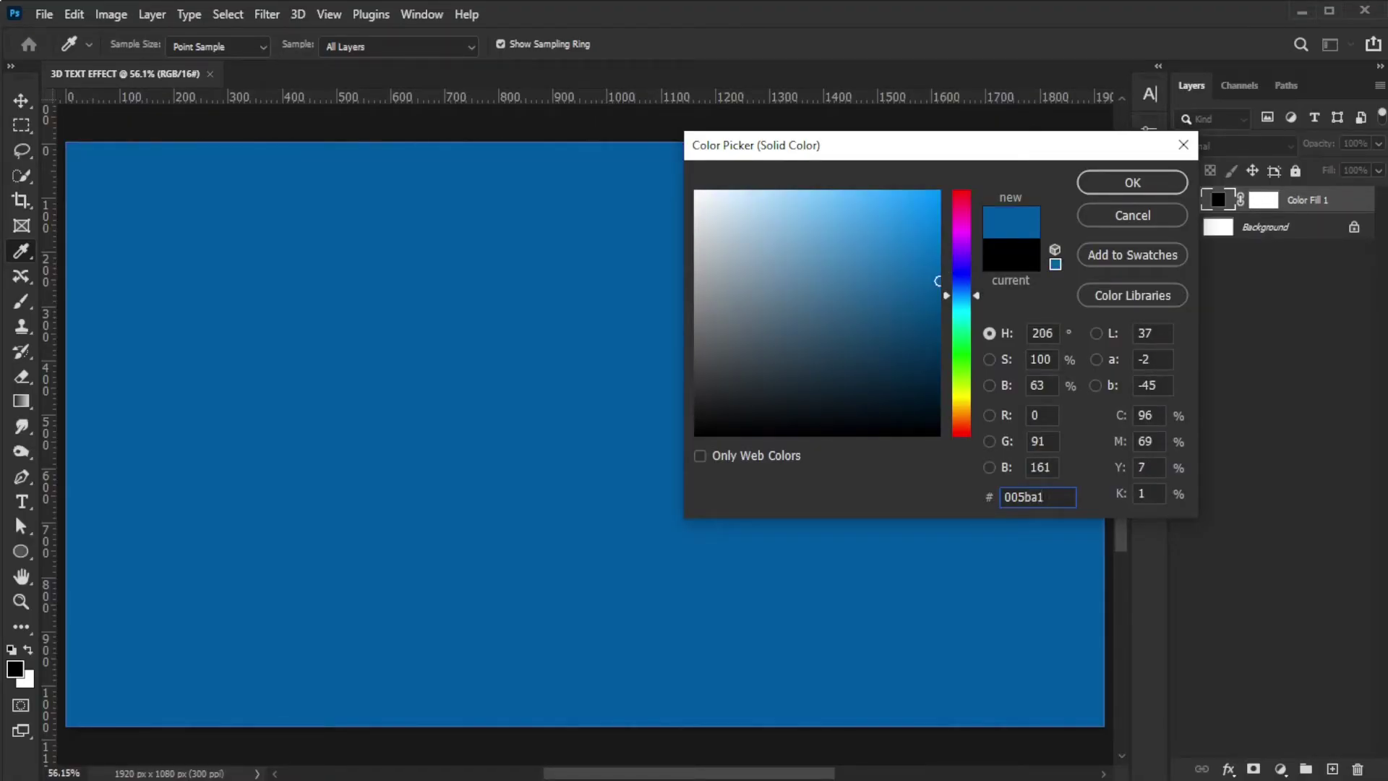
left_click(1131, 181)
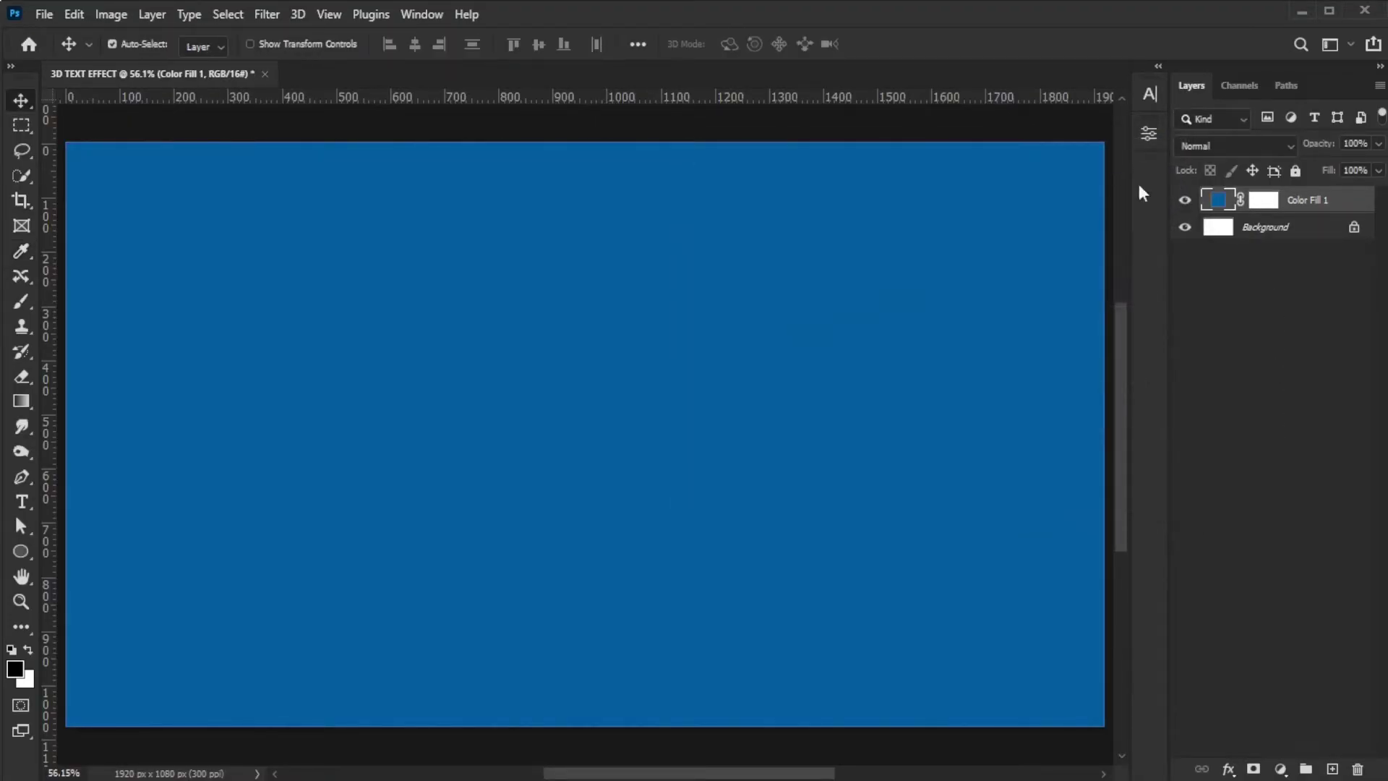
Delete the white Background layer and save the document as a PSD
left_click(1355, 228)
key("Delete")
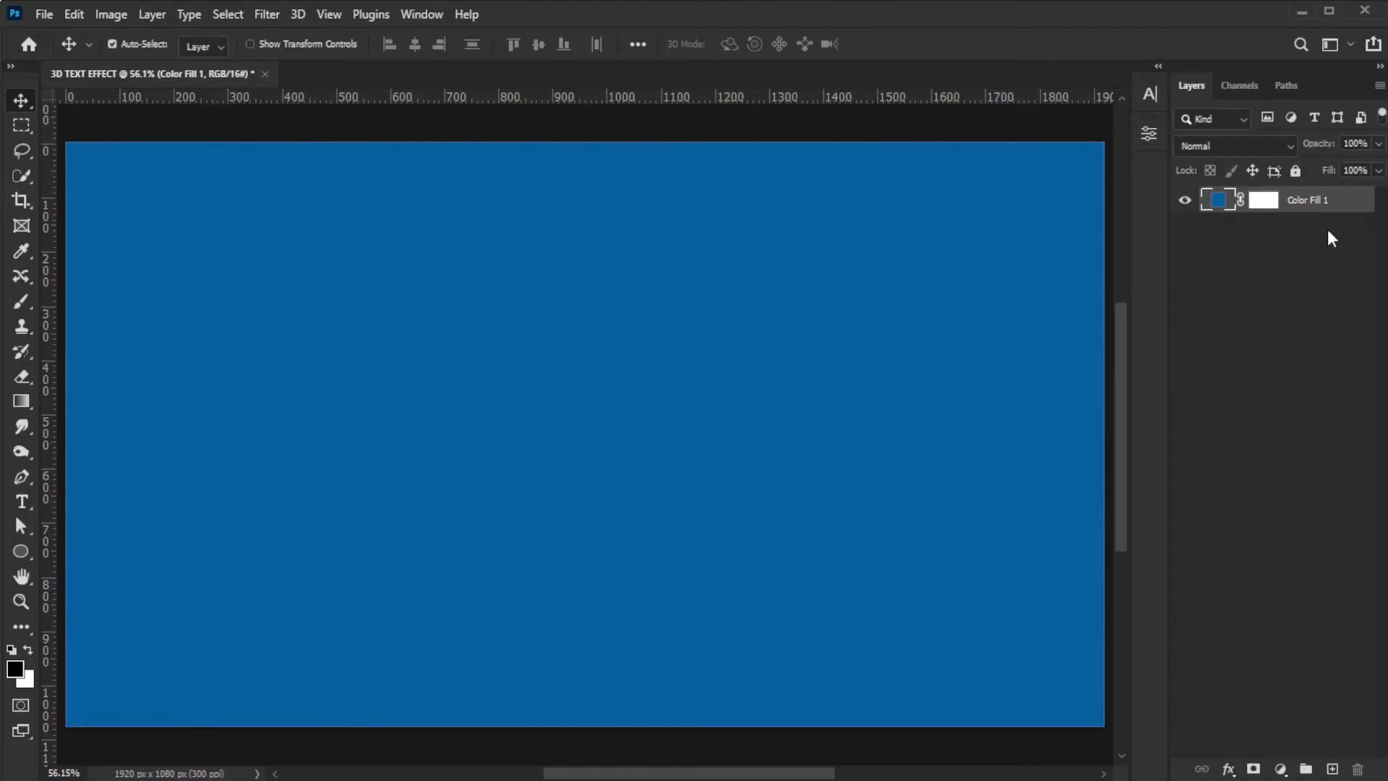
key("ctrl+s")
Add a second Solid Color fill layer in grey #838383 above the blue one
left_click(1280, 769)
left_click(1276, 436)
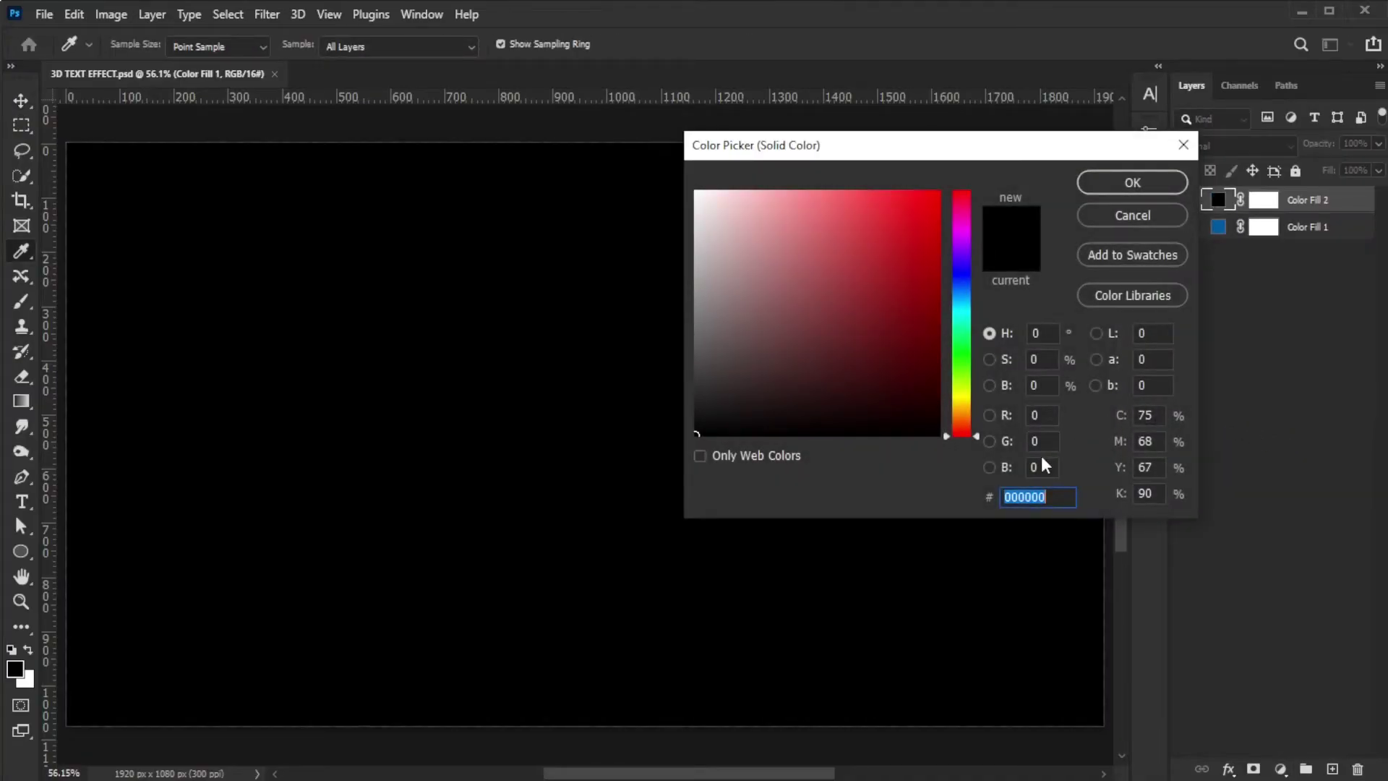
type("838")
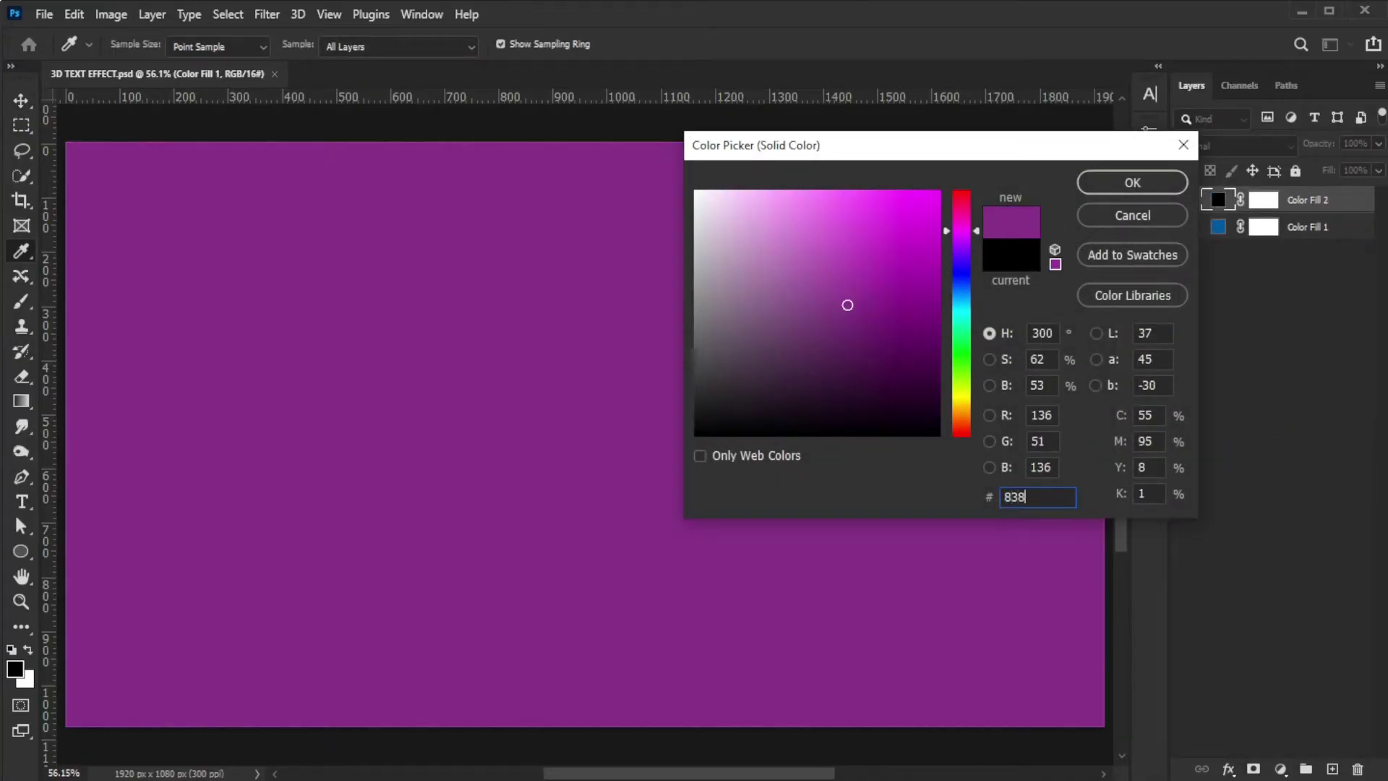
type("3883")
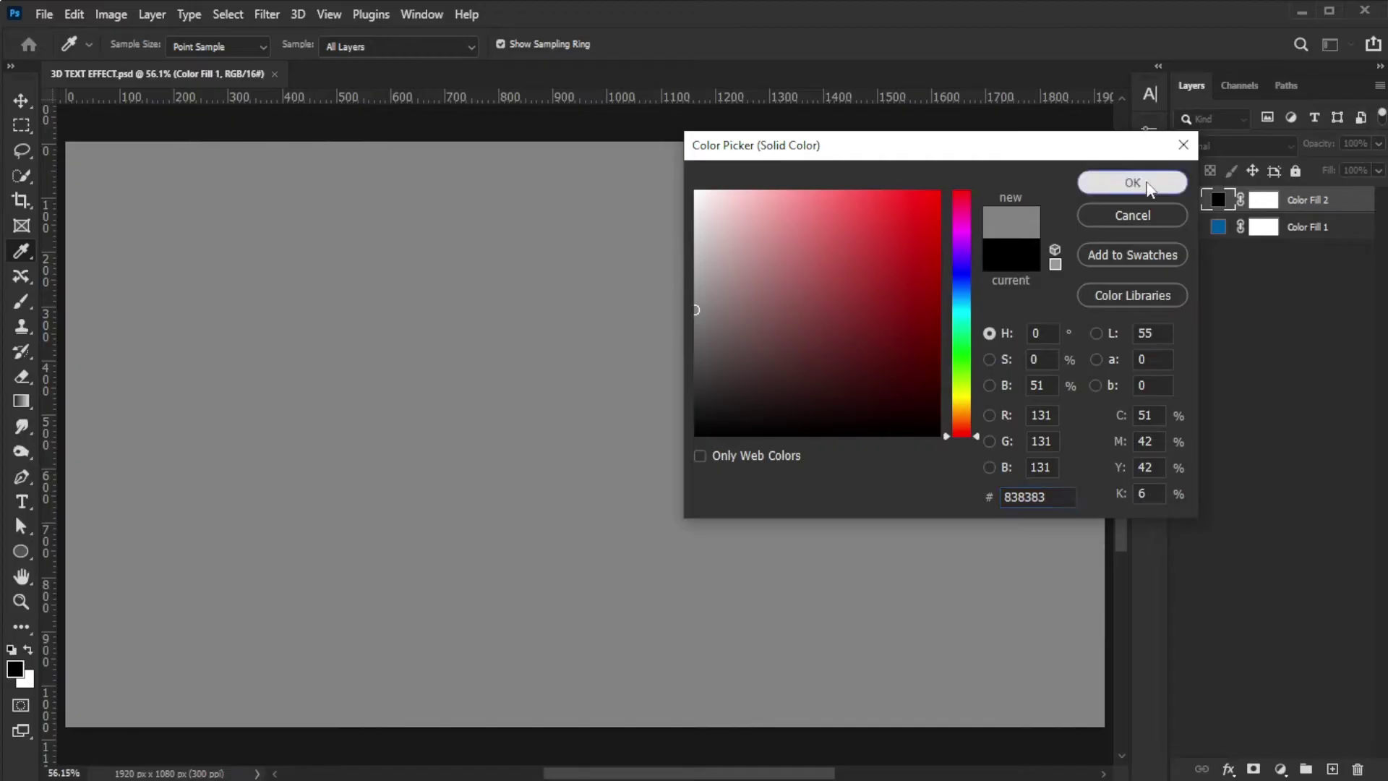
left_click(1119, 181)
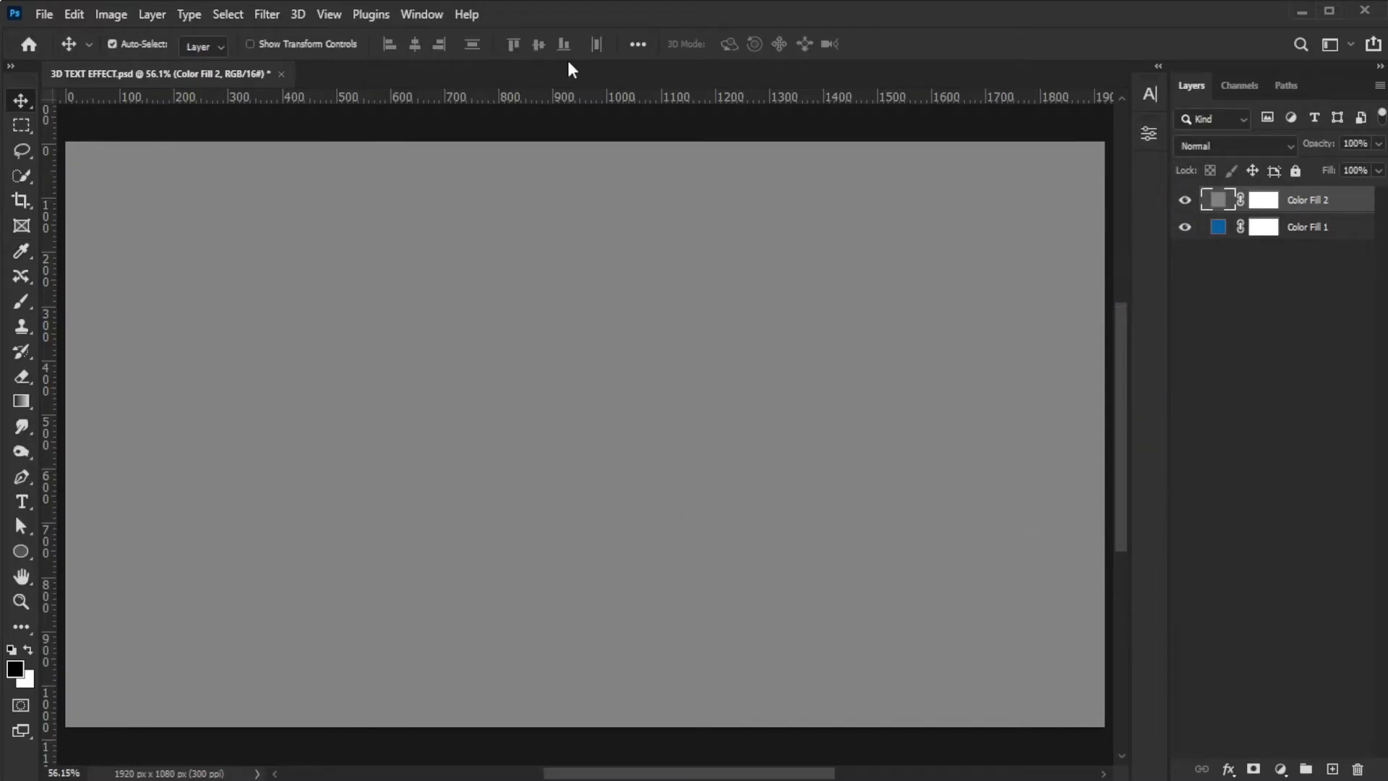
Convert the grey fill layer for smart filters and switch the document to 8 bits per channel
left_click(269, 15)
left_click(329, 66)
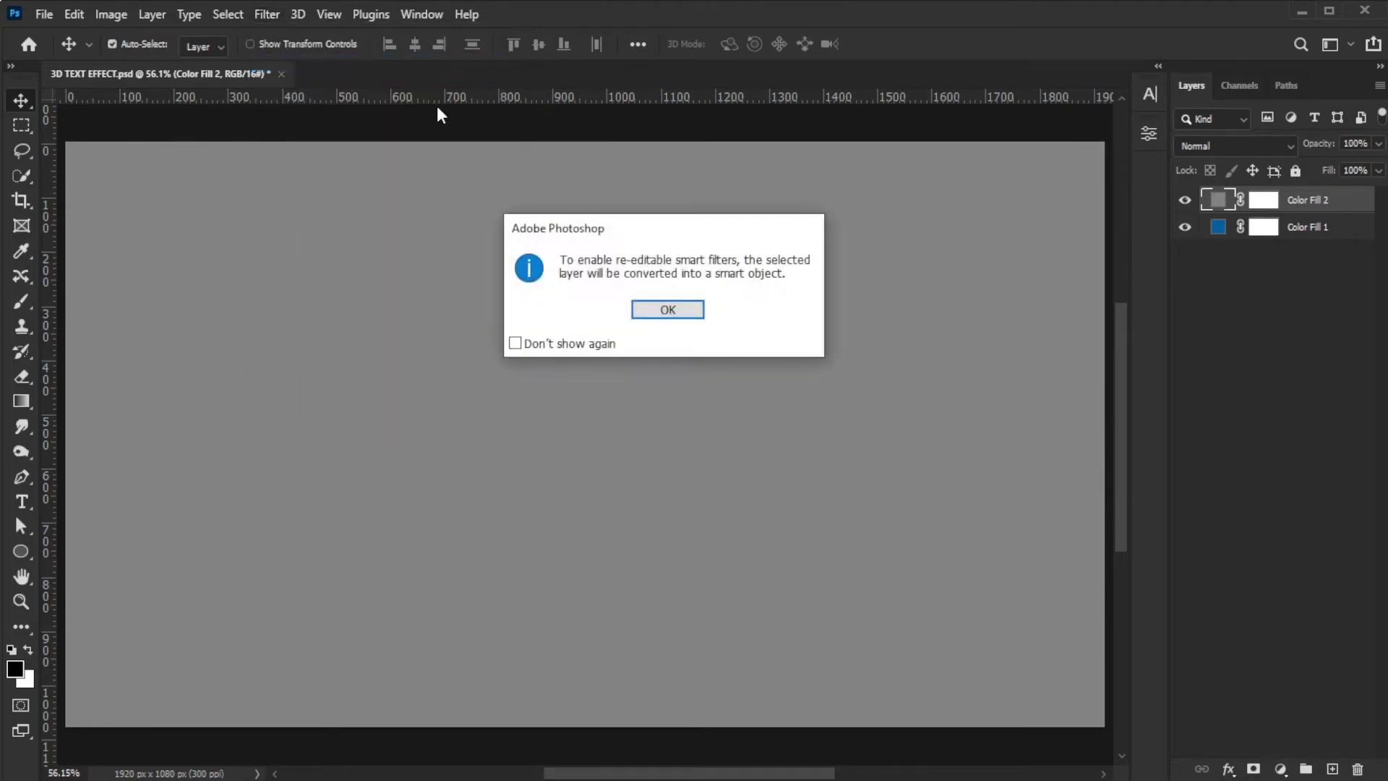
left_click(684, 321)
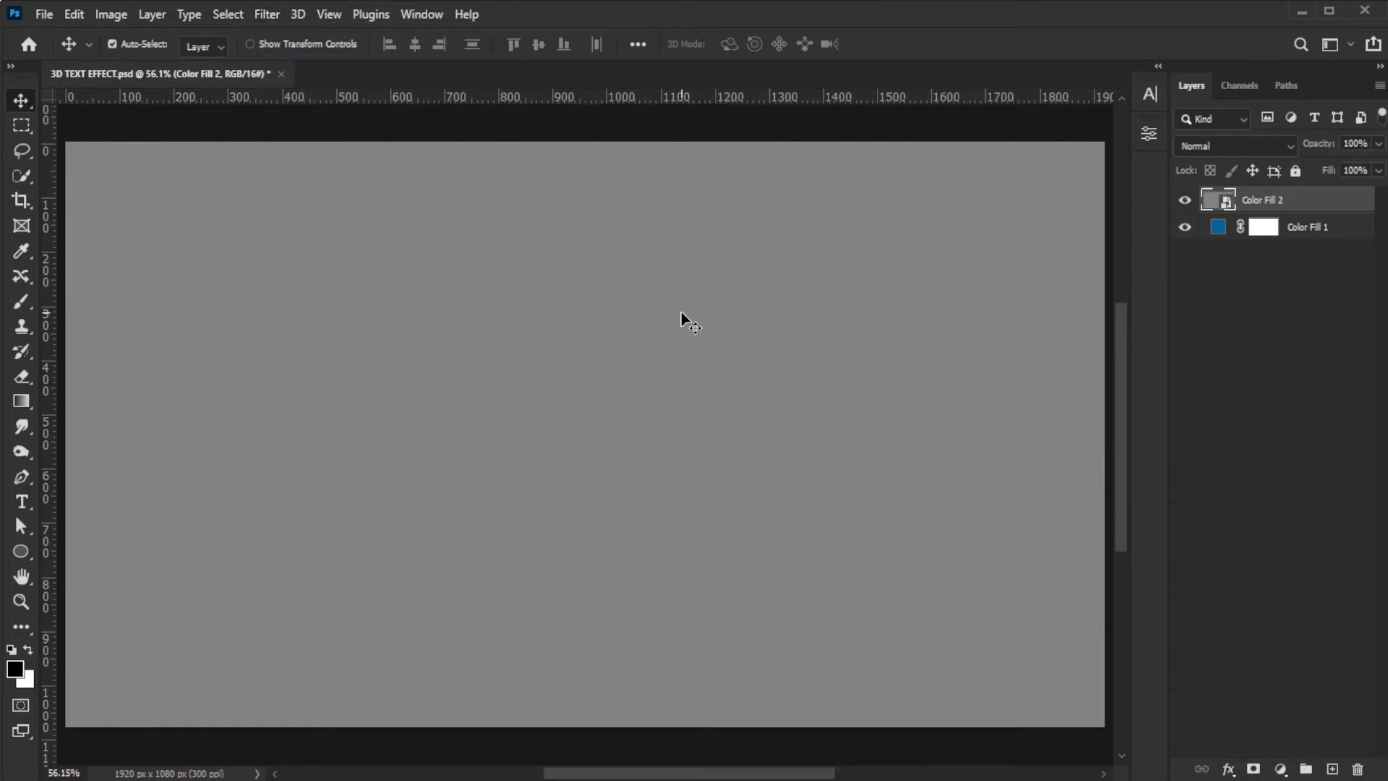
left_click(264, 15)
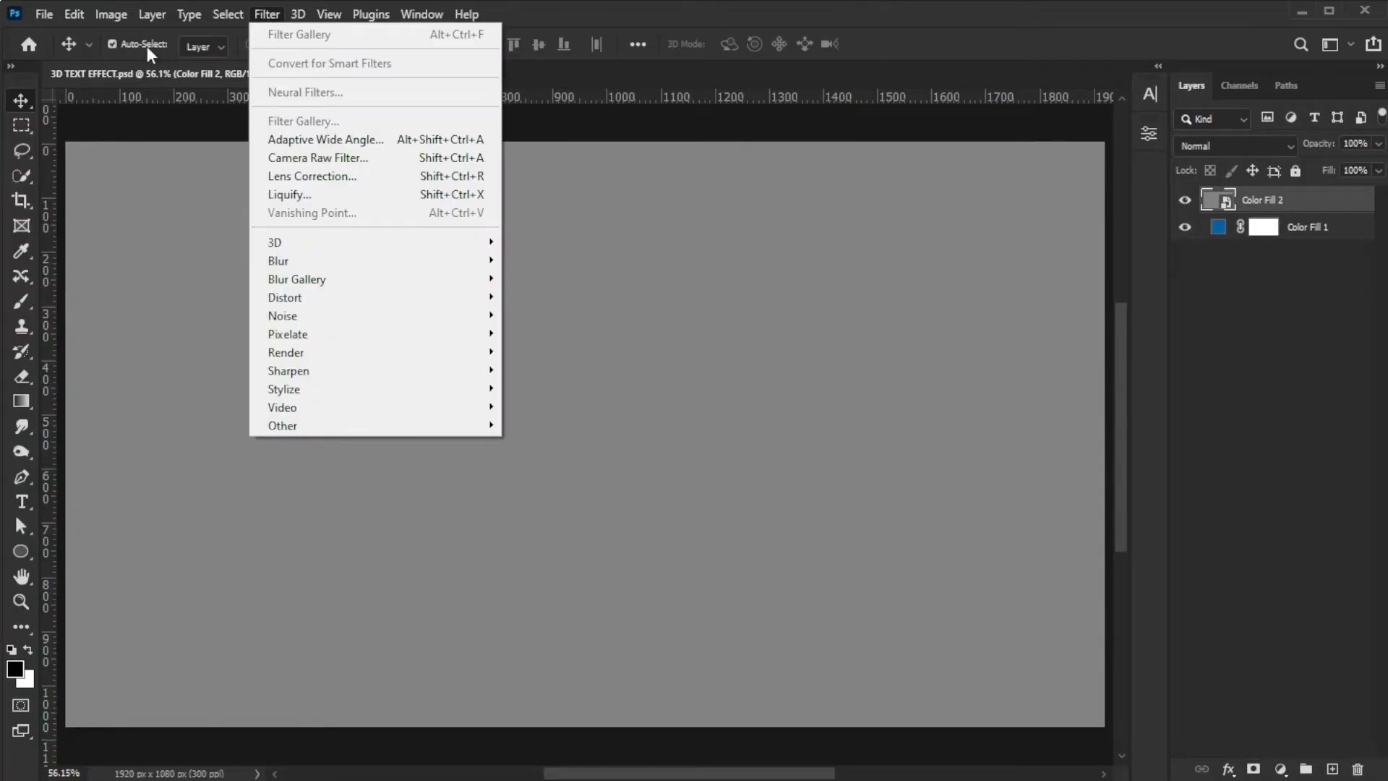
mouse_move(111, 15)
mouse_move(130, 36)
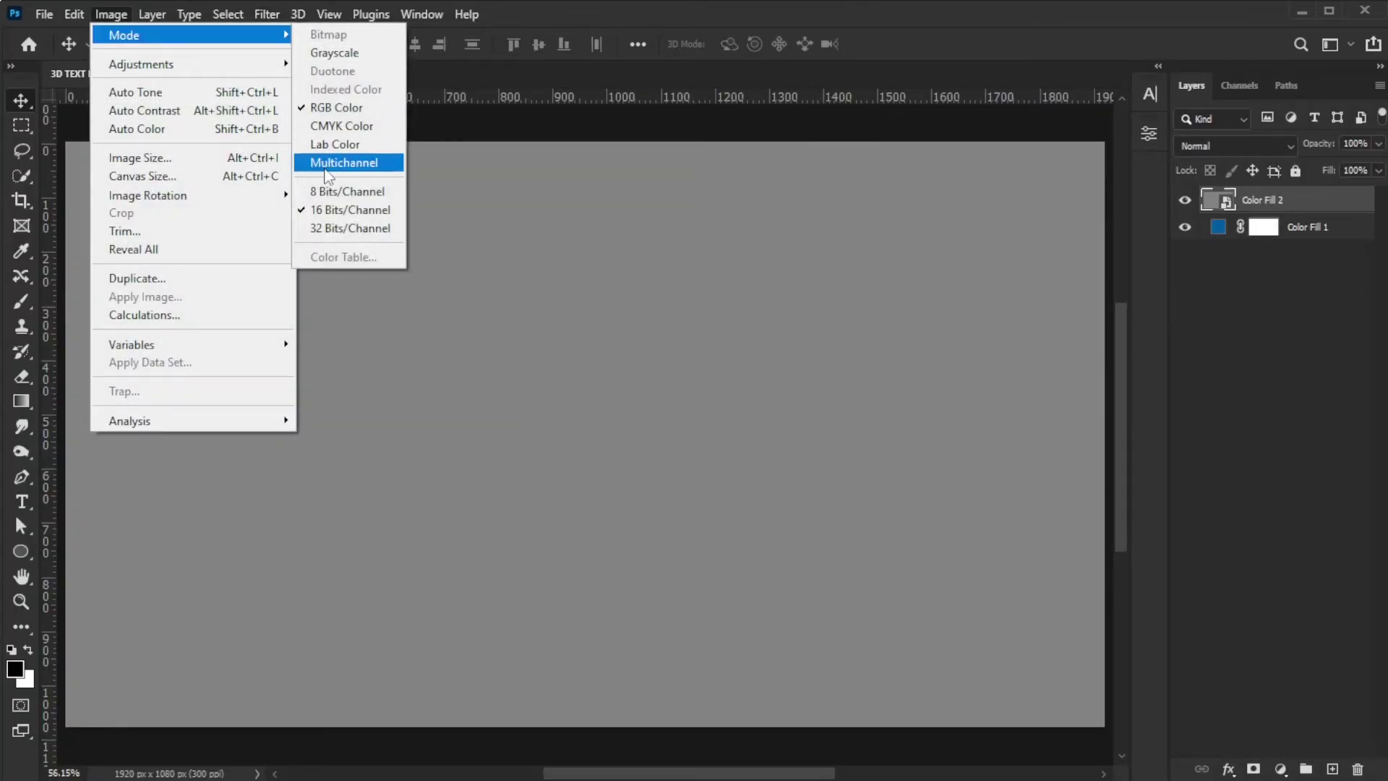
left_click(339, 191)
Apply the Filter Gallery Reticulation filter (10/40/5) to the grey layer
left_click(268, 15)
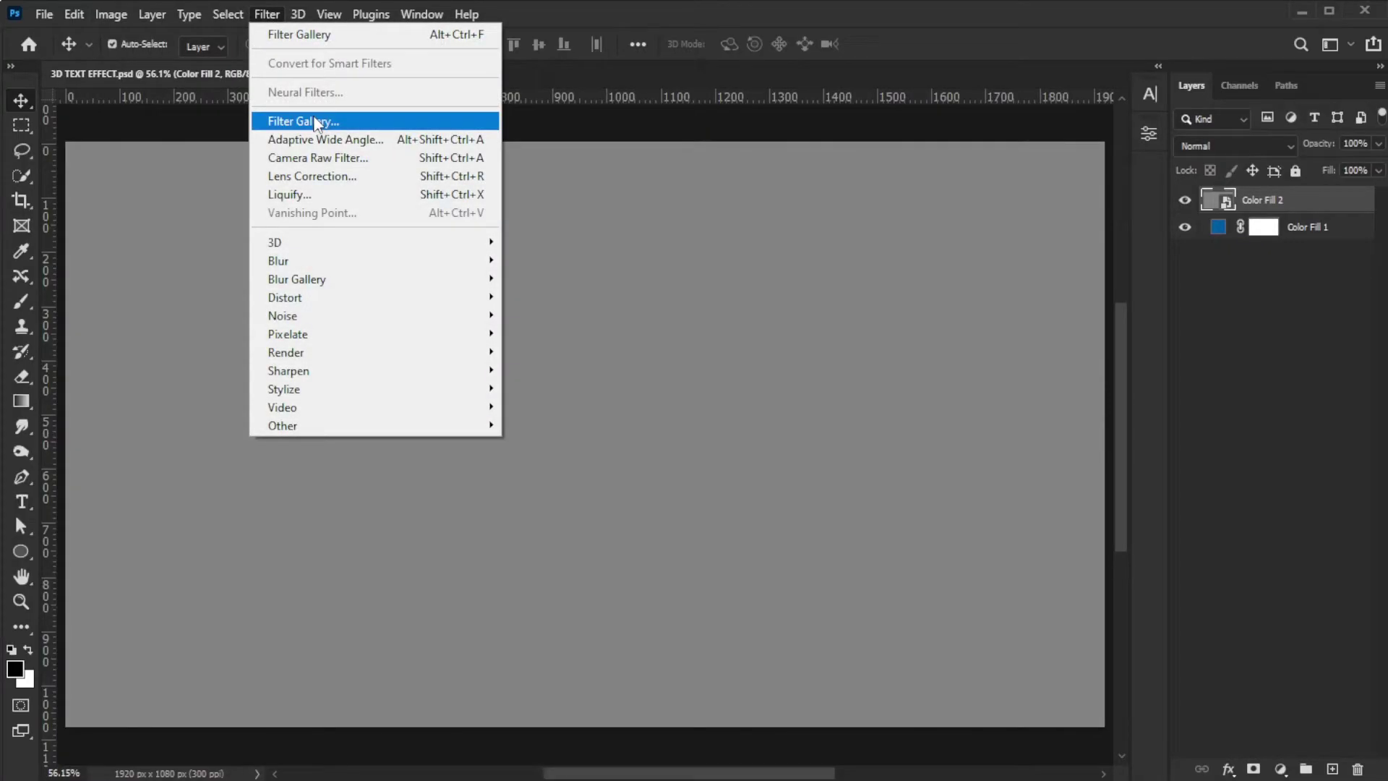
left_click(316, 123)
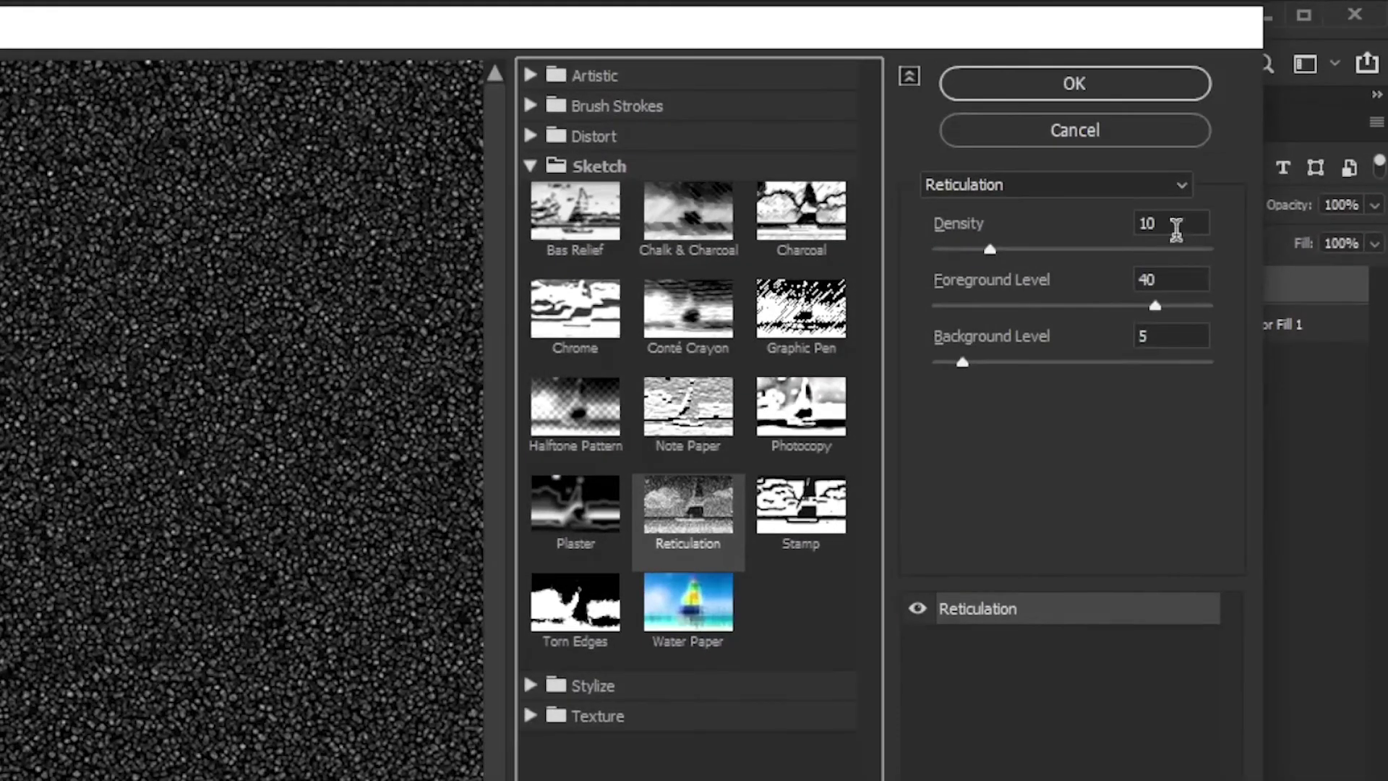
left_click(1177, 229)
key("Tab")
key("Tab")
left_click(1088, 84)
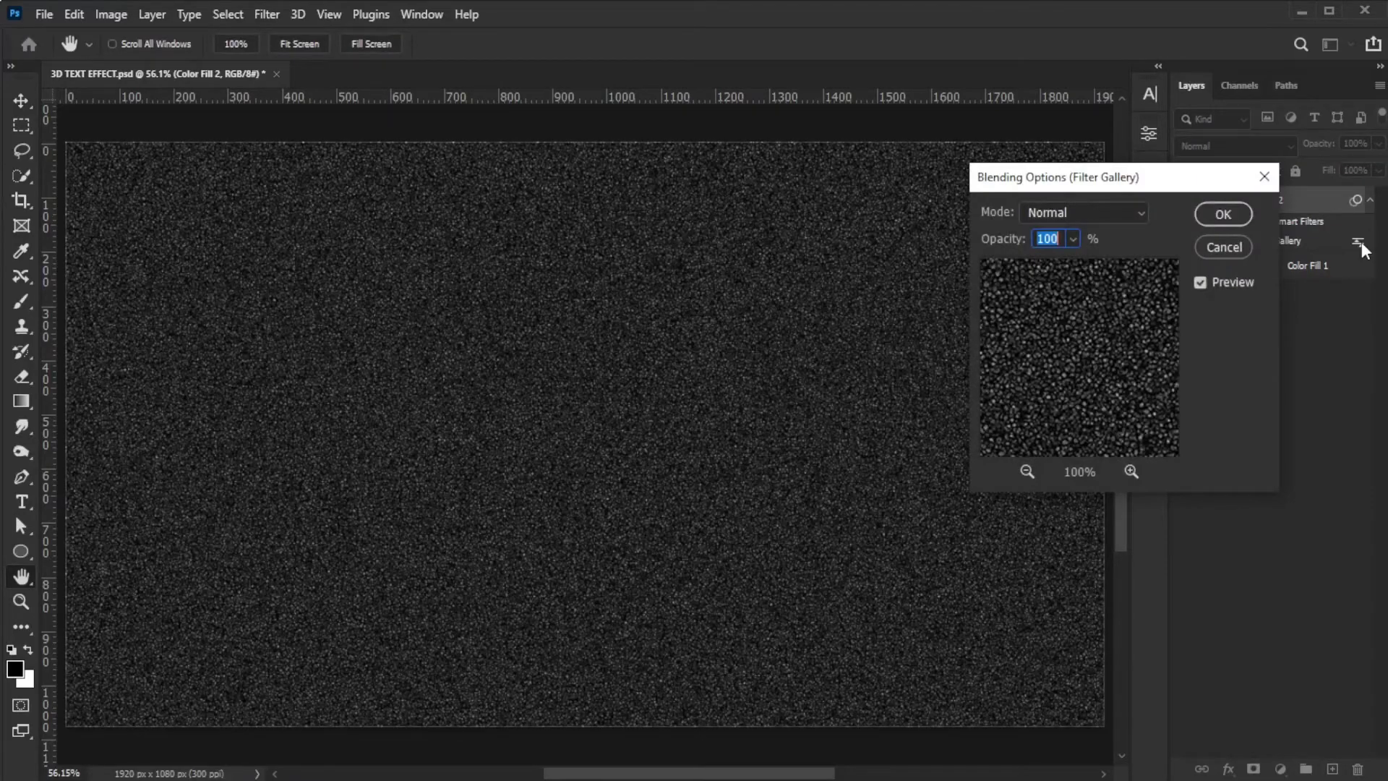
Set the filter blend mode to Screen and the layer blend mode to Multiply
left_click(1079, 214)
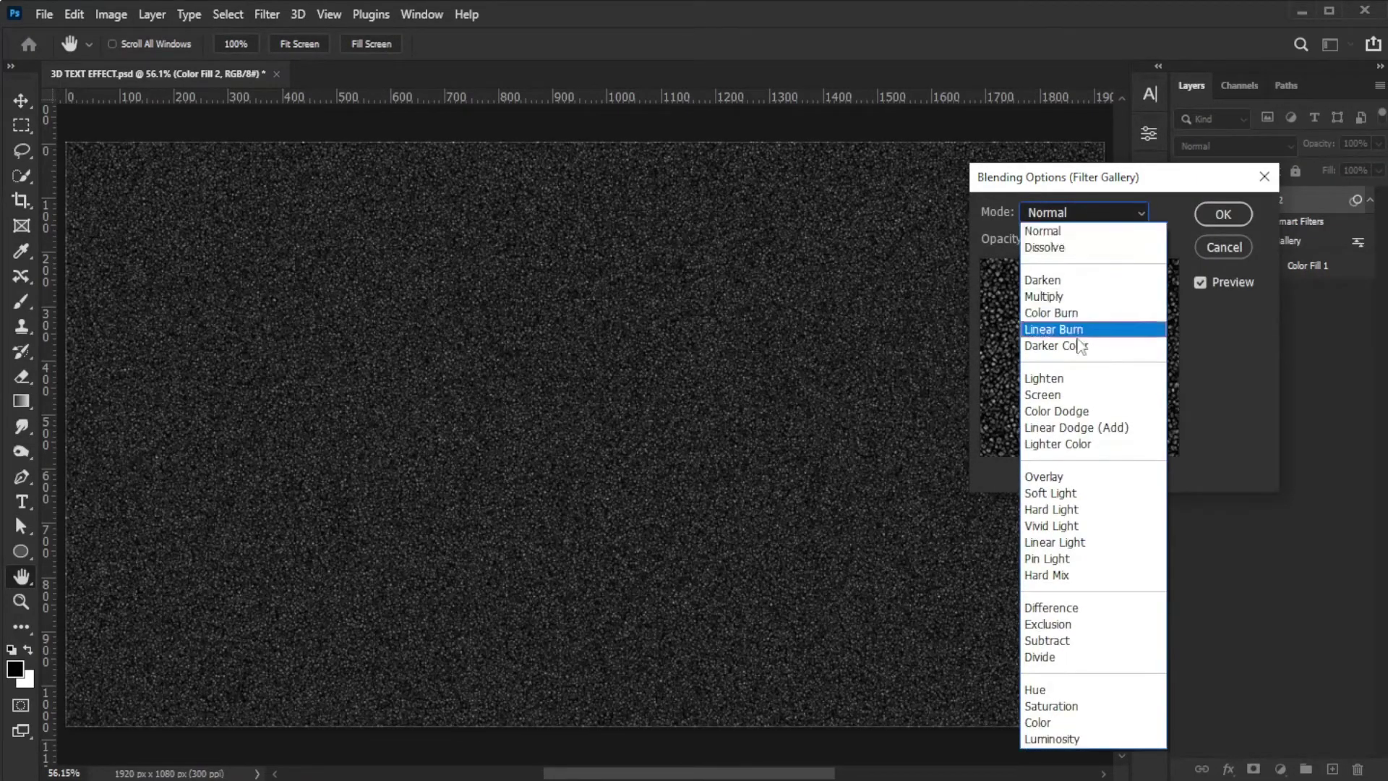
left_click(1076, 394)
left_click(1223, 214)
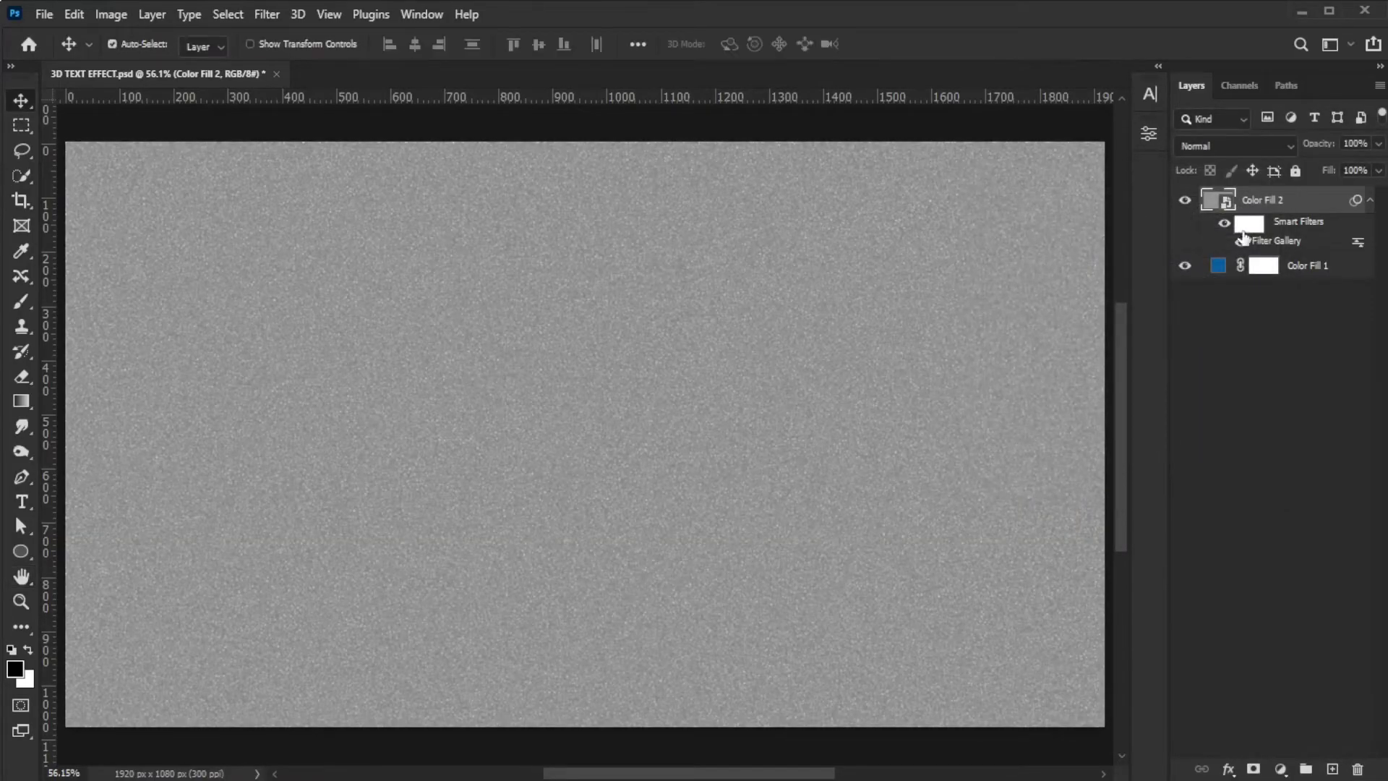
left_click(1286, 145)
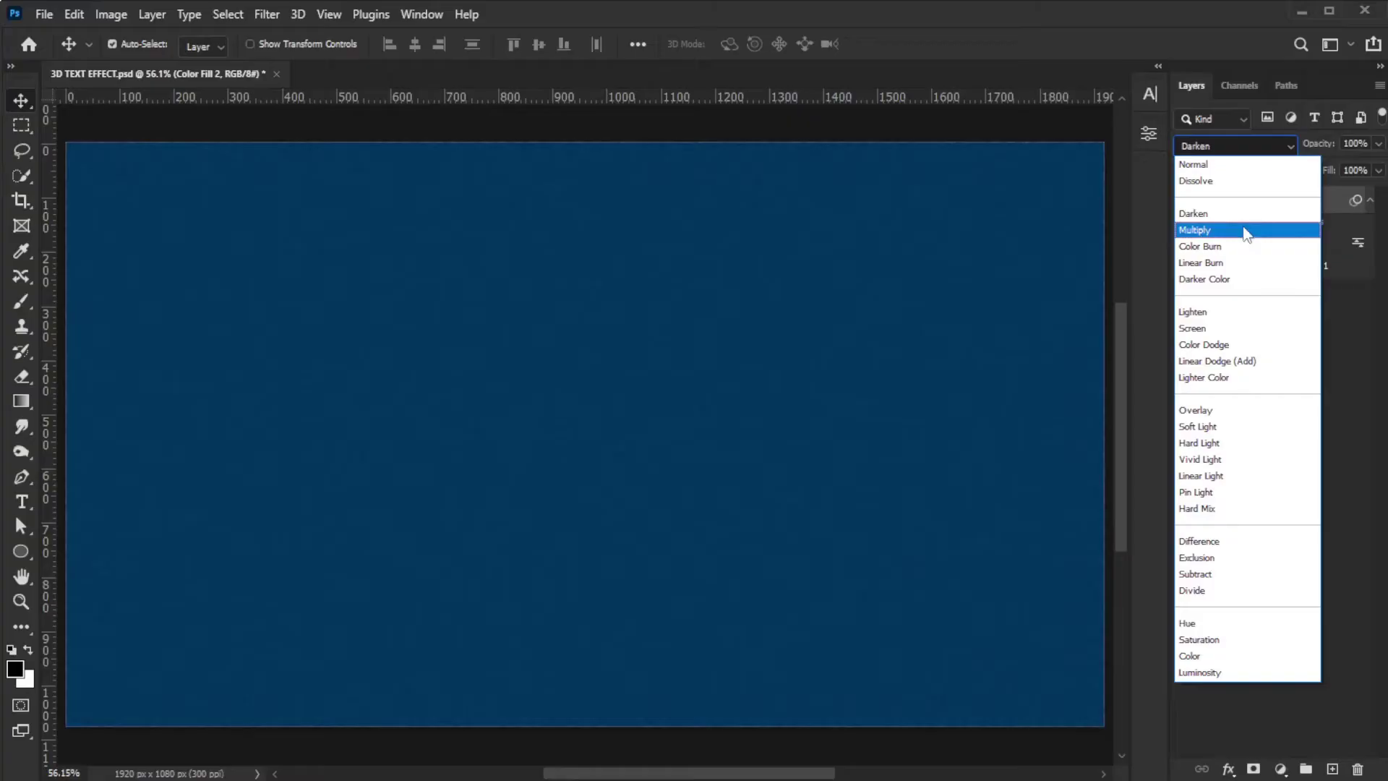
left_click(1245, 230)
Add a new empty layer above the Color Fill 2 layer
left_click(1284, 326)
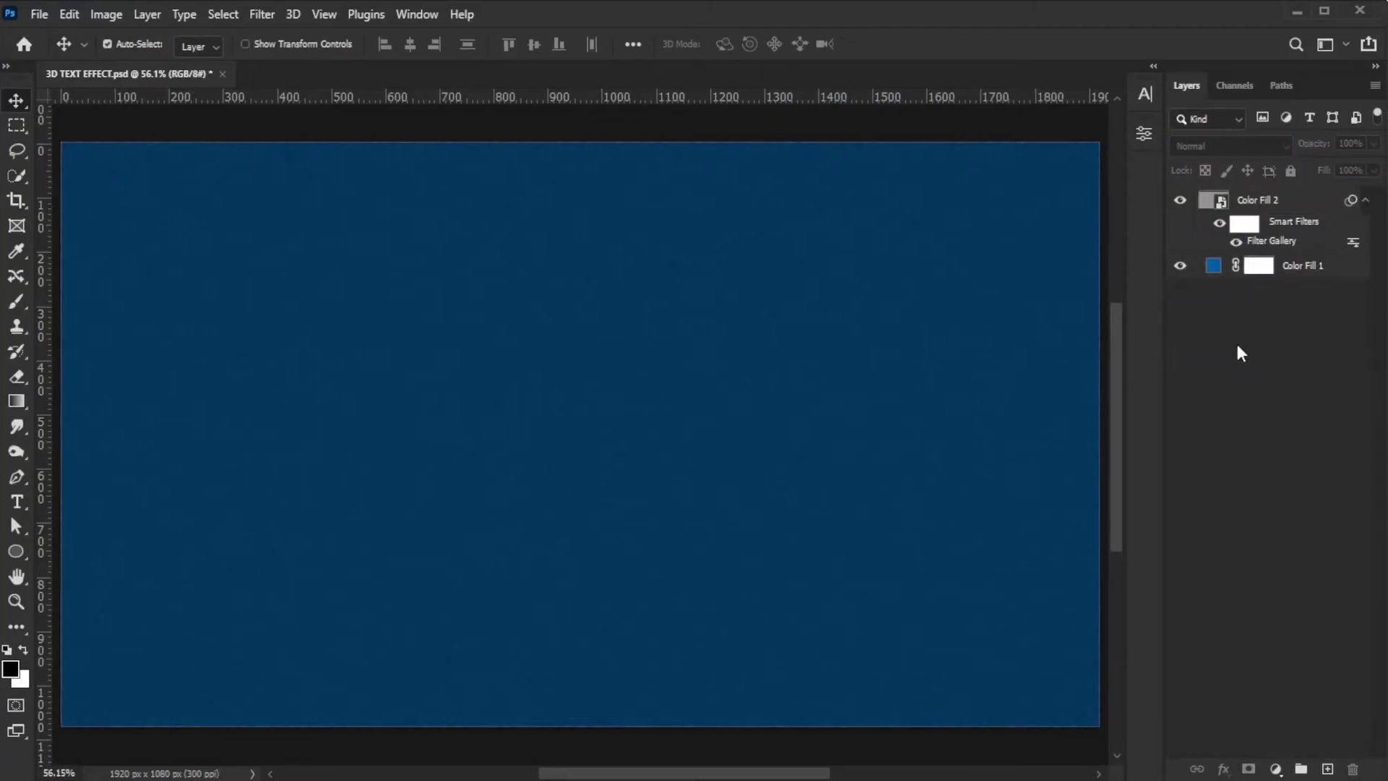
left_click(1307, 201)
left_click(1328, 770)
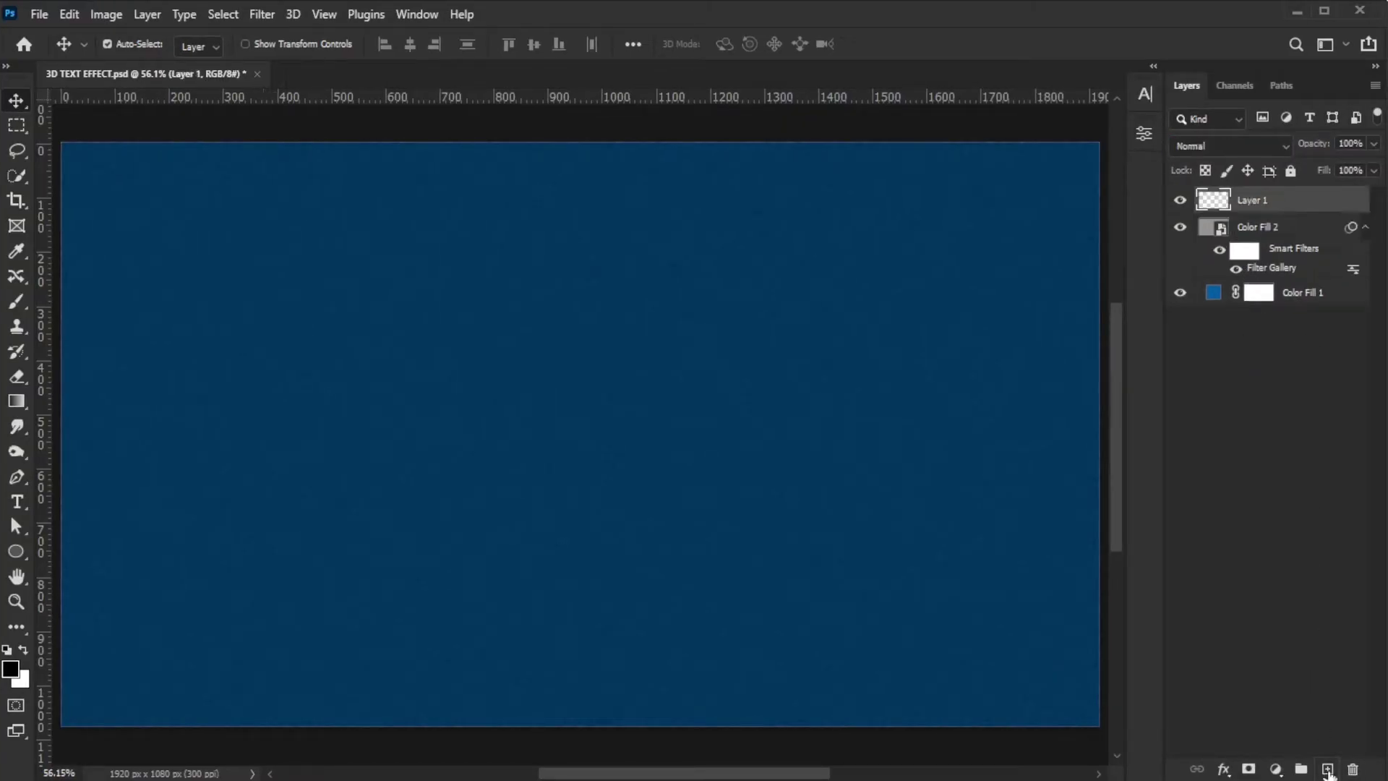
Set up a white-to-transparent gradient with the Gradient tool
left_click(17, 400)
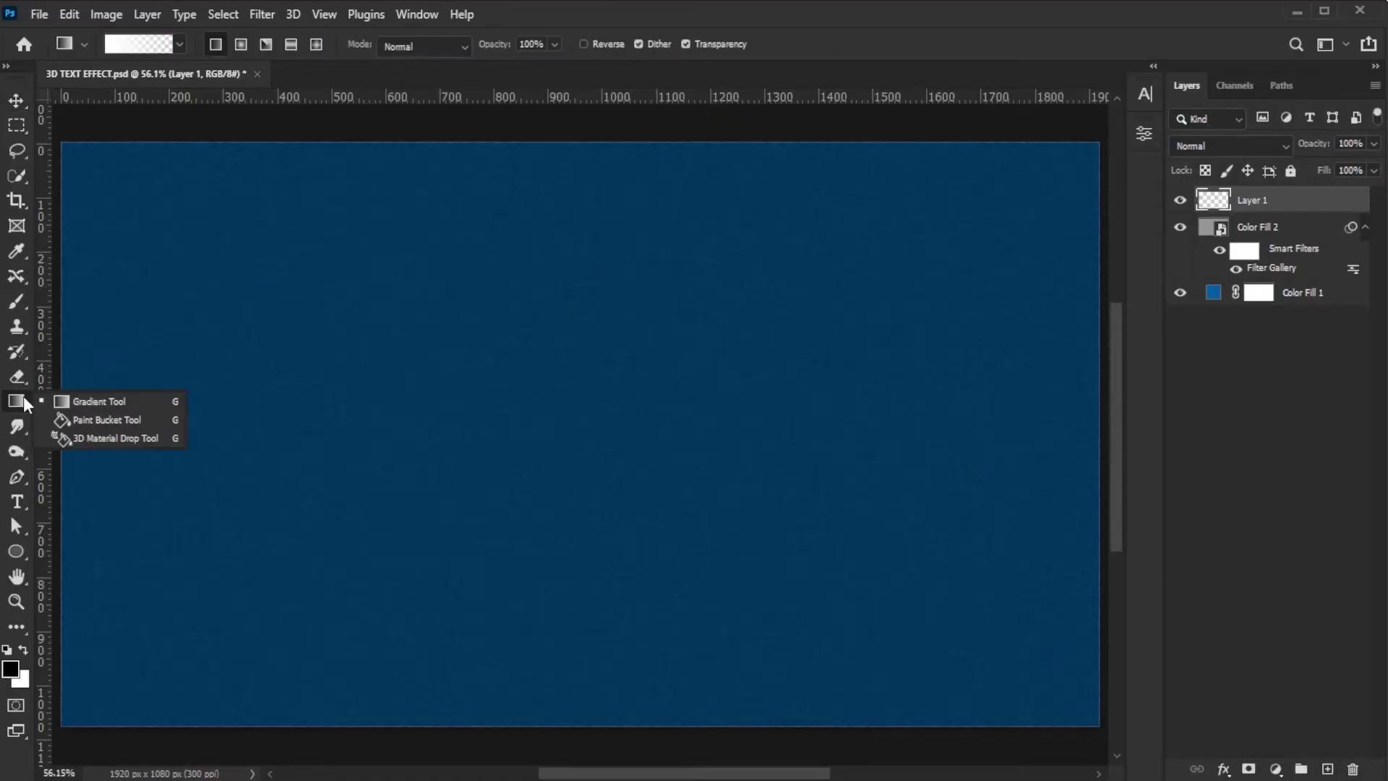
left_click(116, 399)
left_click(181, 42)
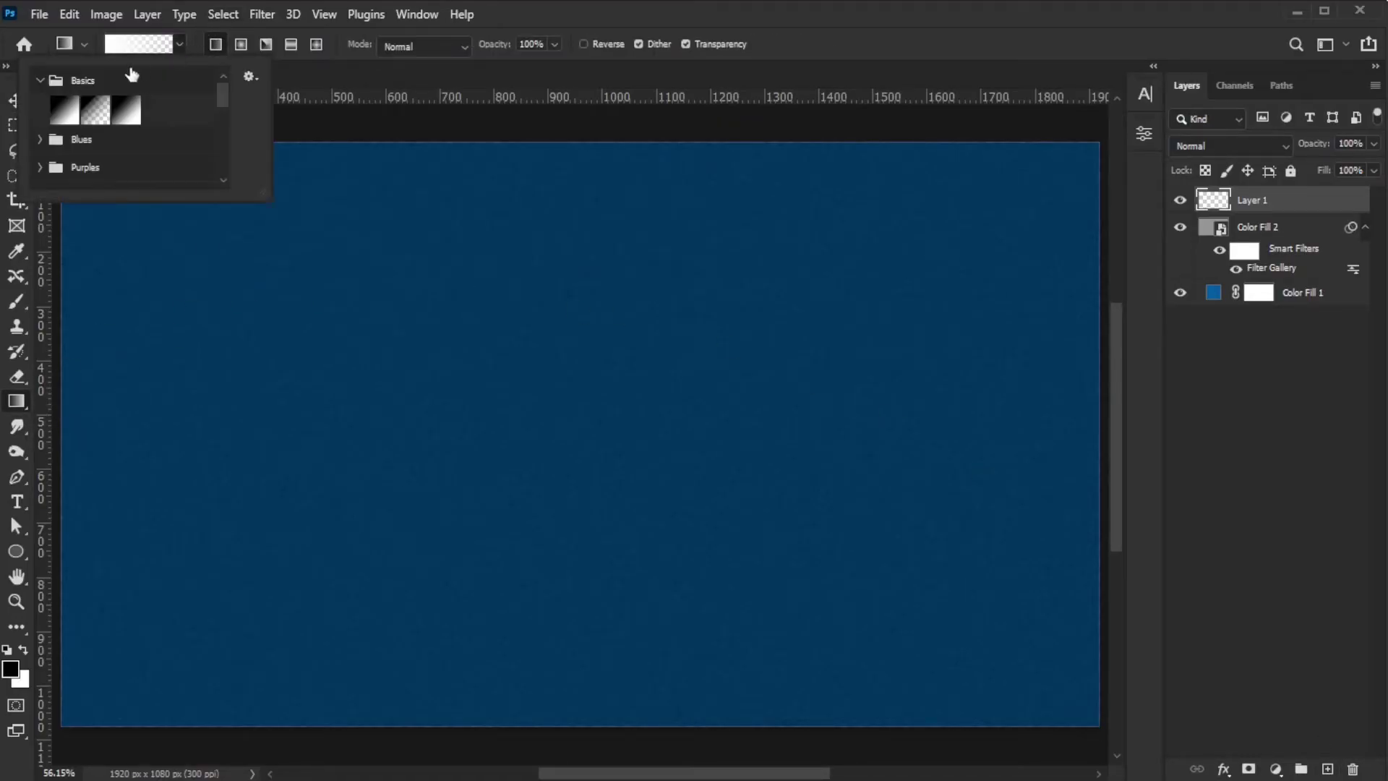
left_click(96, 110)
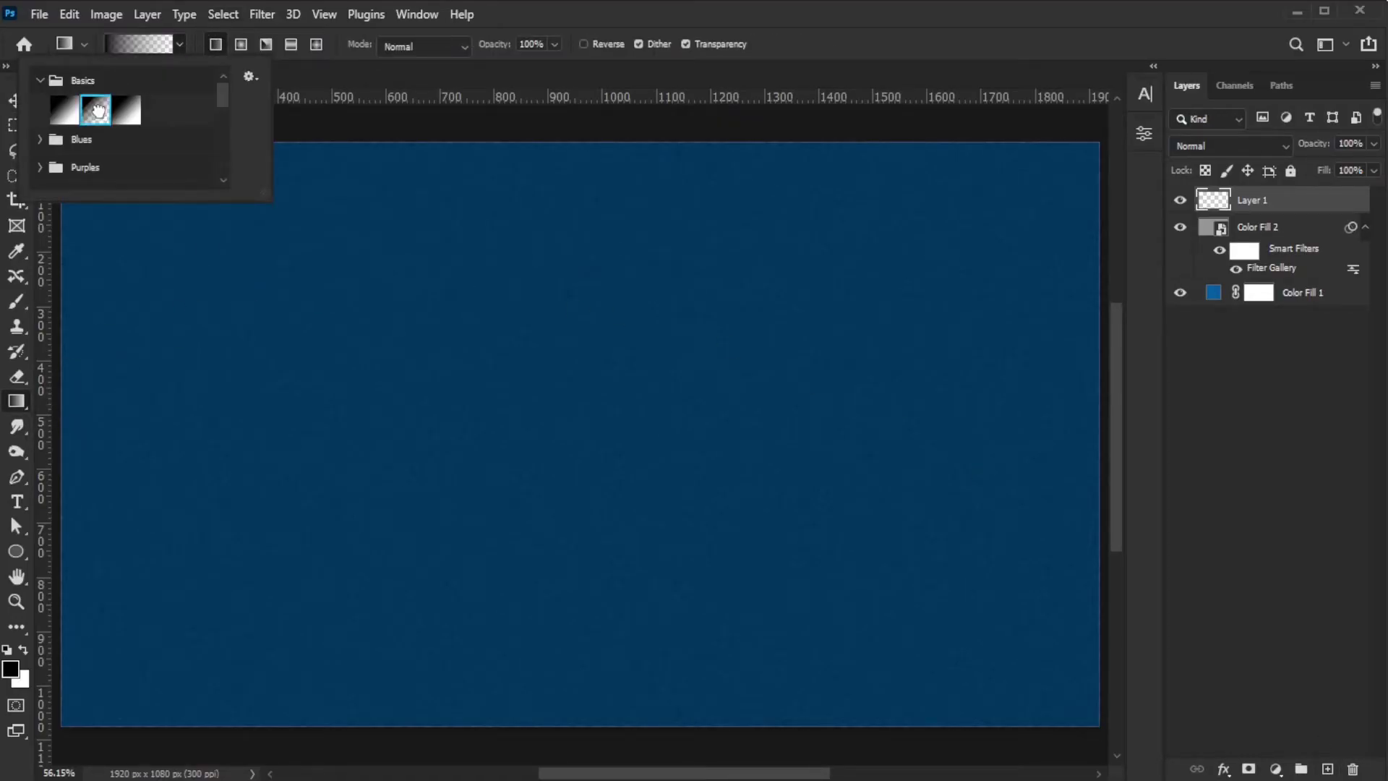
left_click(158, 44)
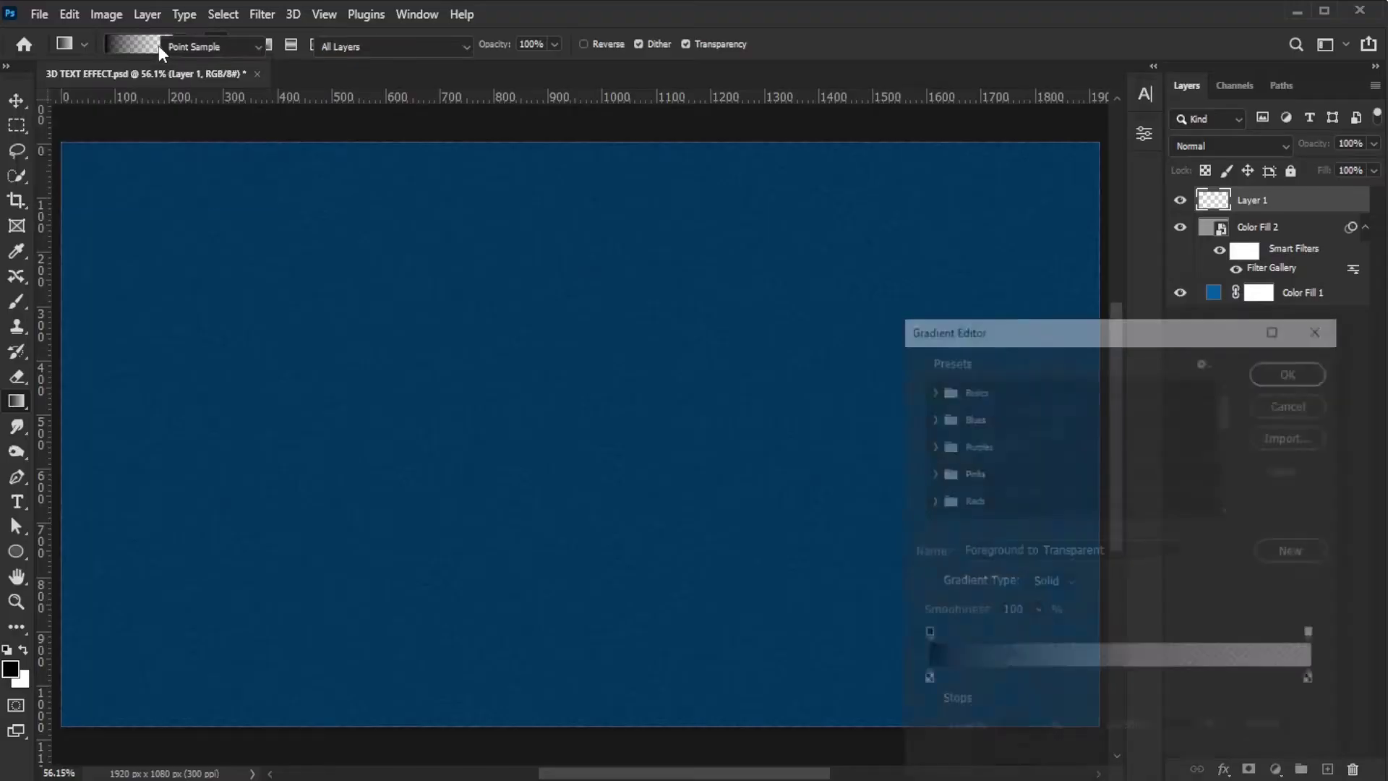
left_click(926, 681)
left_click(1006, 763)
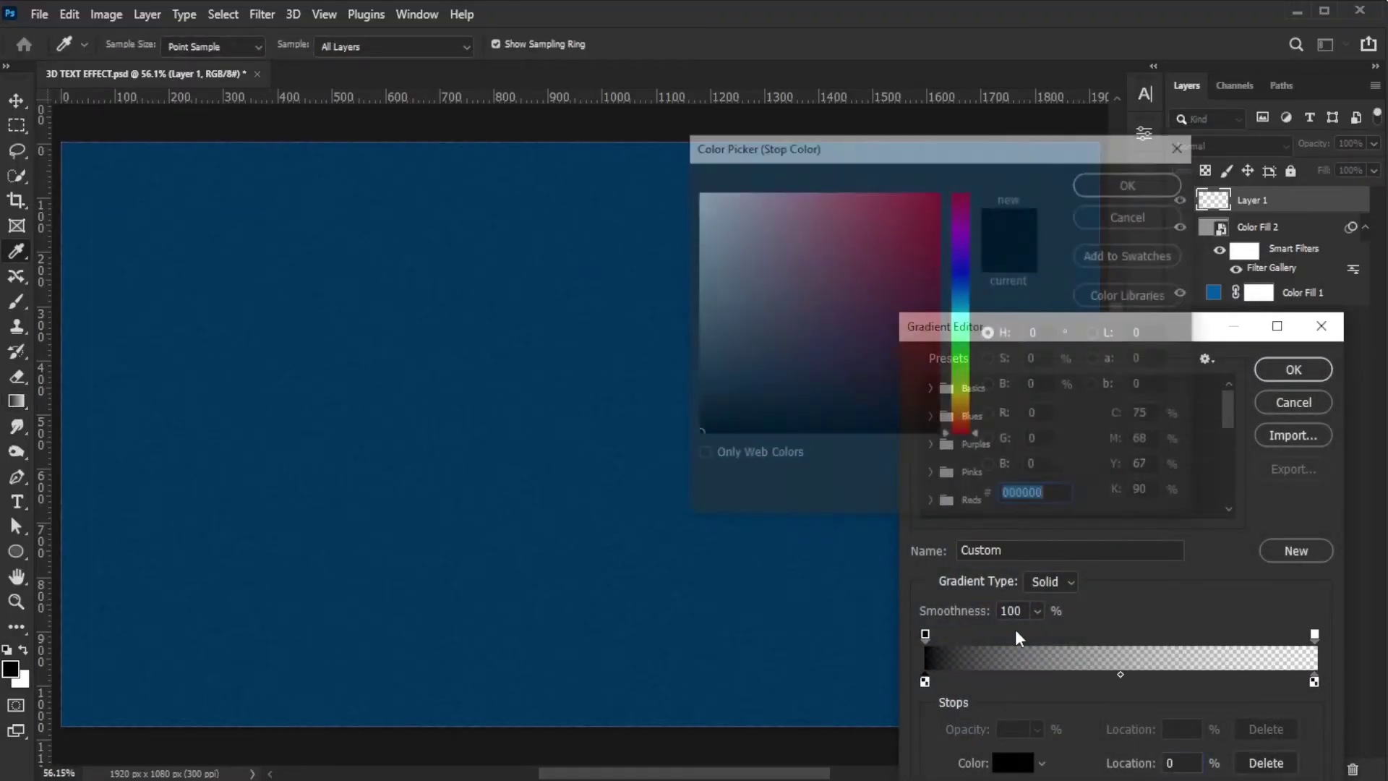
left_click_drag(727, 213, 699, 193)
left_click(1129, 185)
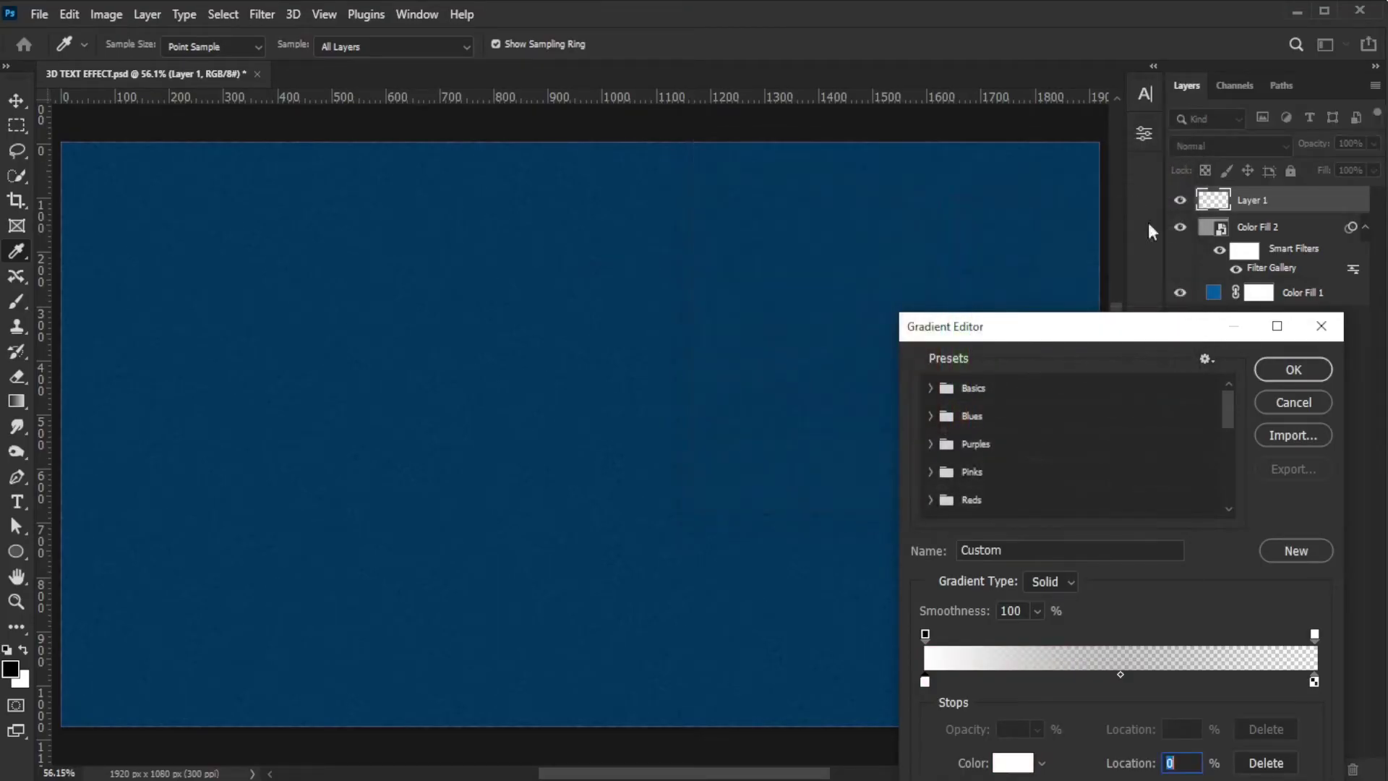
left_click(1316, 633)
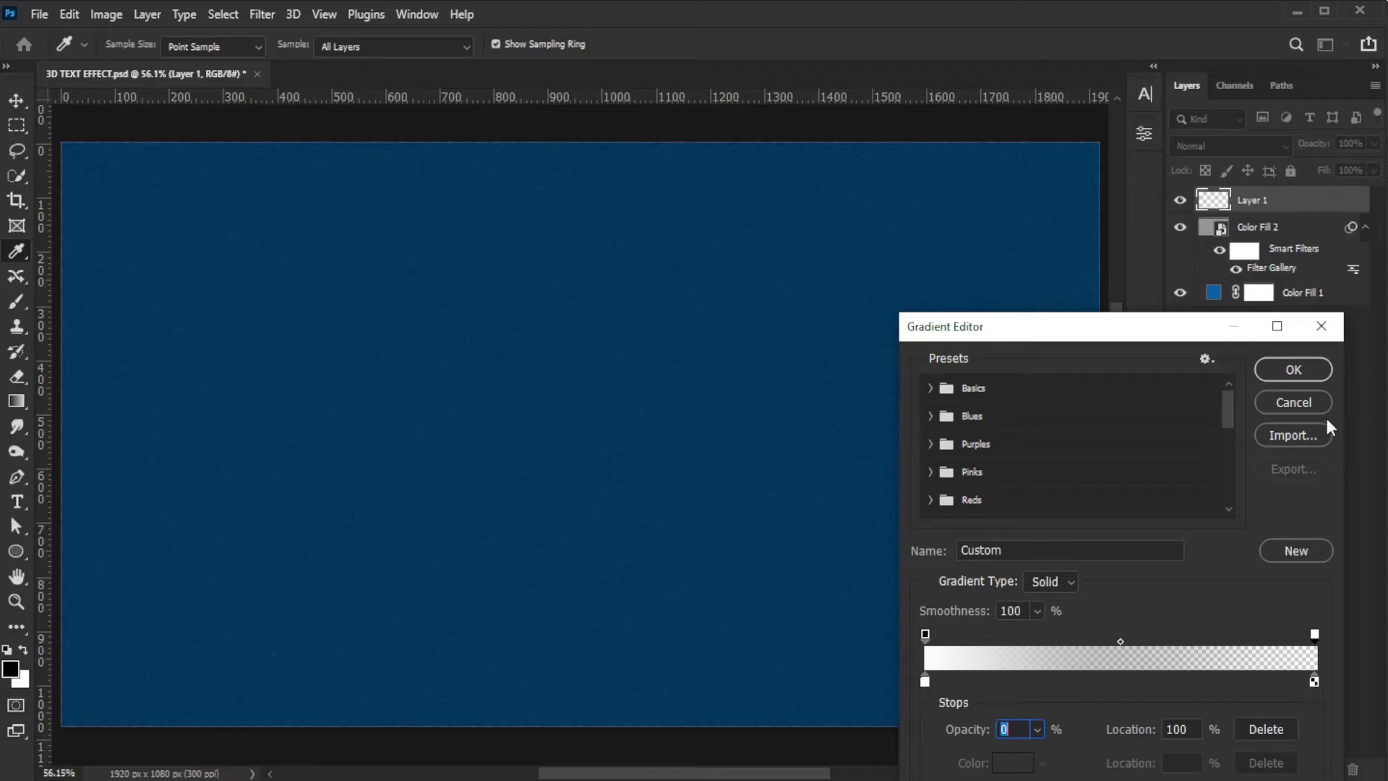
left_click(1306, 373)
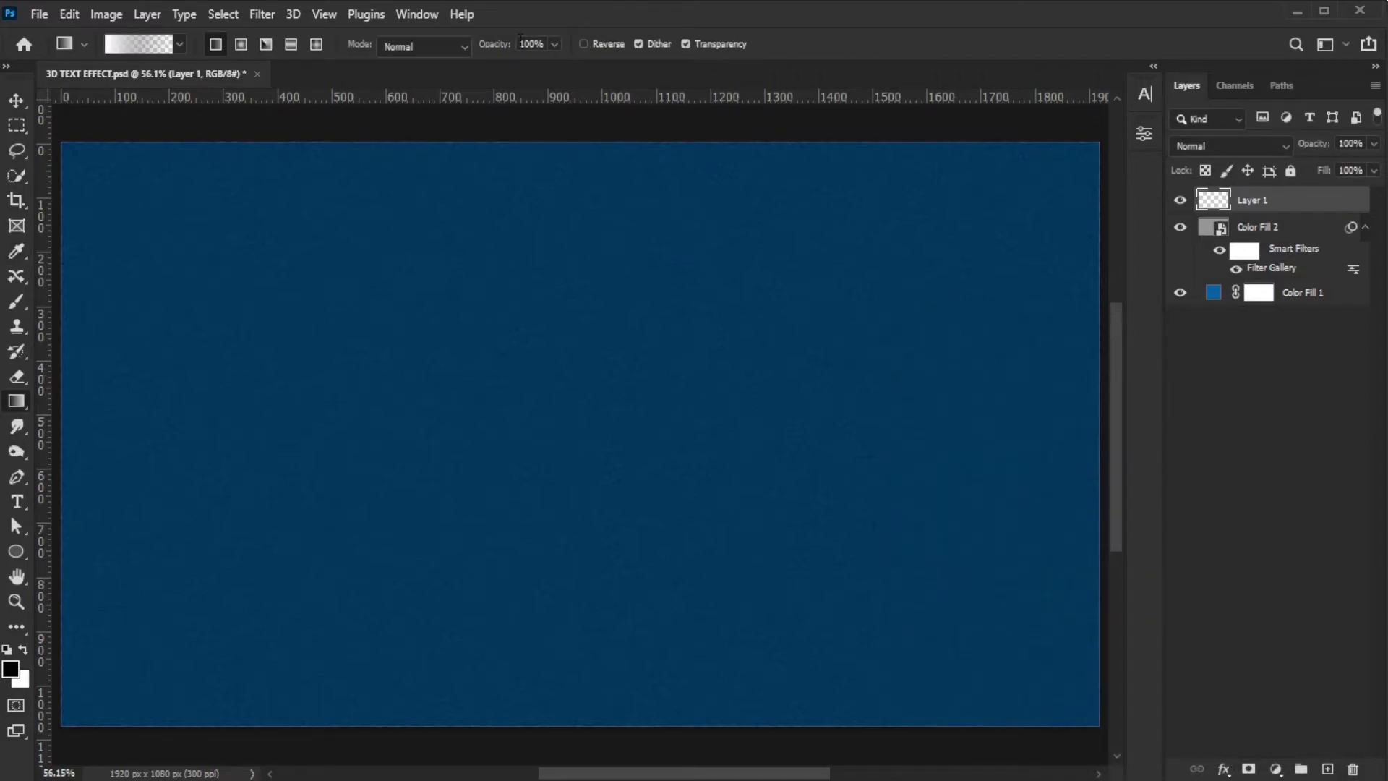
Draw the gradient at 50% opacity down from the canvas top and enlarge it
double_click(545, 42)
type("50")
key("Return")
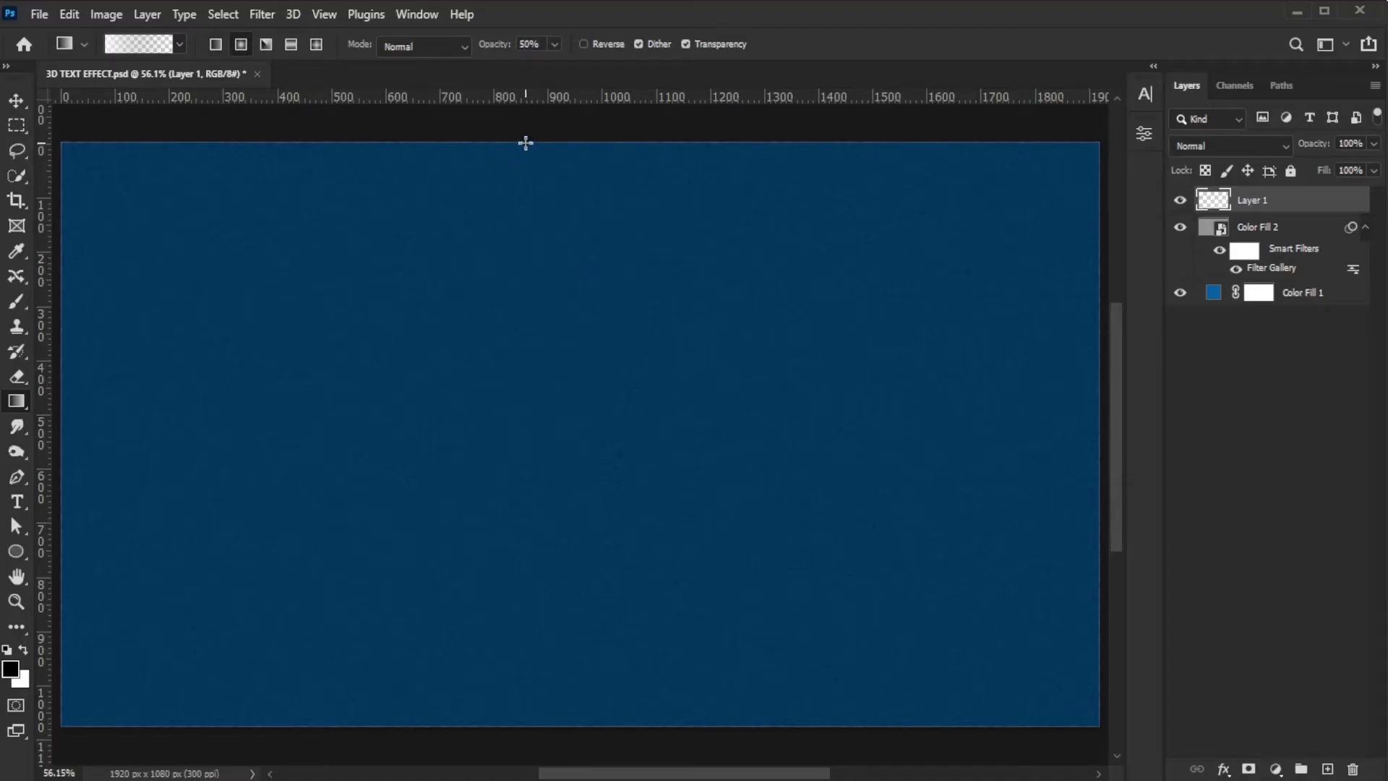
left_click_drag(526, 142, 589, 397)
key("ctrl+t")
scroll(579, 737, "down", 3)
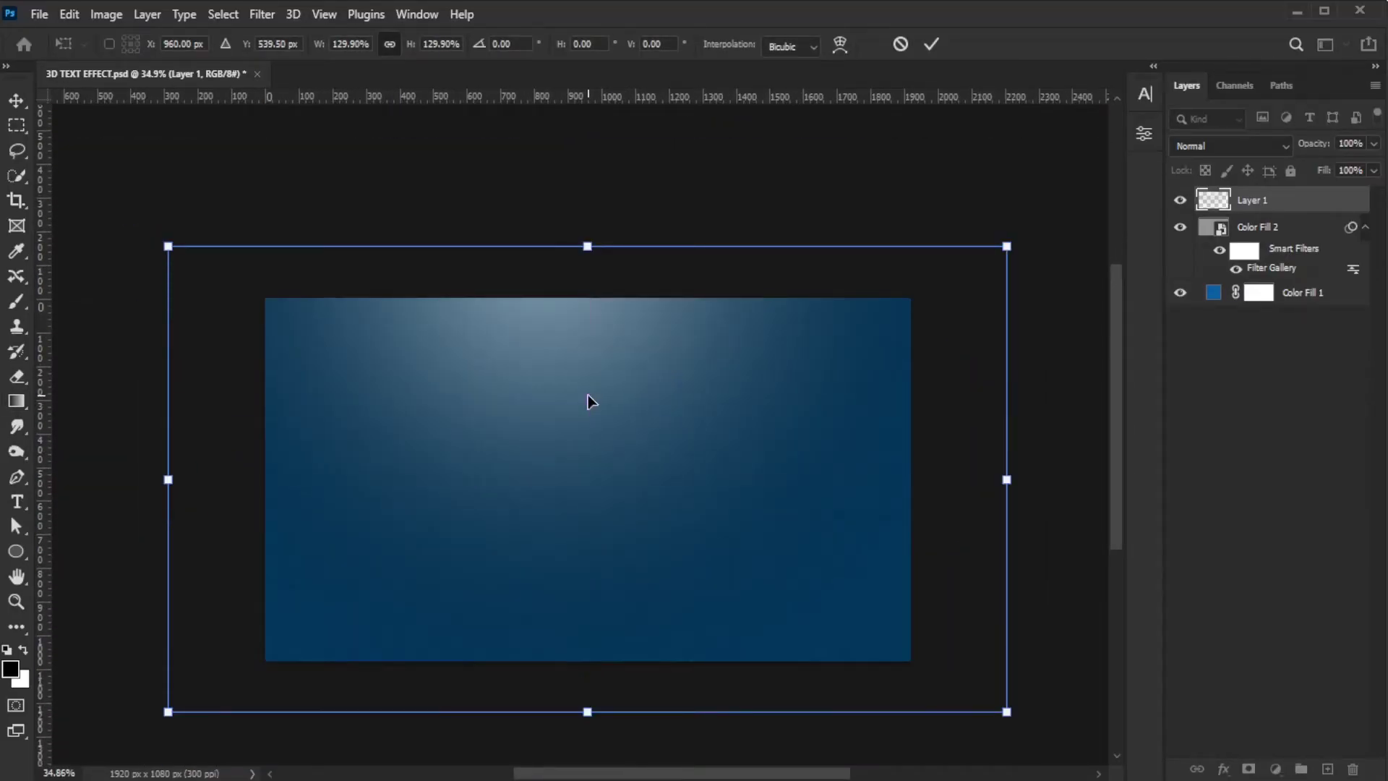
left_click(931, 44)
key("ctrl+0")
Blend the glow layer in Soft Light and lower its opacity
left_click(1254, 148)
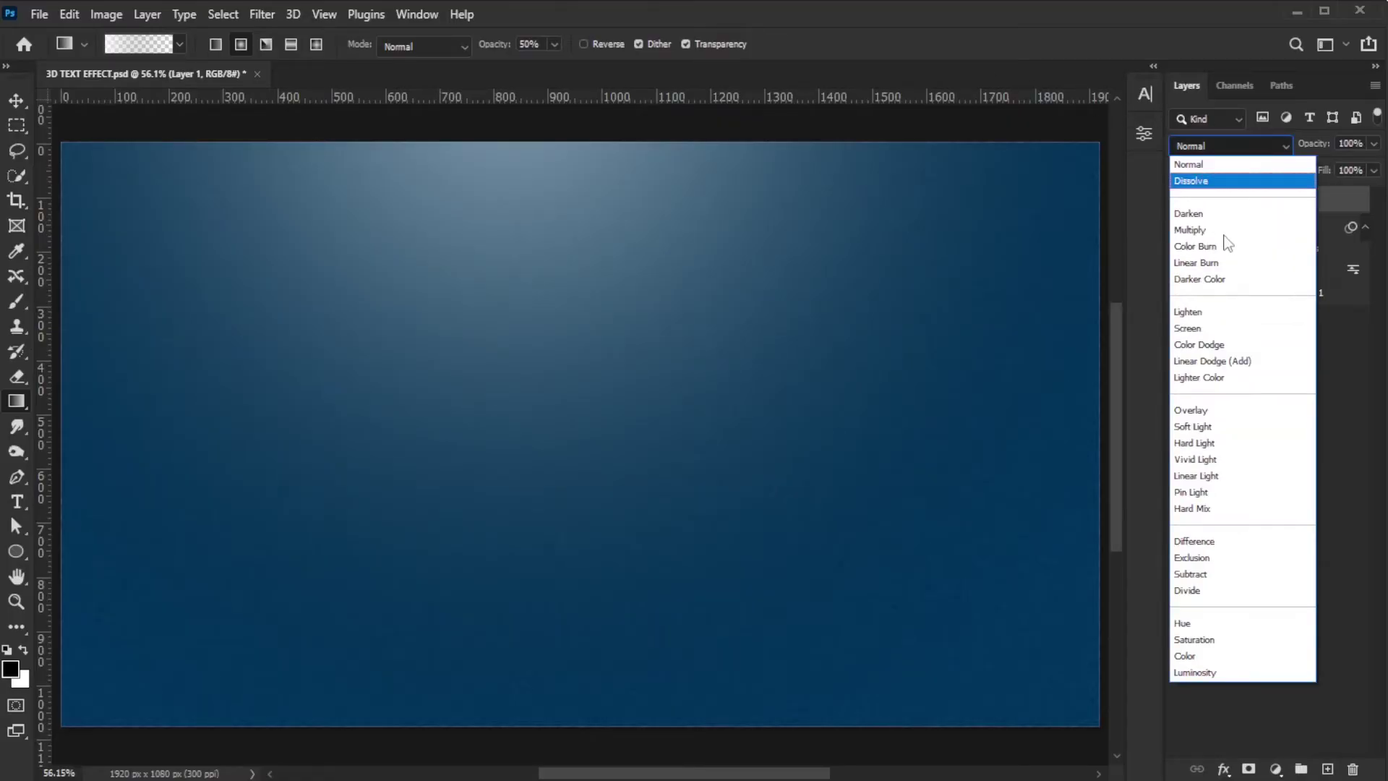
left_click(1204, 424)
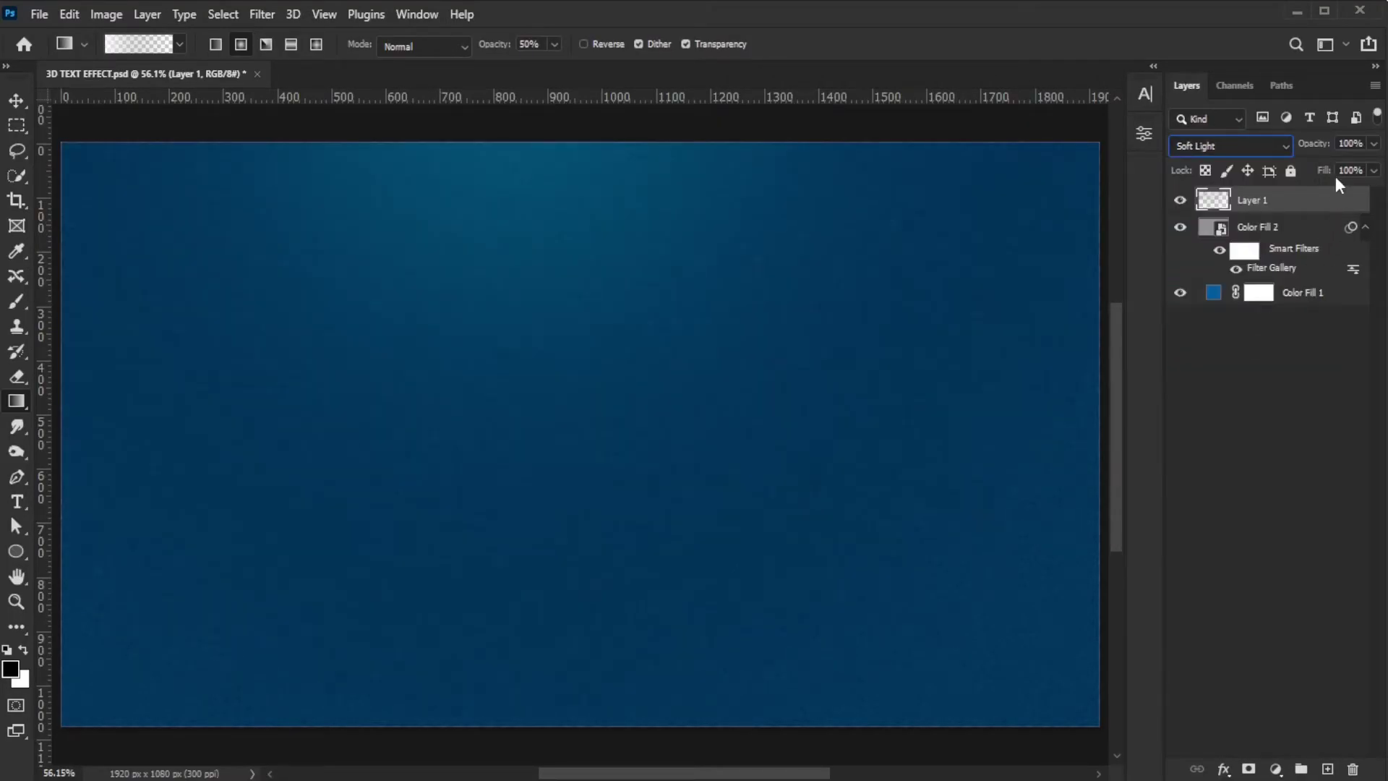
left_click_drag(1318, 148, 1285, 154)
Free Transform the glow to stretch it taller and shift it slightly sideways
key("ctrl+t")
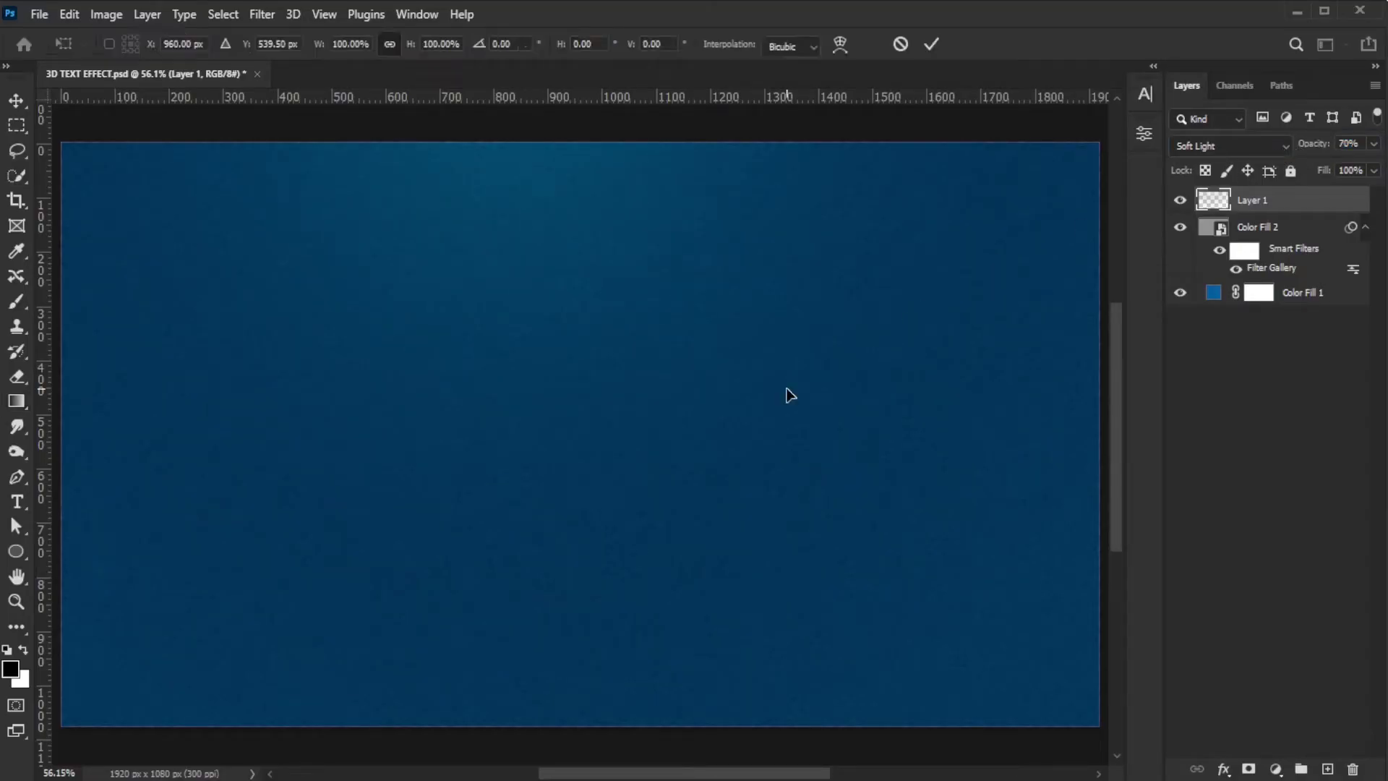
key("ctrl+0")
left_click_drag(672, 641, 670, 734)
left_click_drag(680, 473, 713, 471)
scroll(713, 511, "down", 2)
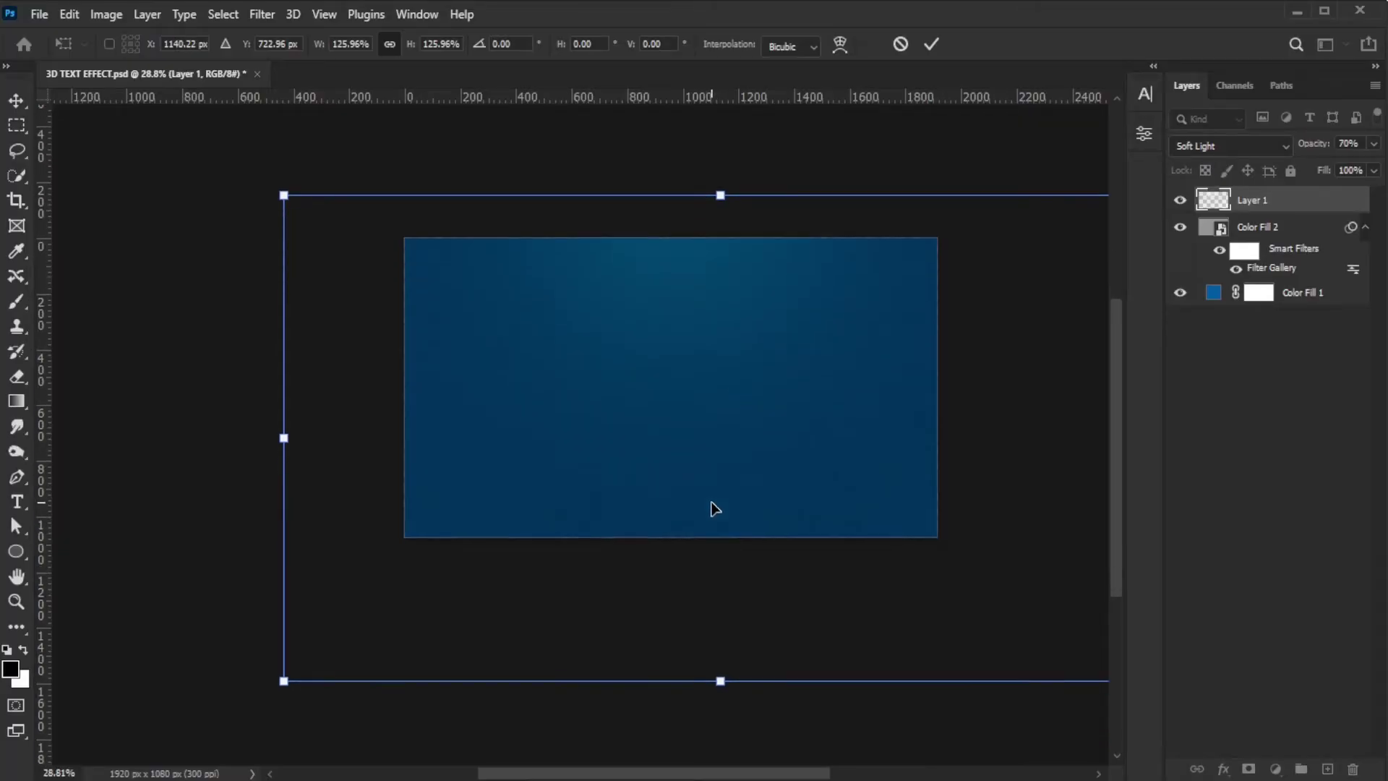
left_click_drag(719, 620, 721, 758)
scroll(741, 589, "up", 1)
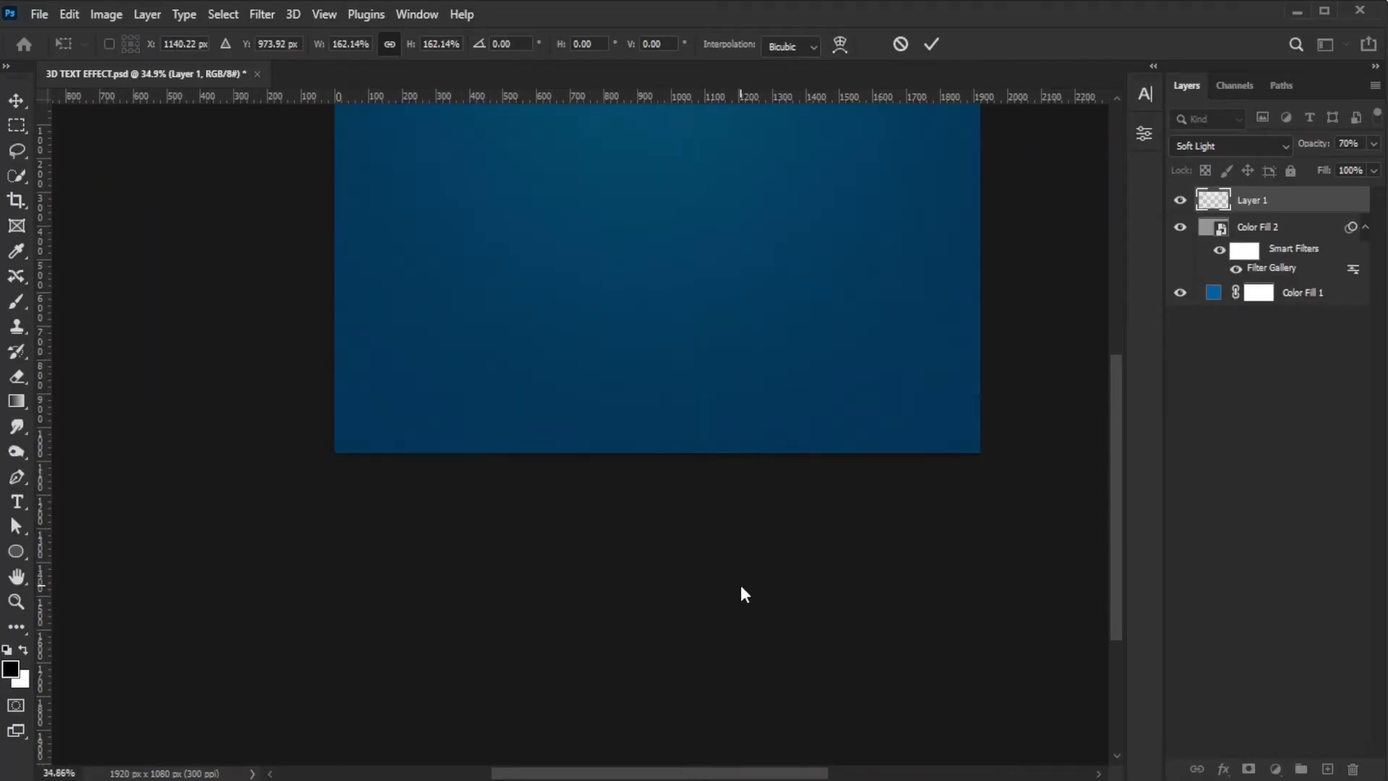
scroll(998, 40, "up", 2)
left_click(930, 44)
key("g")
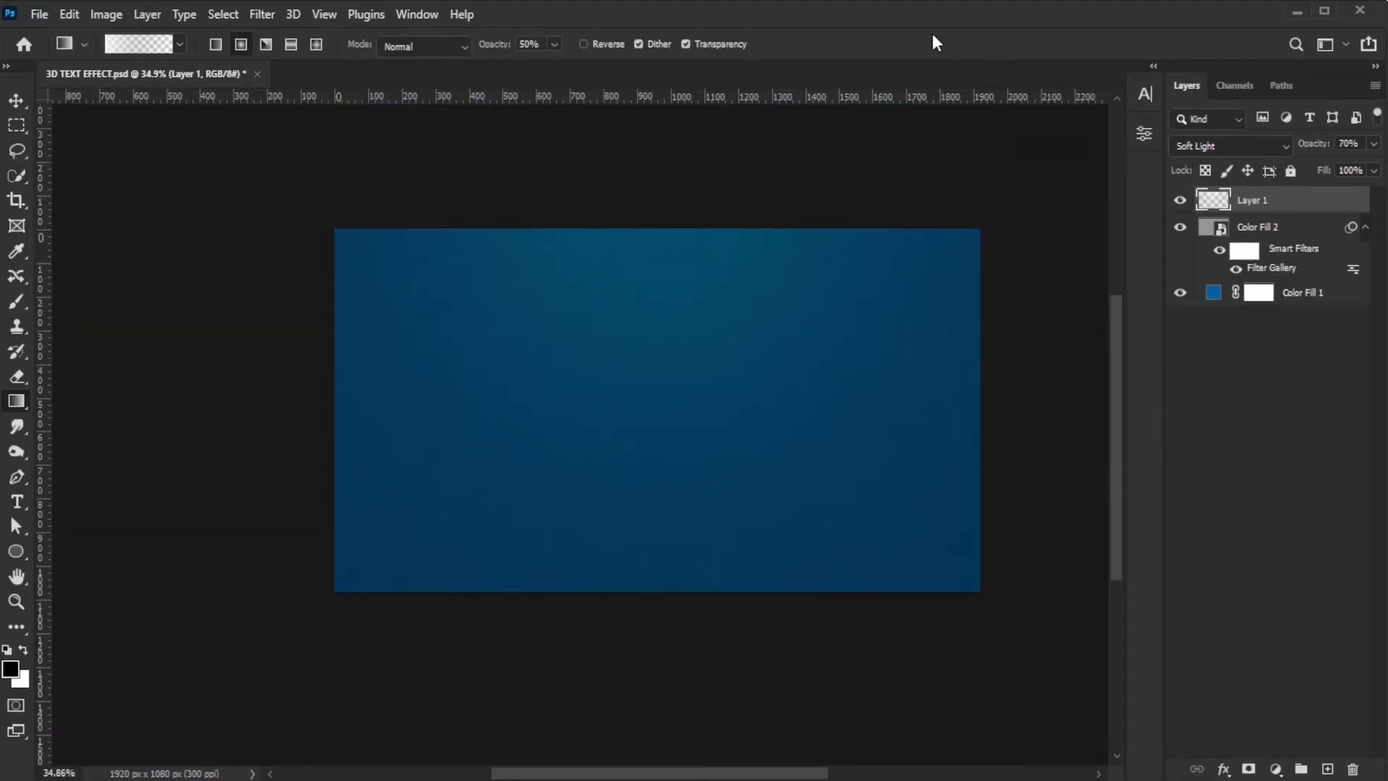
Set the glow layer to 50% opacity, save, and select the three background layers
key("ctrl+0")
left_click(1349, 143)
type("50")
key("Return")
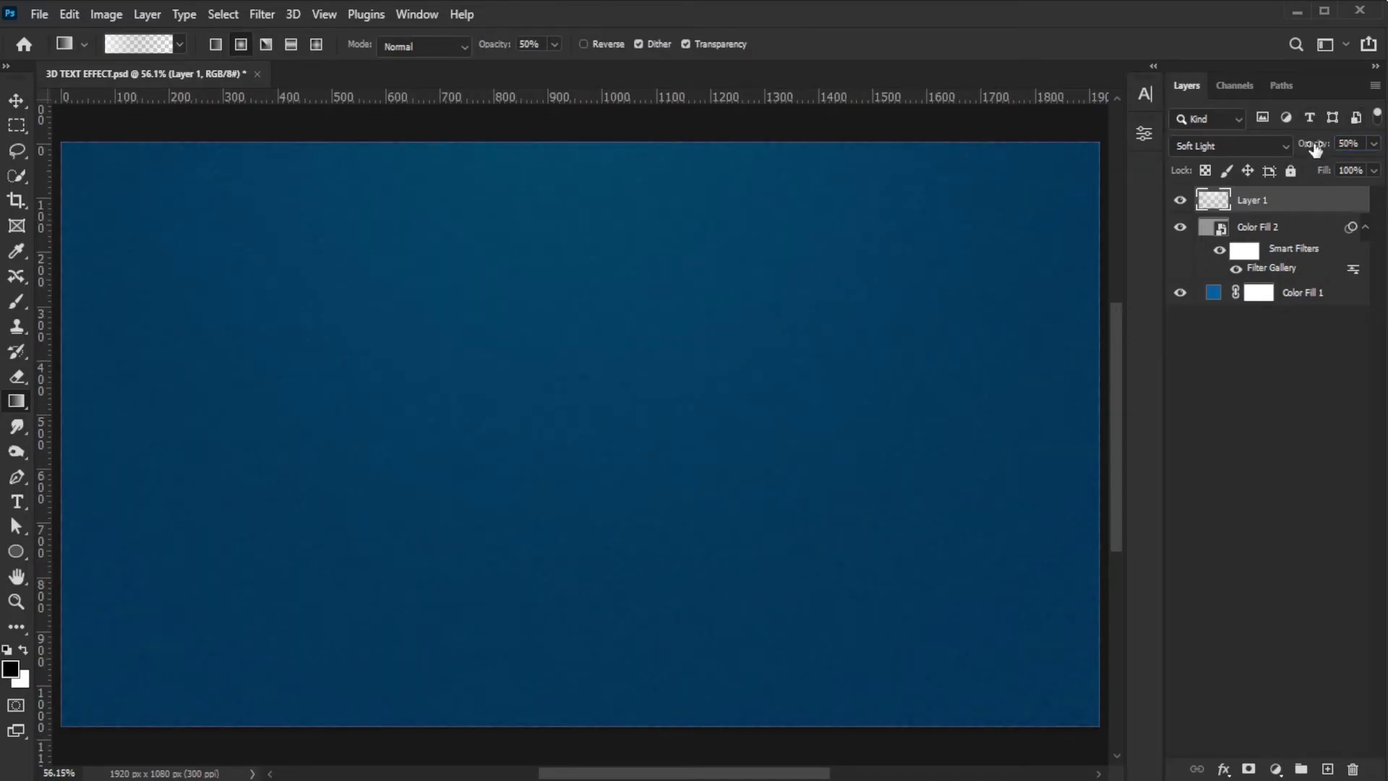
key("ctrl+s")
left_click(1300, 293, "shift")
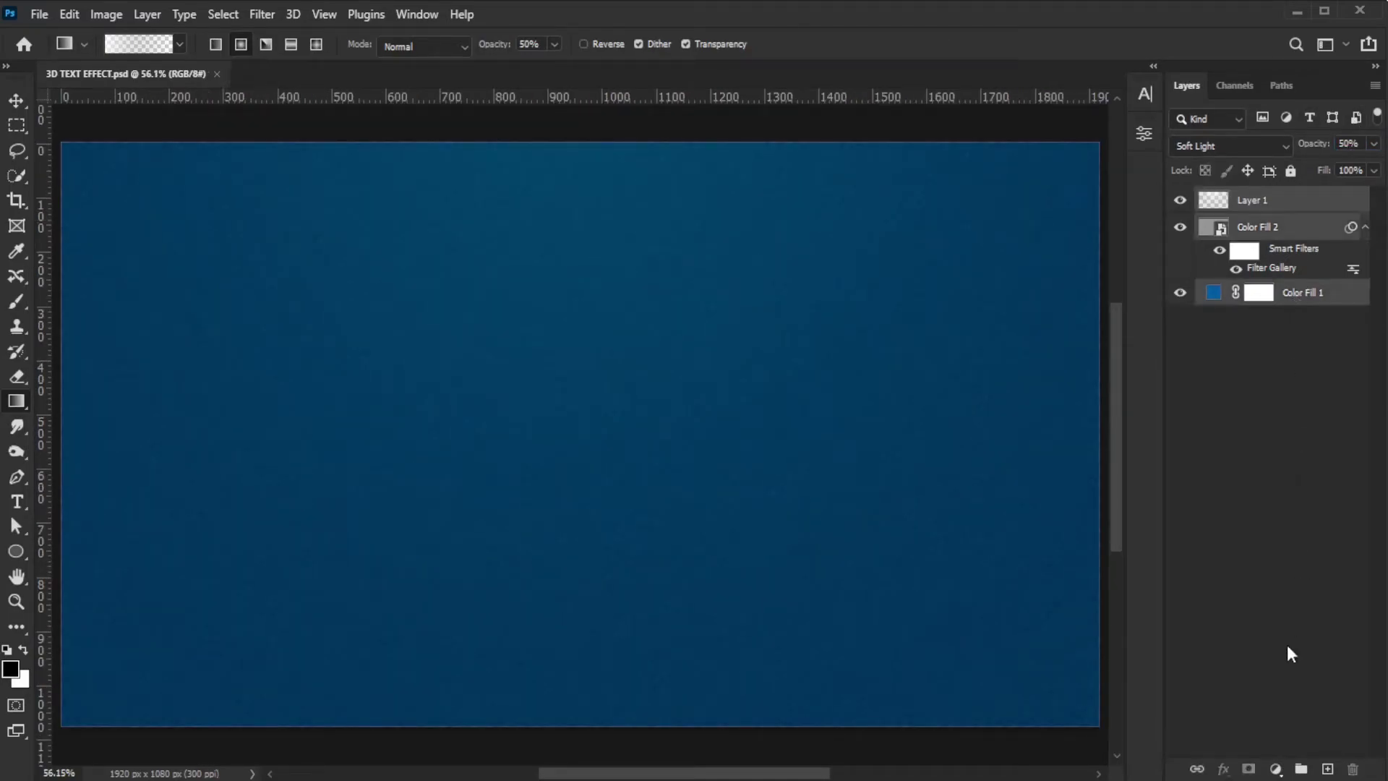
Group the selected layers into a group named 'Background' and save
left_click(1301, 769)
double_click(1249, 198)
type("Background")
key("Return")
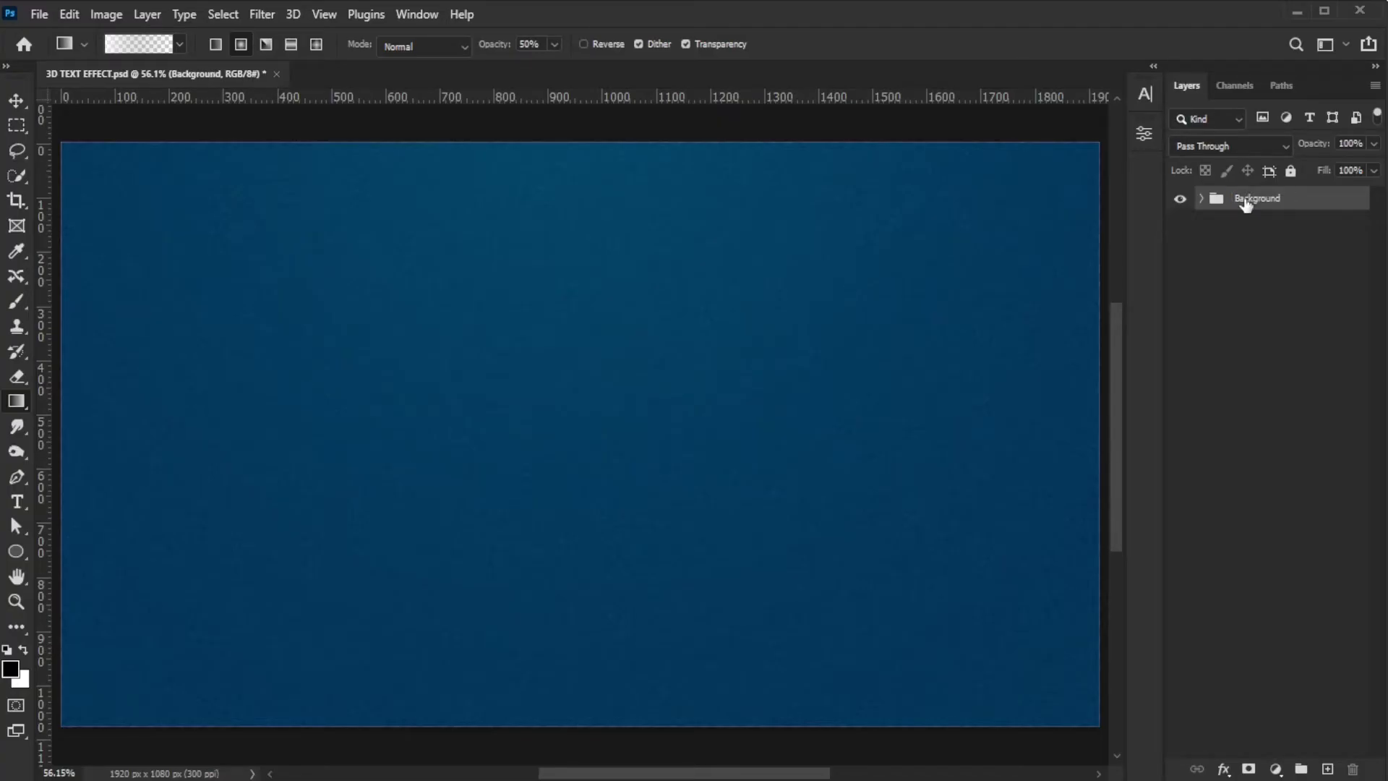
key("ctrl+s")
Add an empty layer above the group and set type to Argentum Sans ExtraBold 105 pt
left_click(1328, 768)
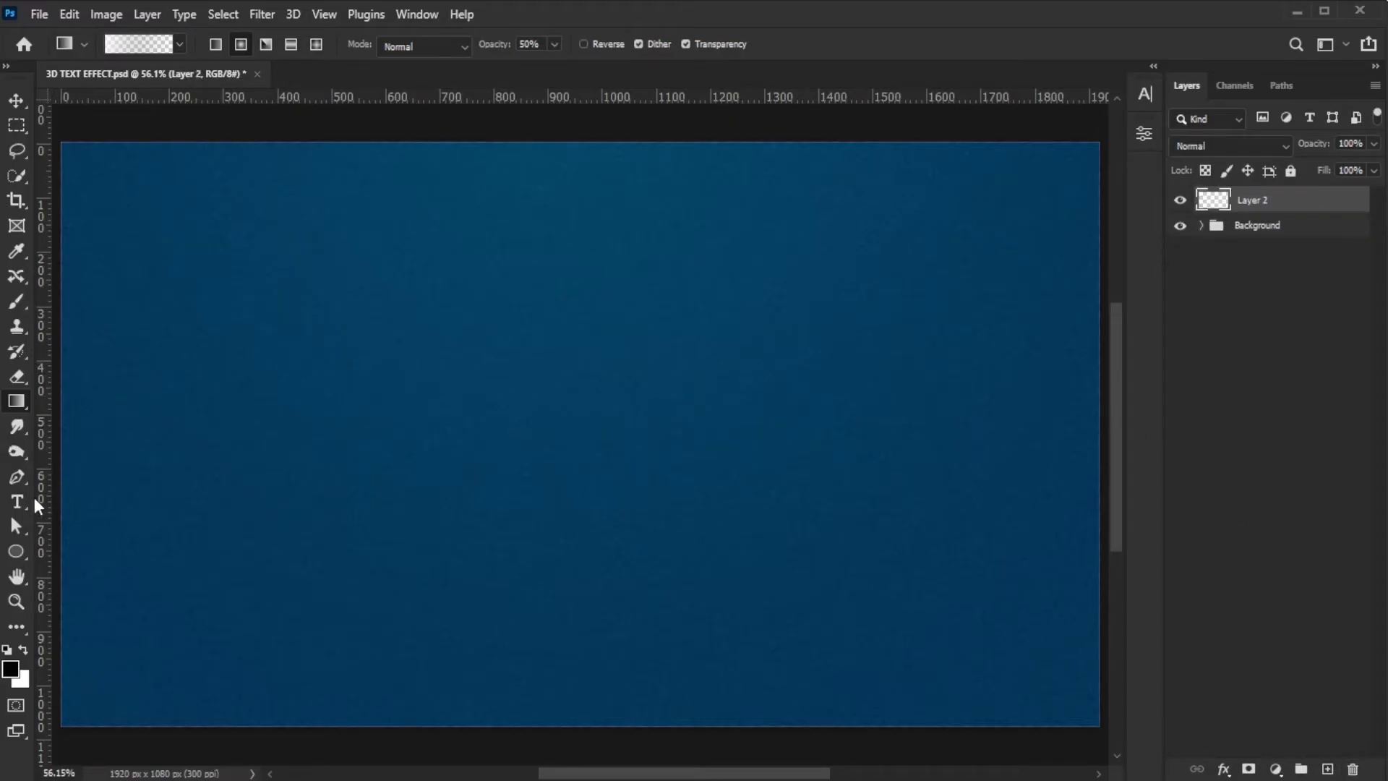
left_click(31, 502)
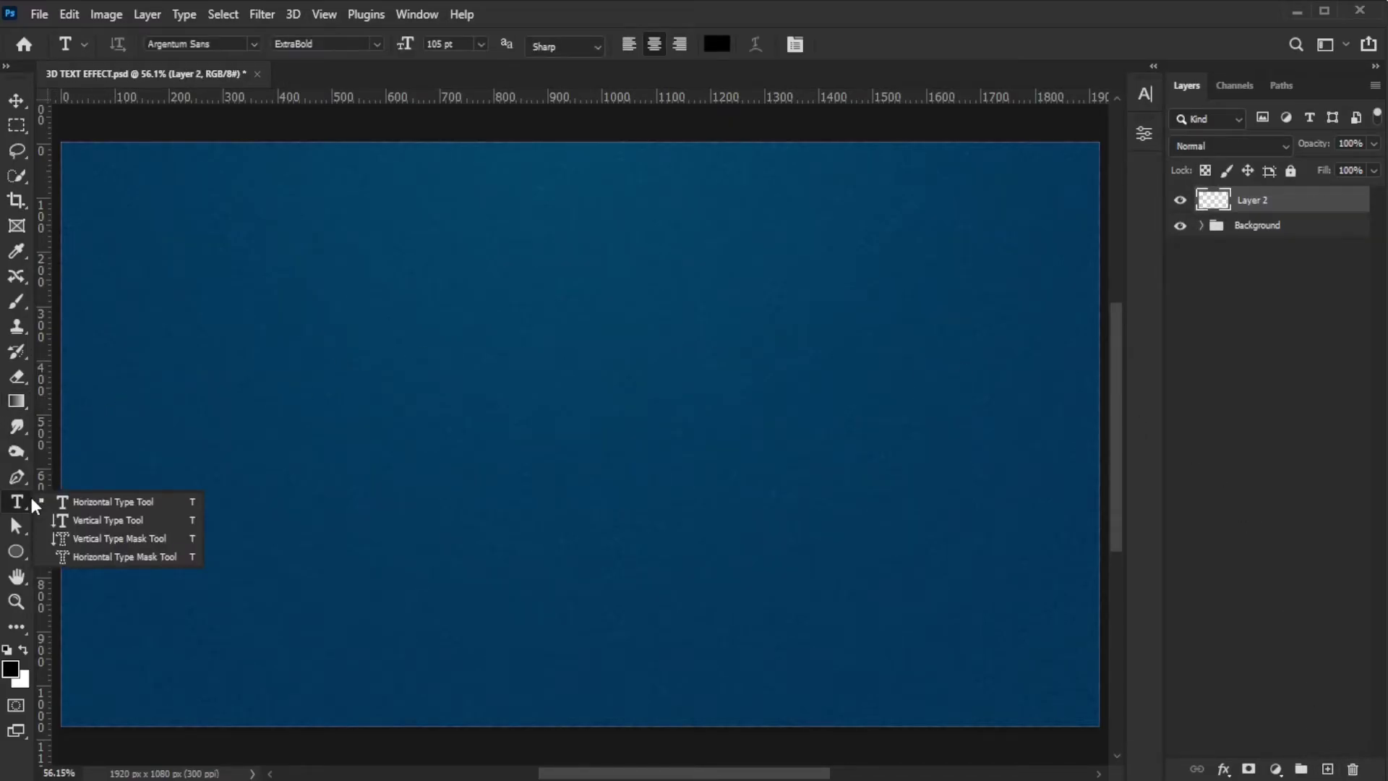
left_click(254, 45)
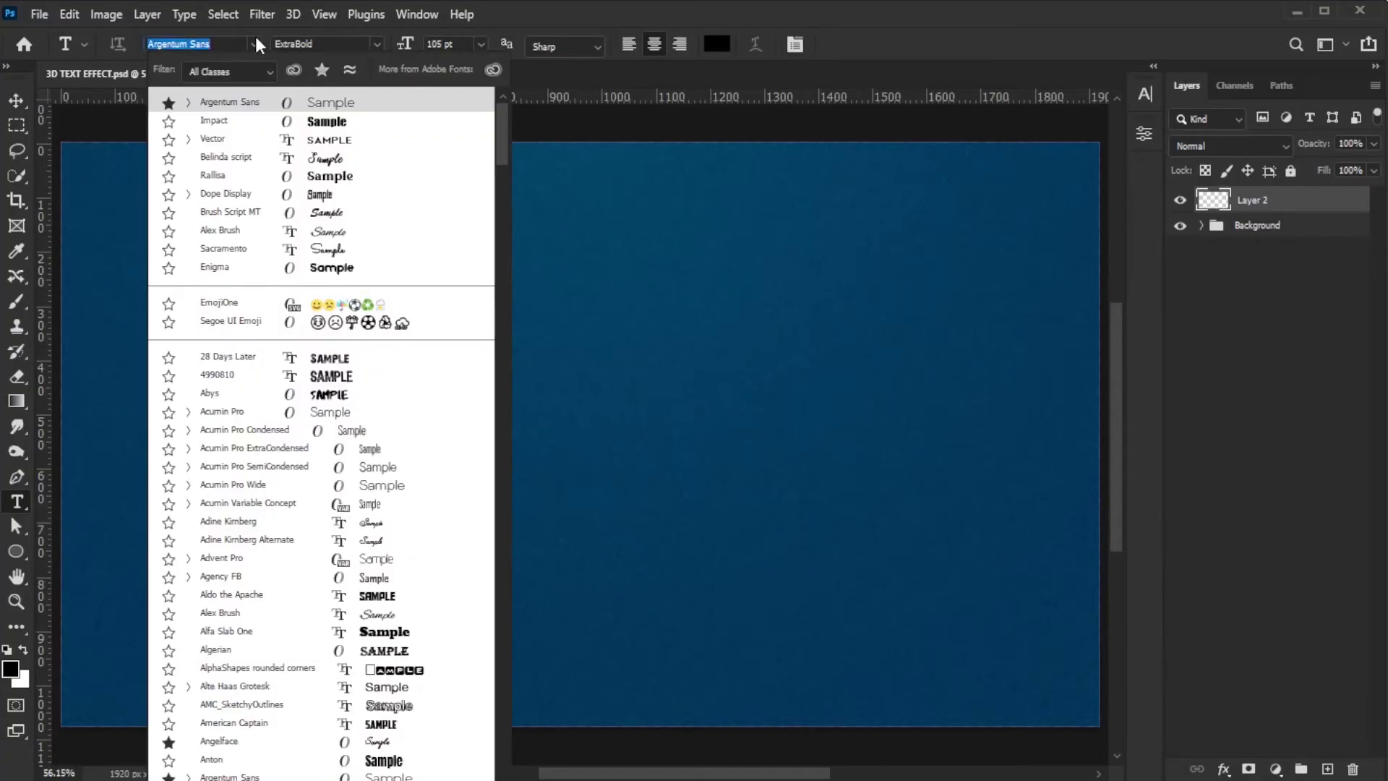
left_click(251, 112)
left_click(373, 45)
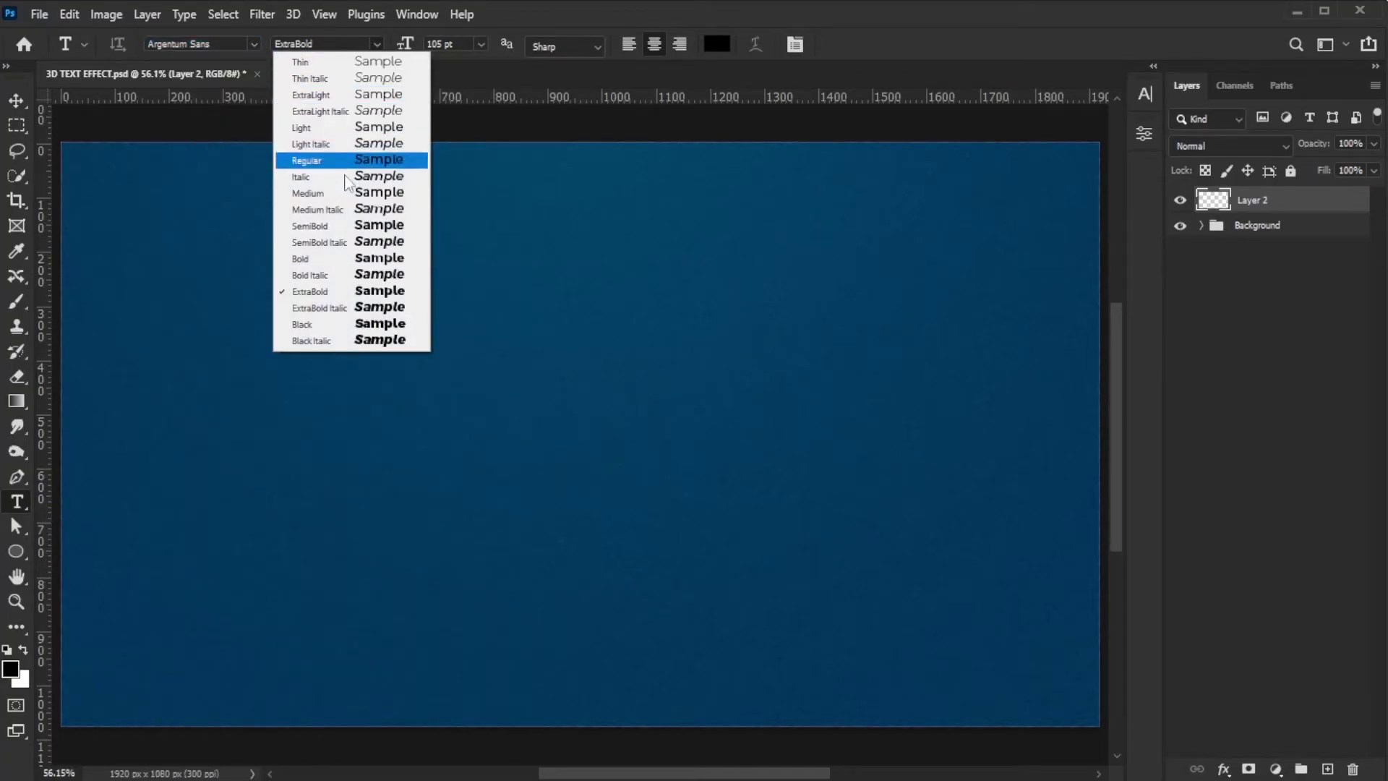
left_click(354, 291)
left_click(442, 44)
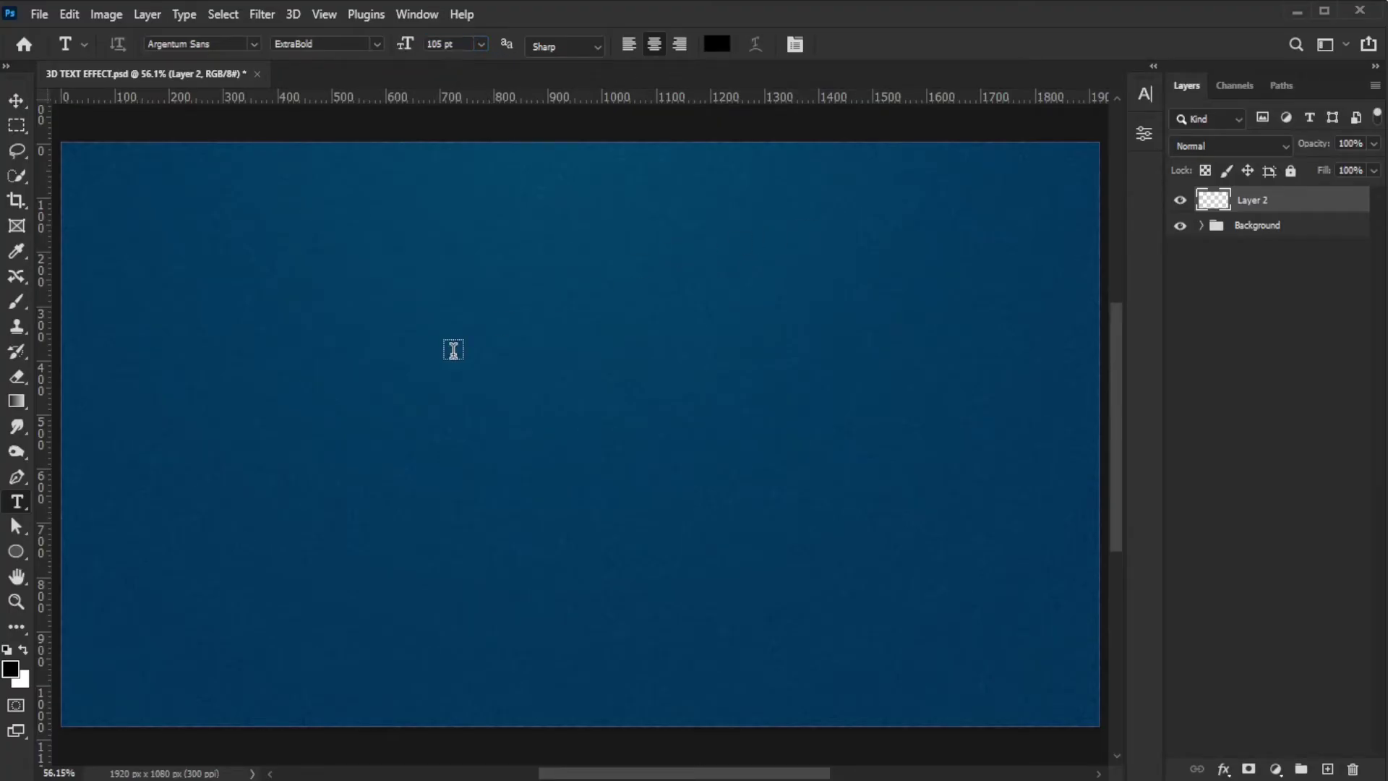
Type the word BOLD on the canvas and commit it
left_click(397, 418)
type("BOLD")
left_click(866, 45)
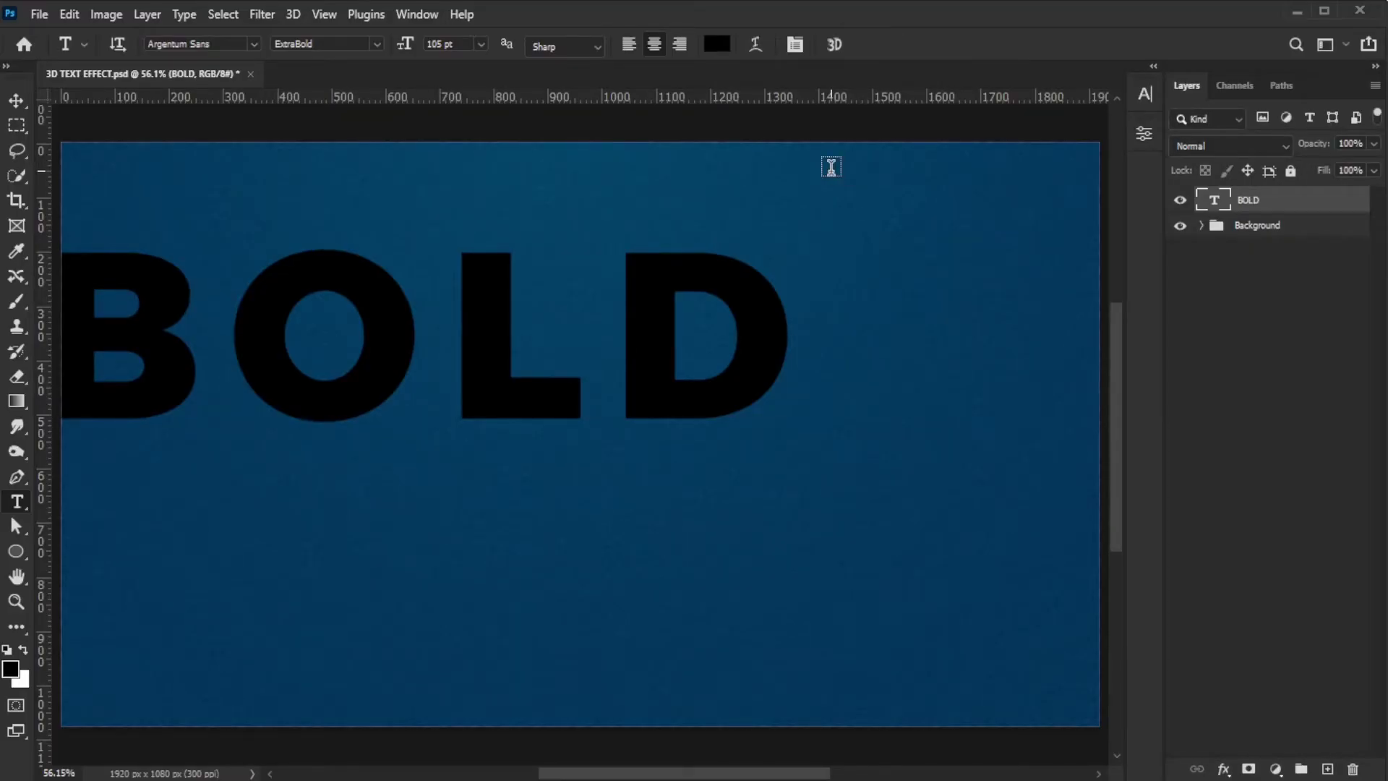
Centre BOLD horizontally and vertically on the canvas, then deselect
key("ctrl+a")
left_click(16, 101)
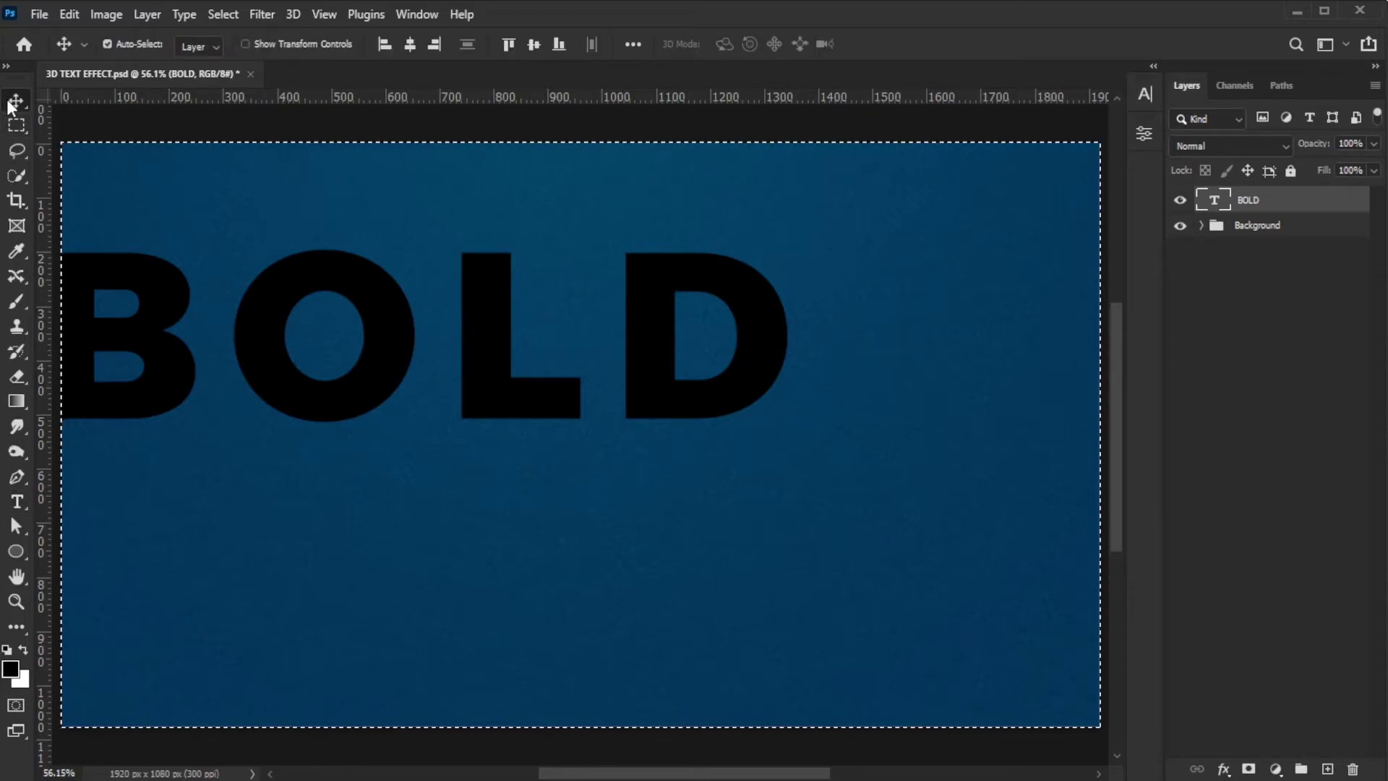
left_click(408, 46)
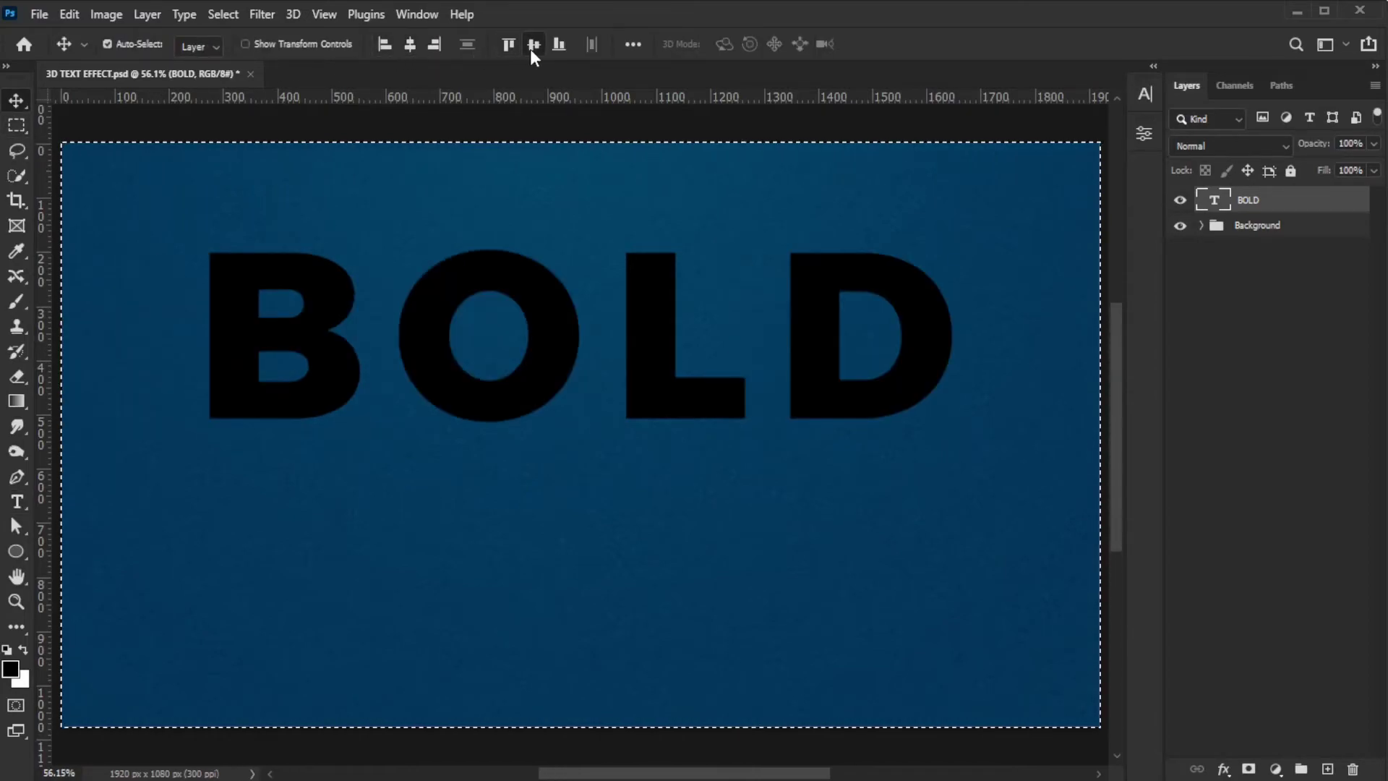
left_click(532, 47)
key("ctrl")
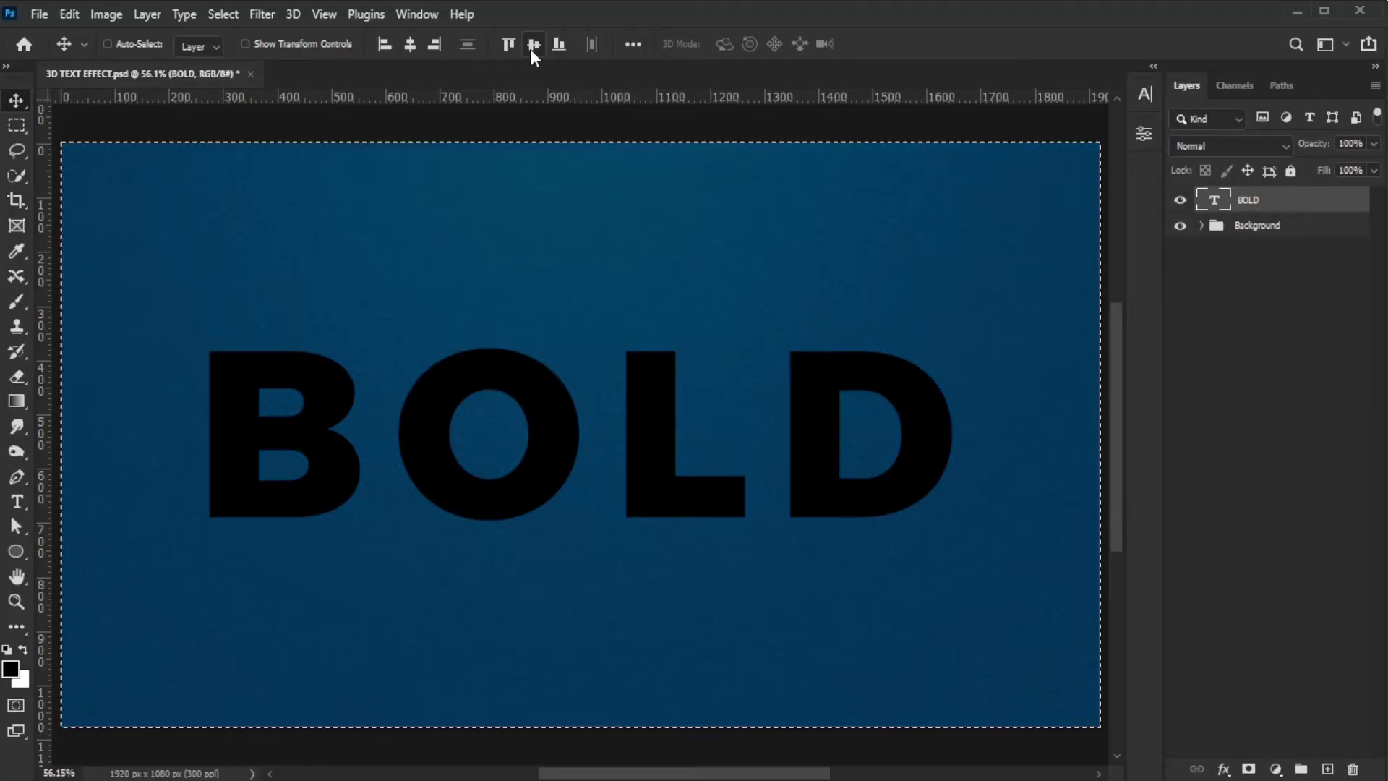
key("ctrl+d")
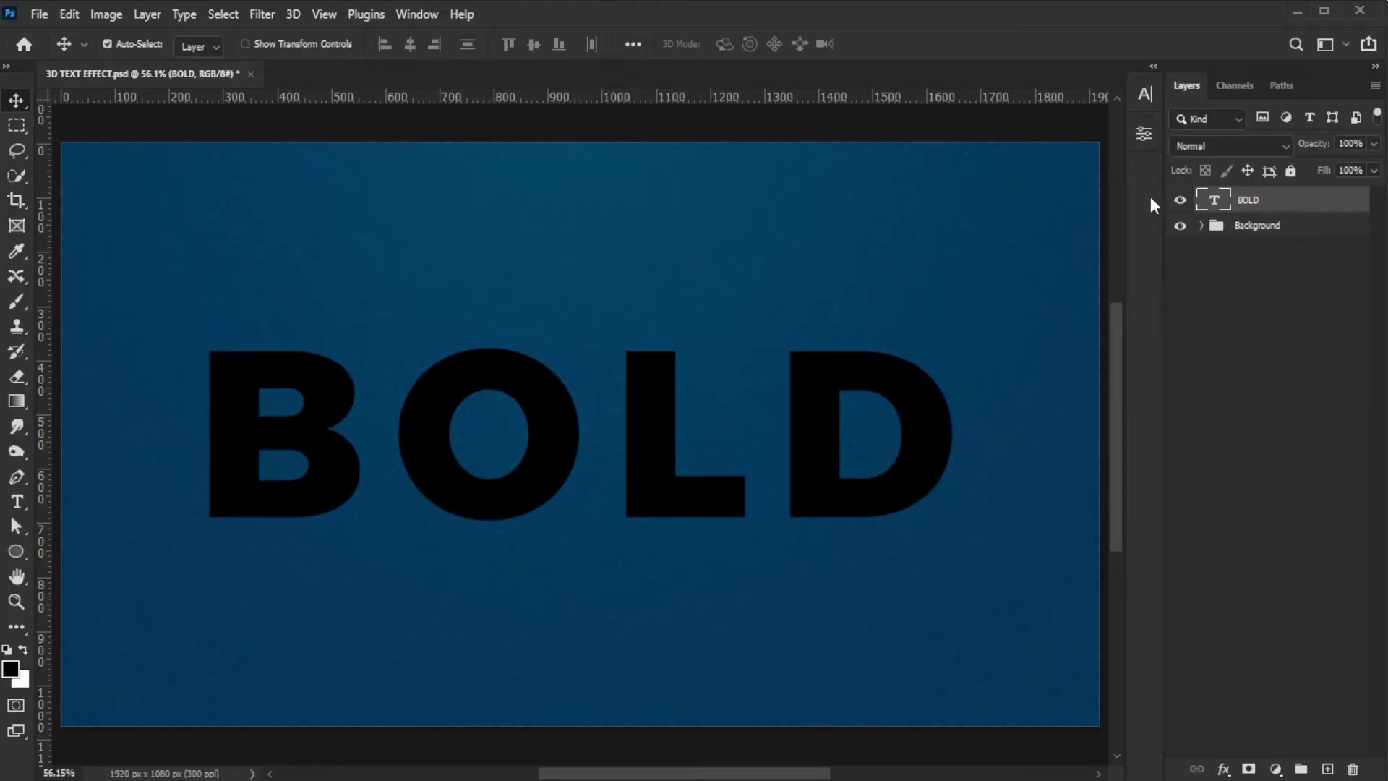
Select all the BOLD text and adjust its settings in the Properties panel
double_click(1214, 207)
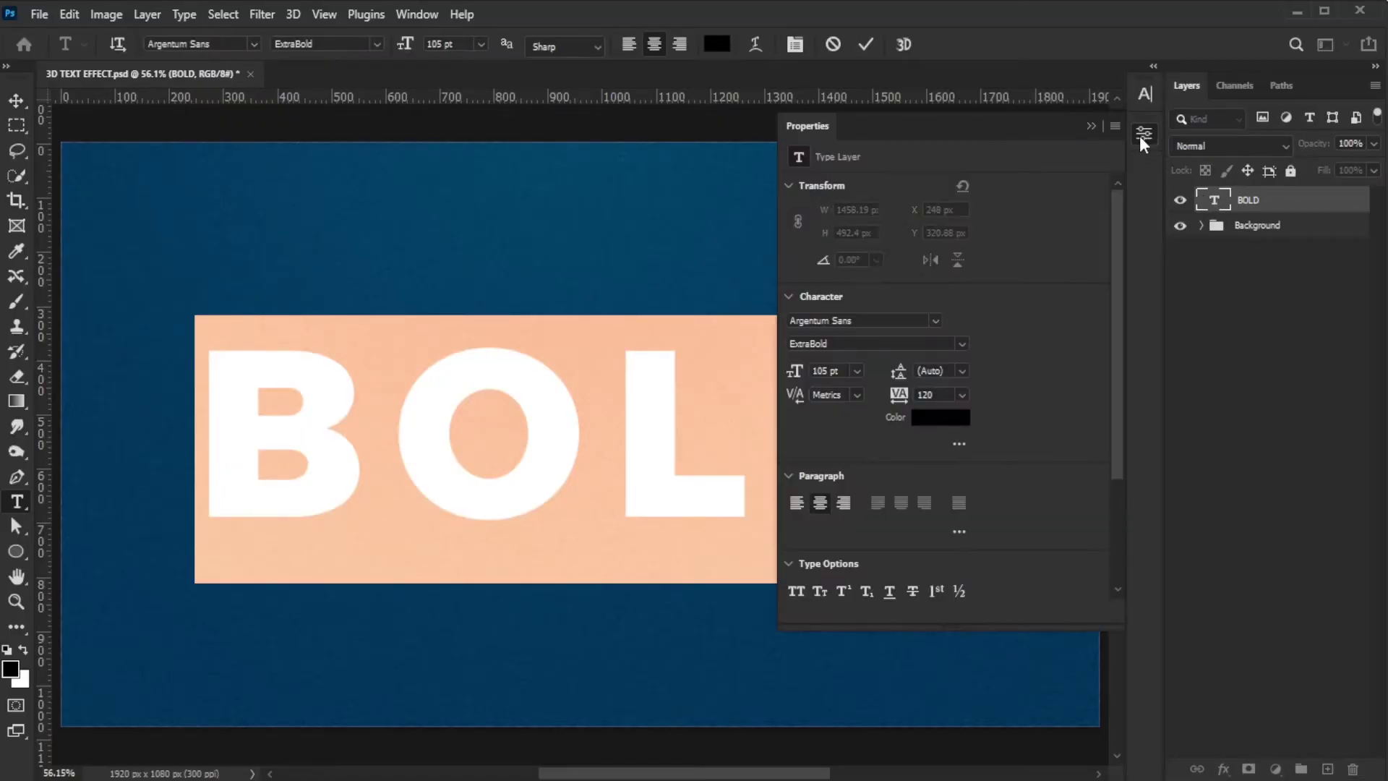
left_click(423, 14)
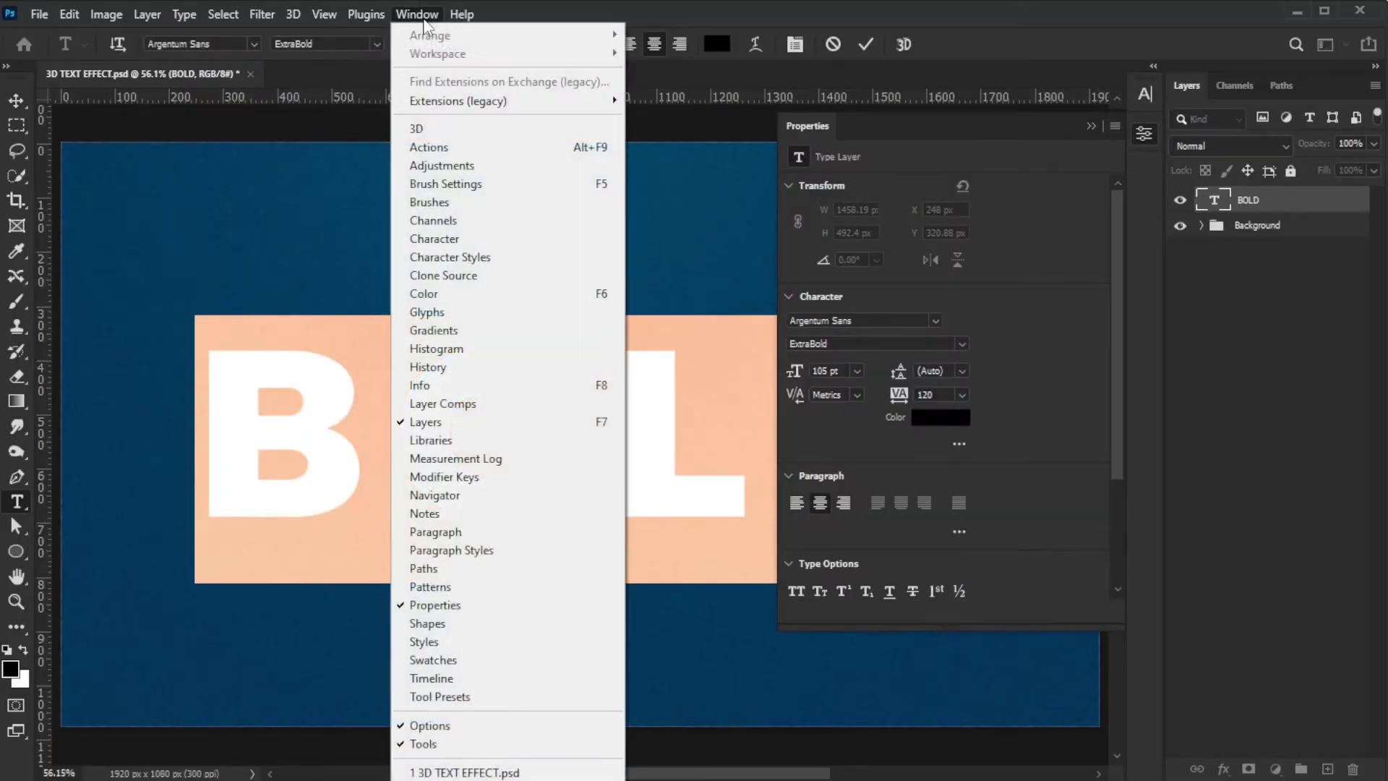
left_click(474, 605)
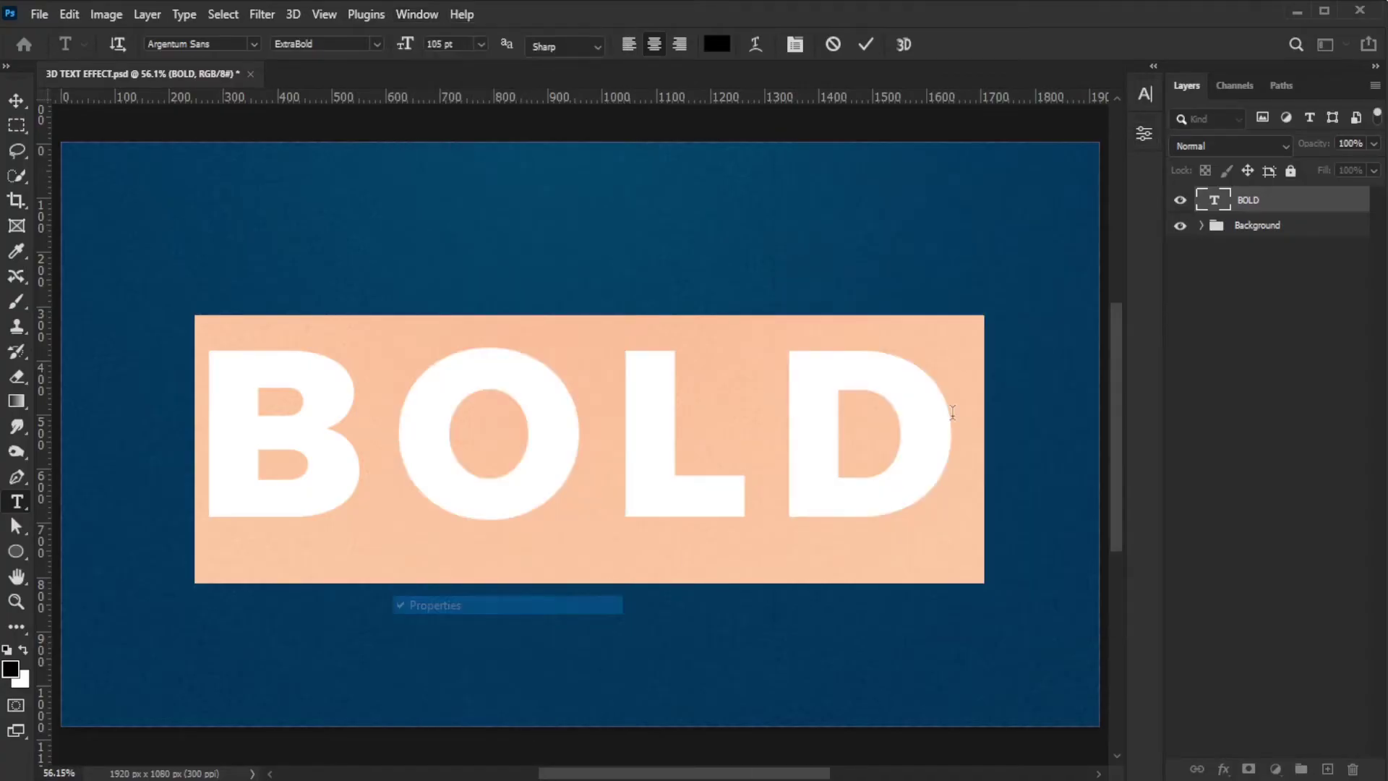
left_click(1139, 138)
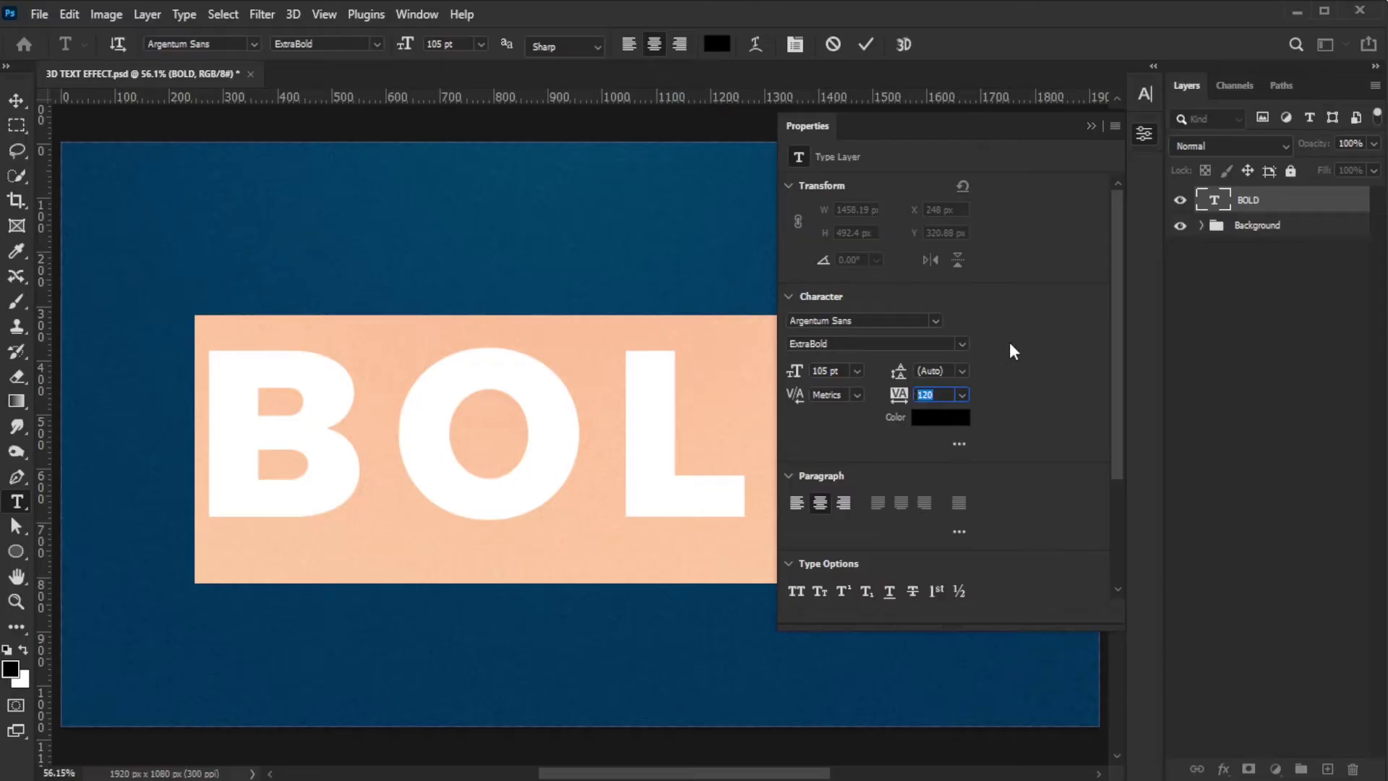
left_click(1091, 126)
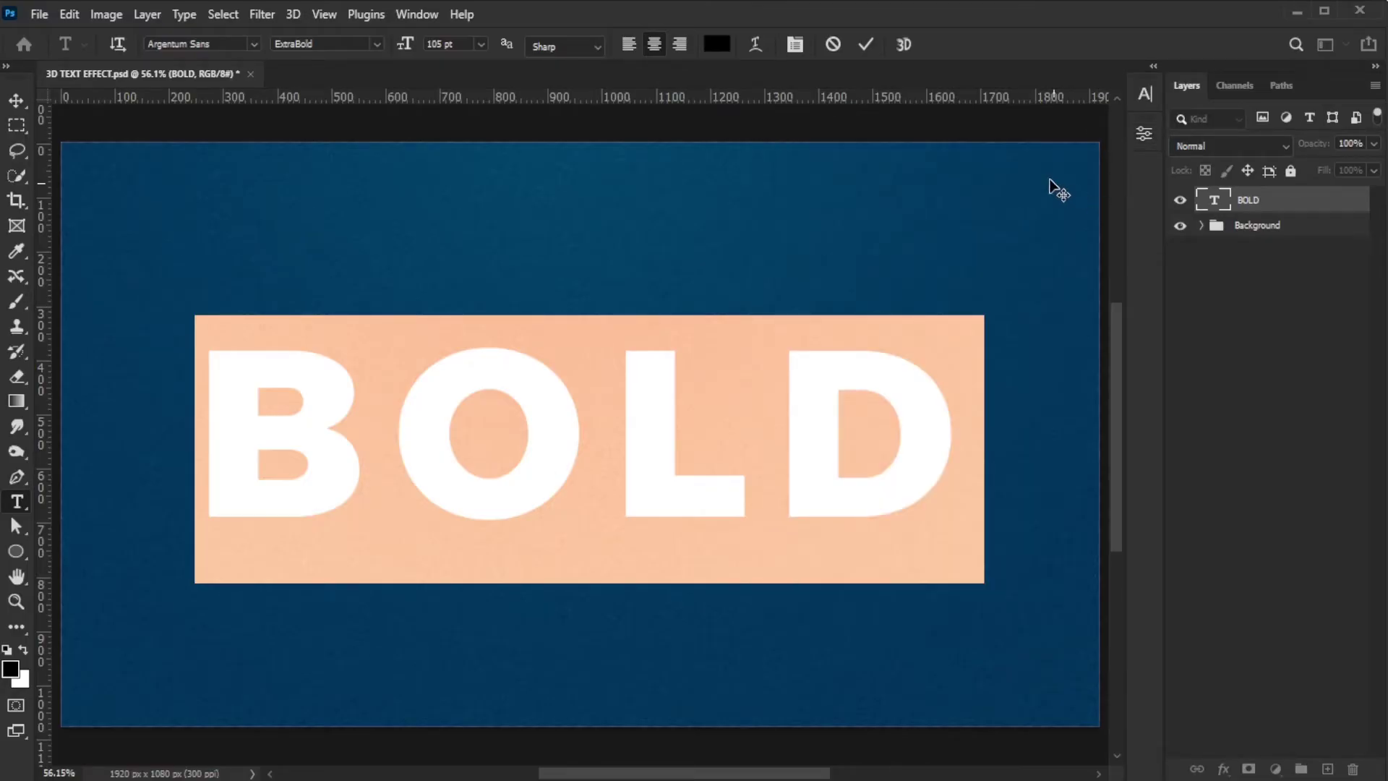
Apply an Arc warp with a +10 bend to BOLD and commit the text
left_click(756, 44)
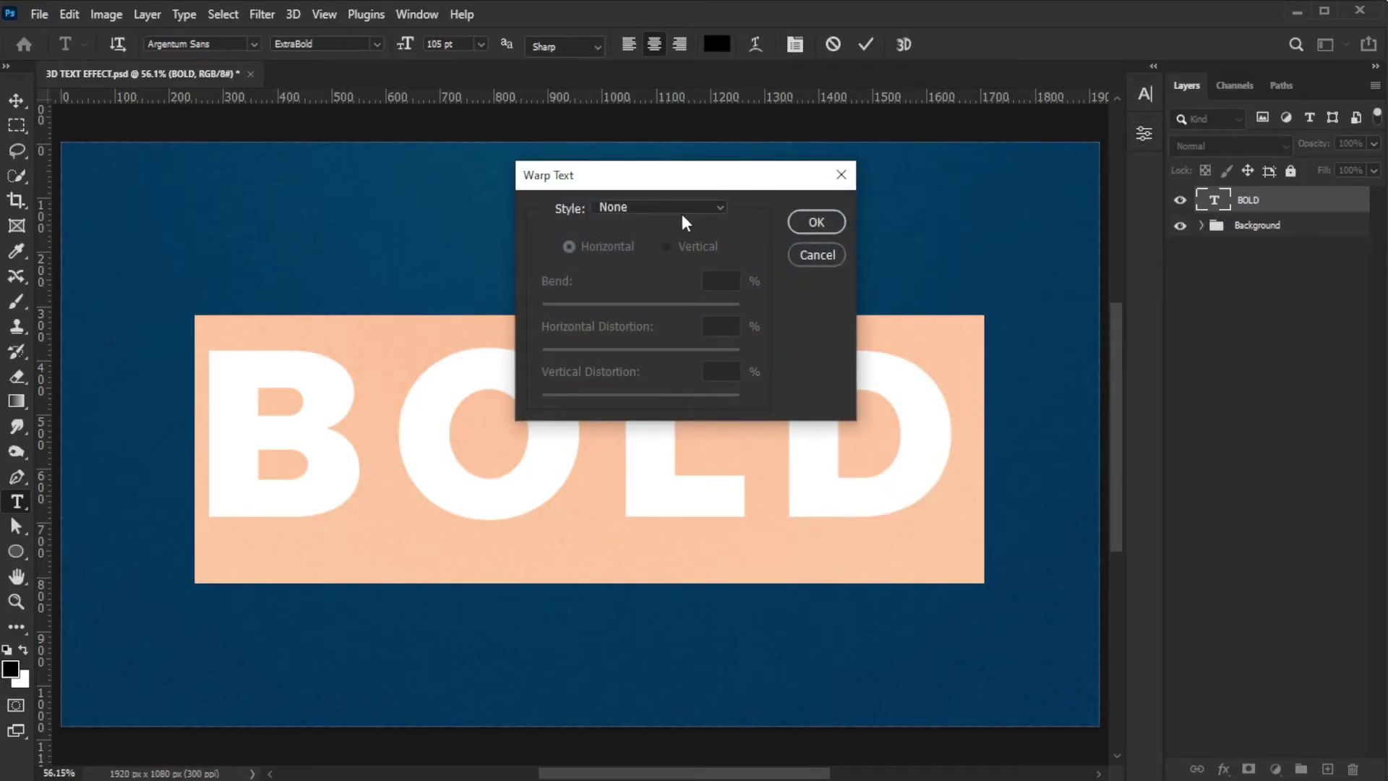
left_click(683, 211)
left_click(659, 262)
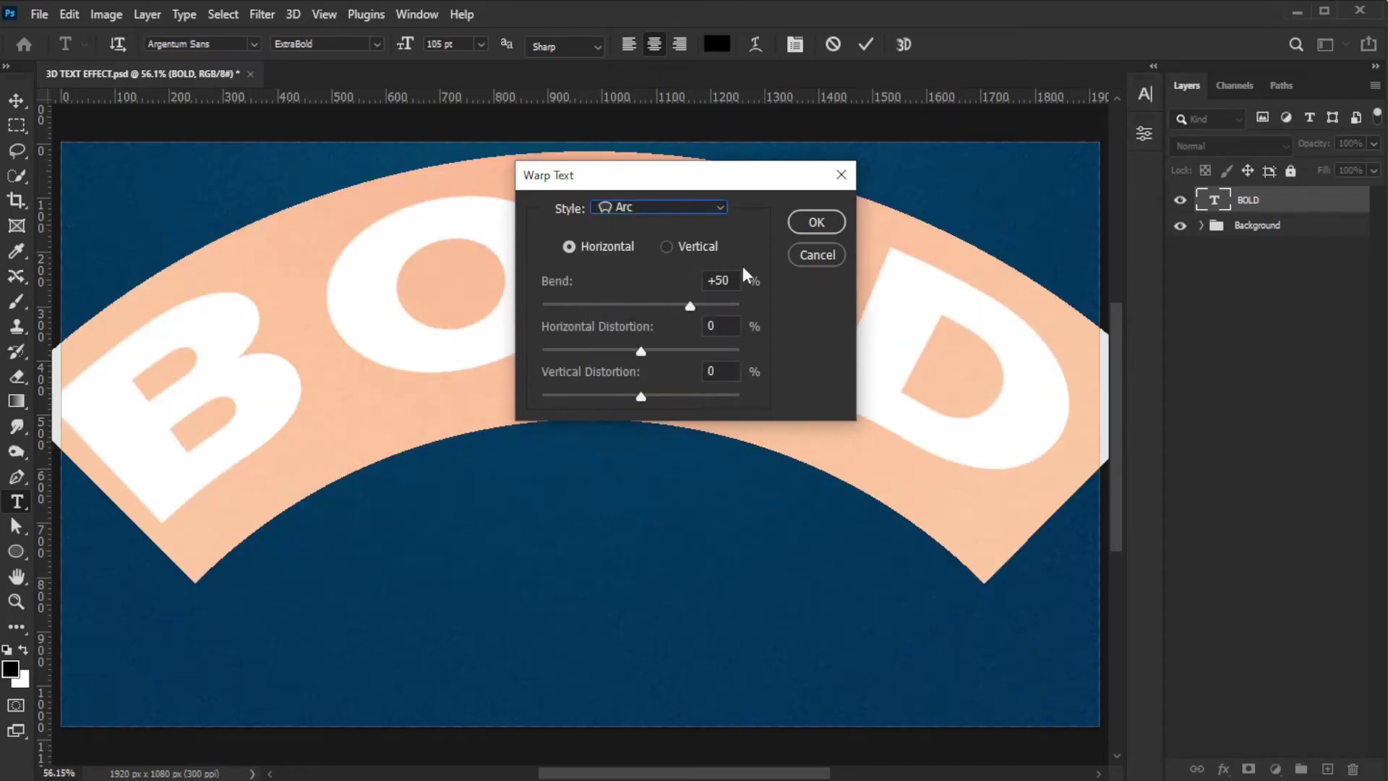
left_click(726, 281)
type("10")
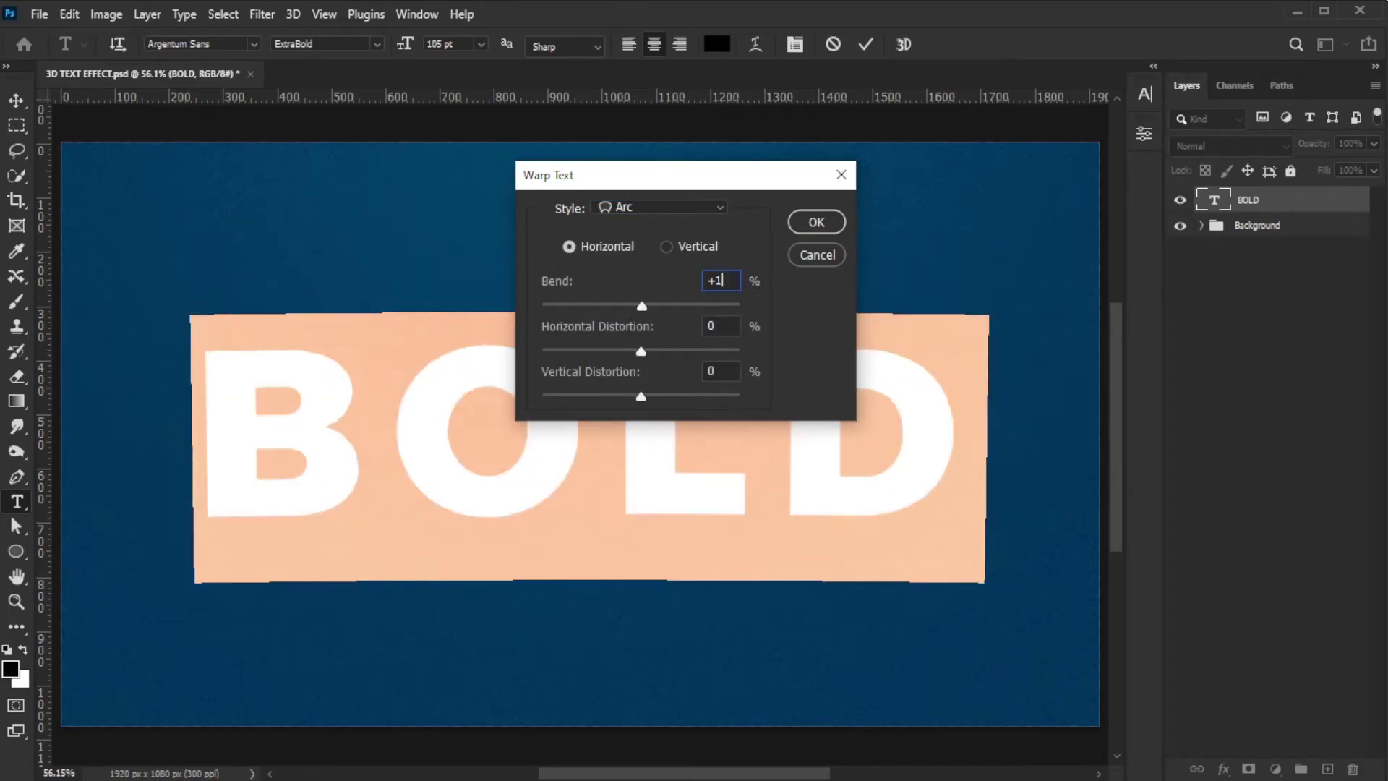
left_click(815, 223)
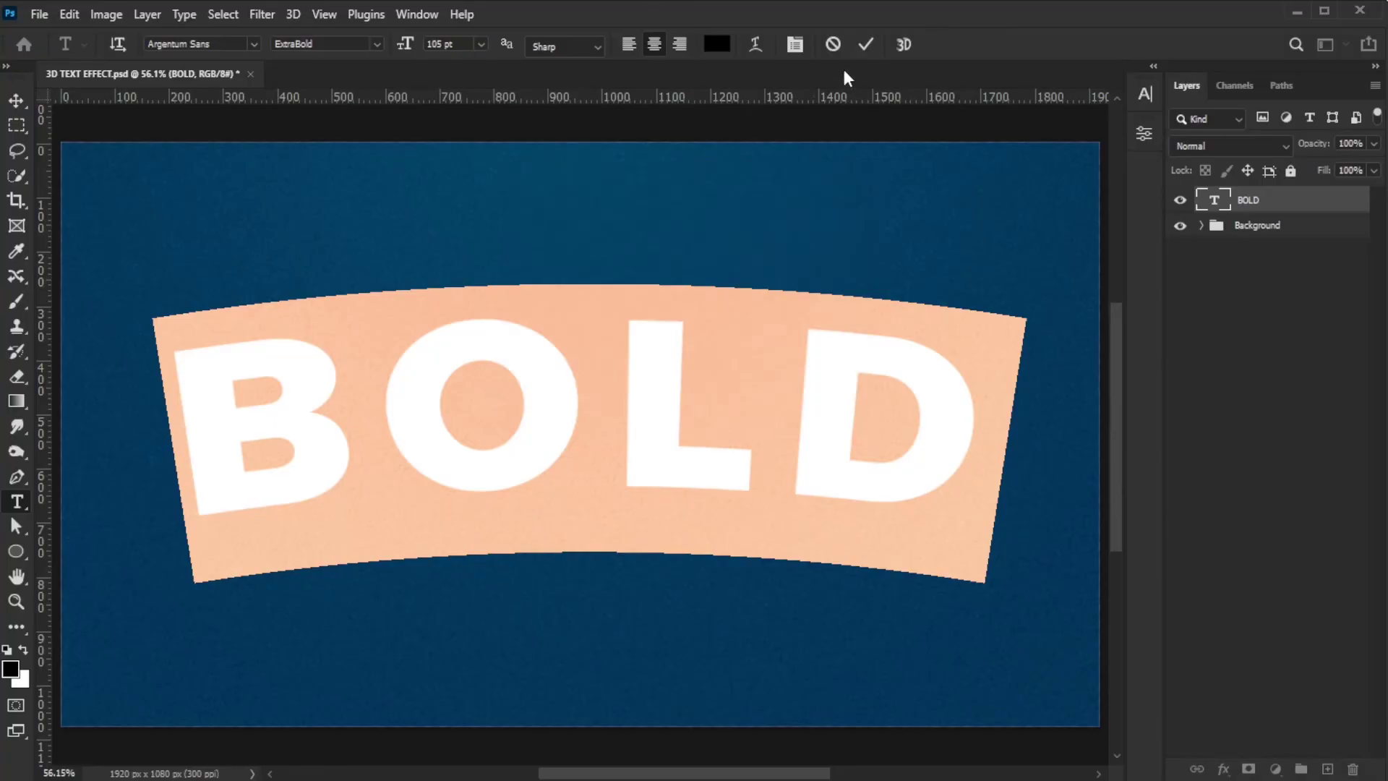
left_click(865, 45)
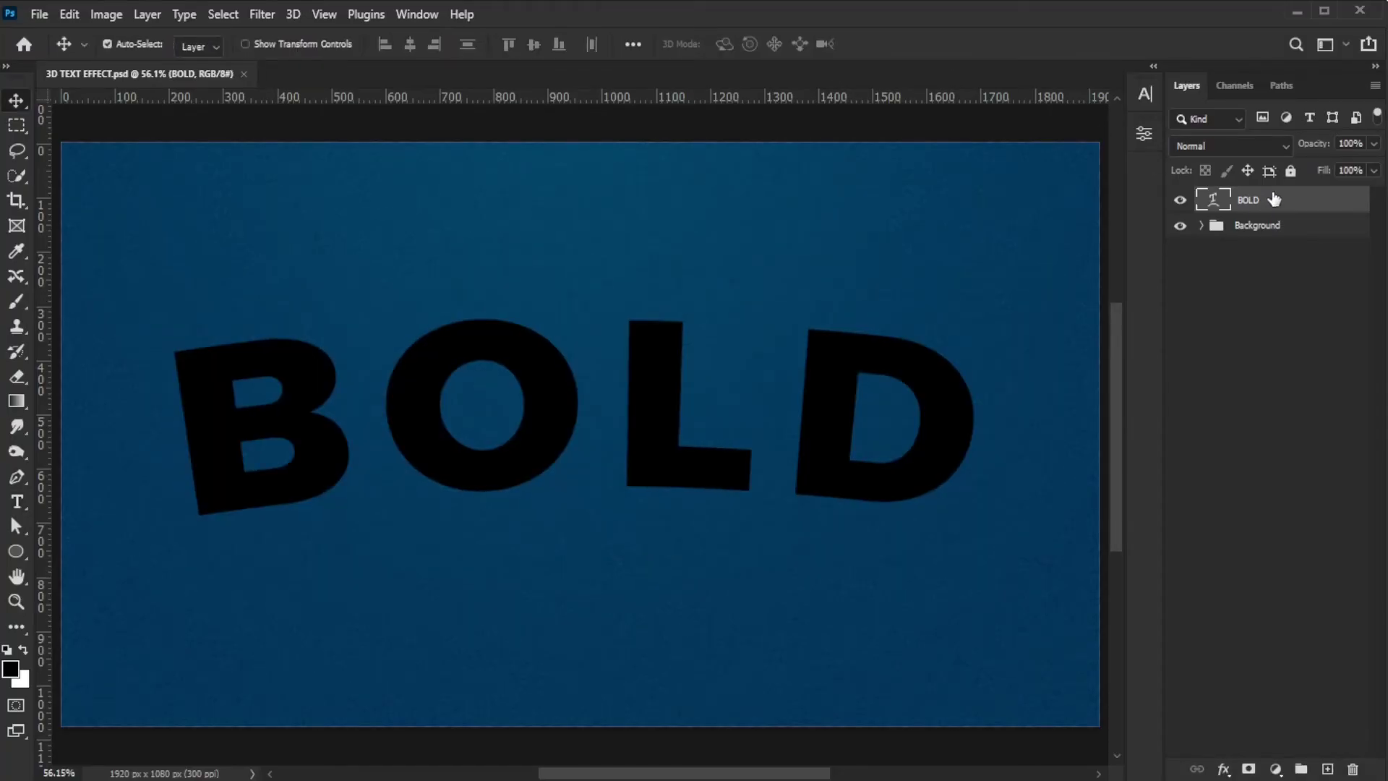
Convert BOLD to a smart object and give it a #e0e5ff Color Overlay
right_click(1269, 194)
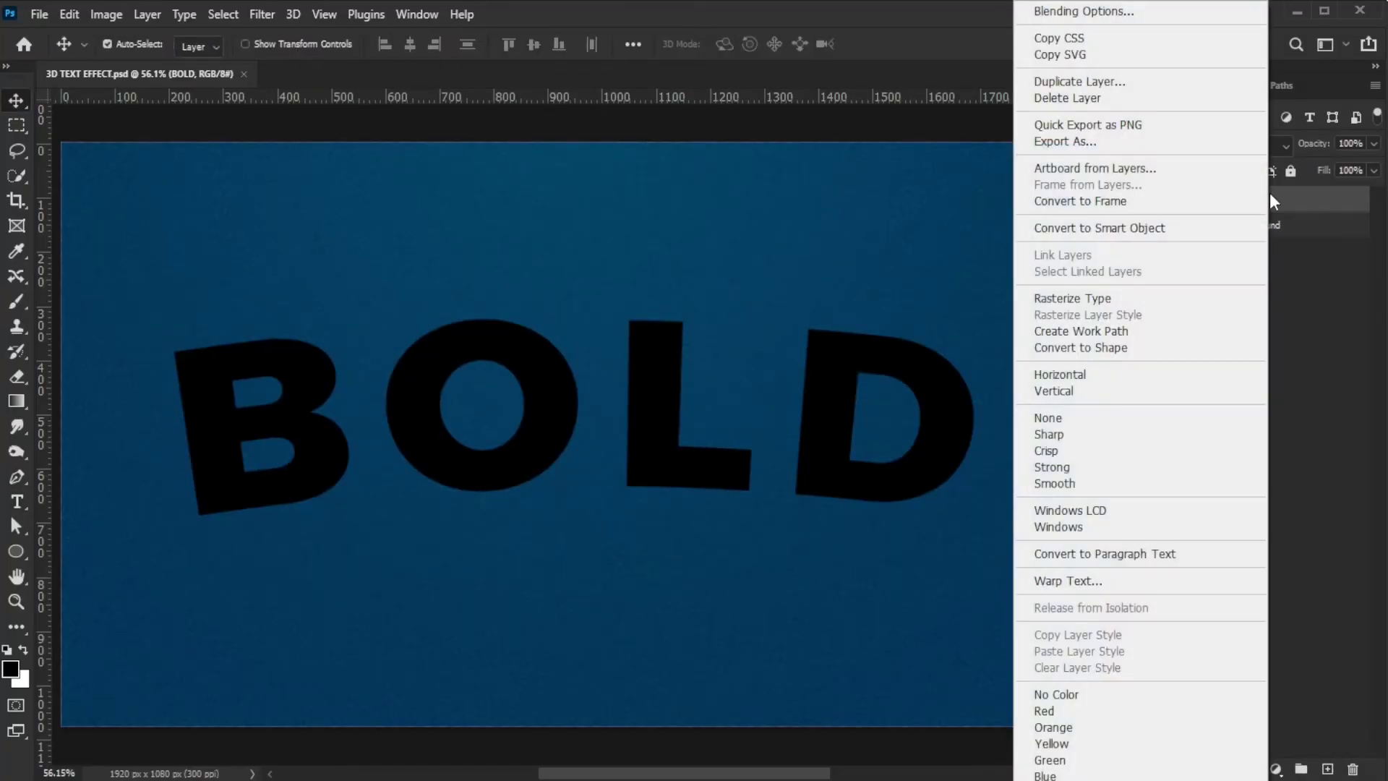
left_click(1147, 228)
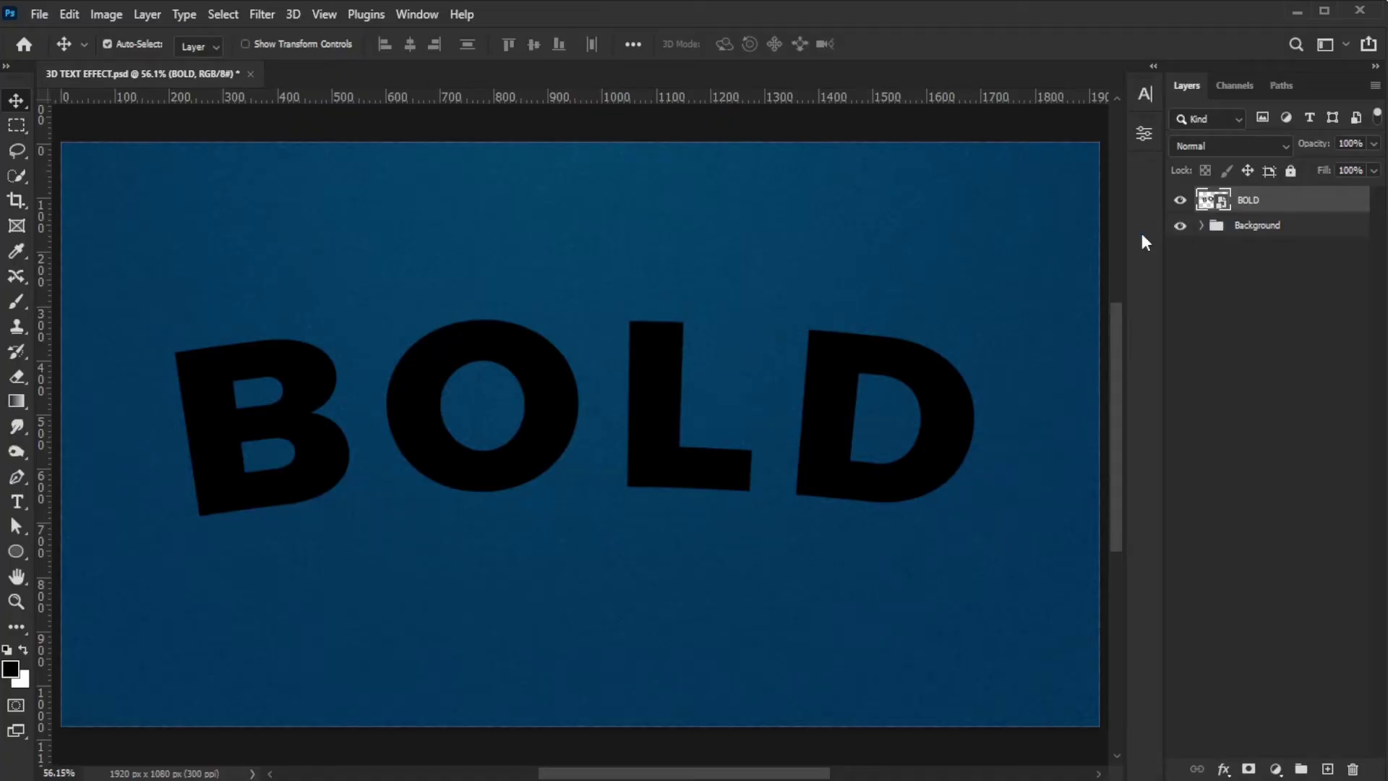
left_click(1224, 770)
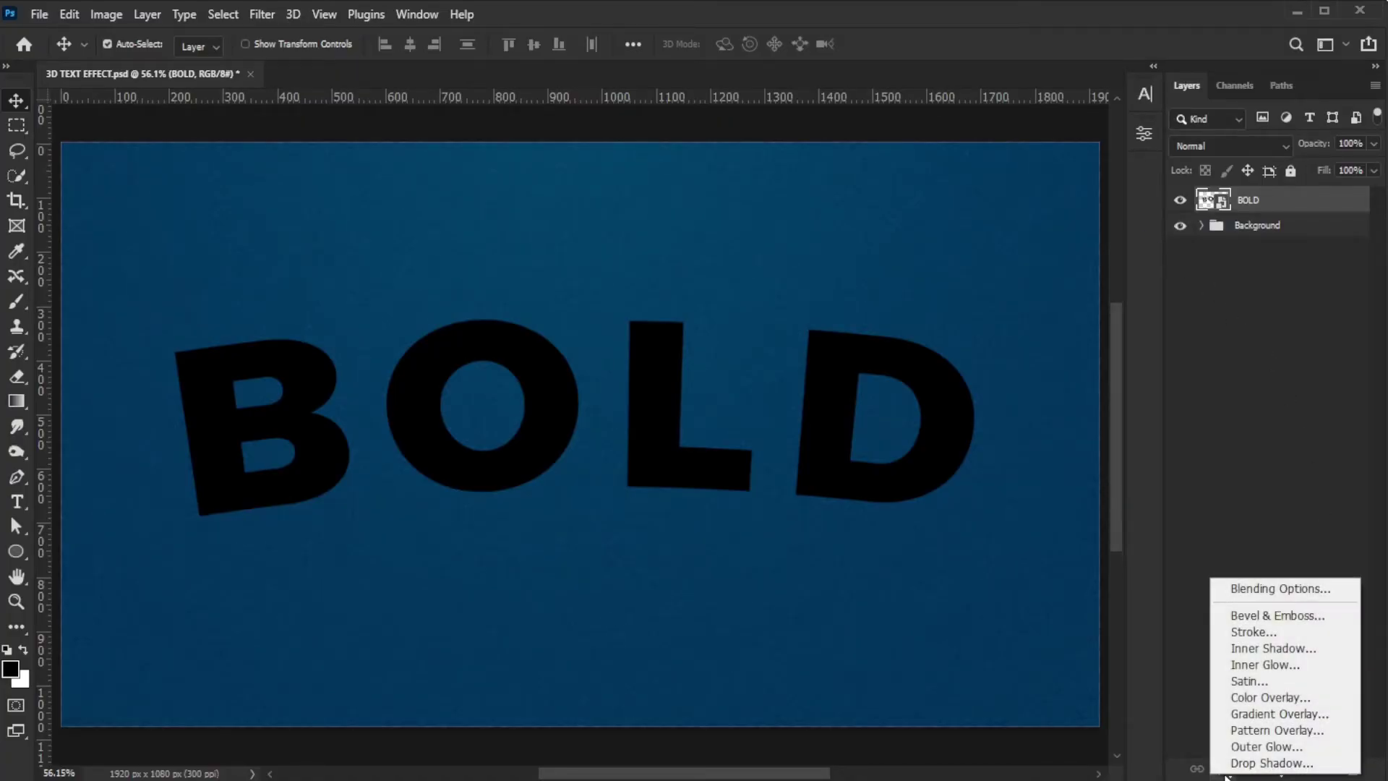
left_click(1260, 696)
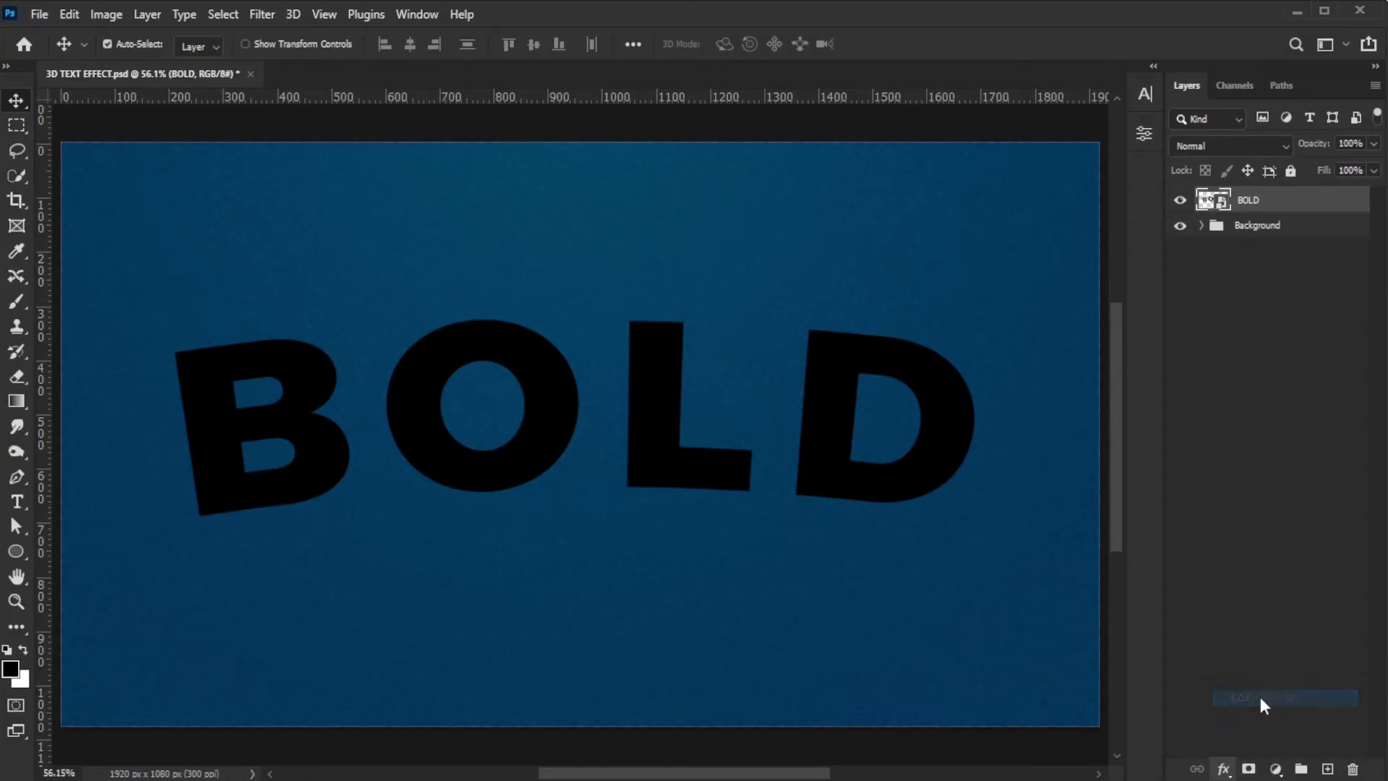
left_click_drag(1093, 366, 1105, 280)
left_click(1087, 312)
type("e0e5ff")
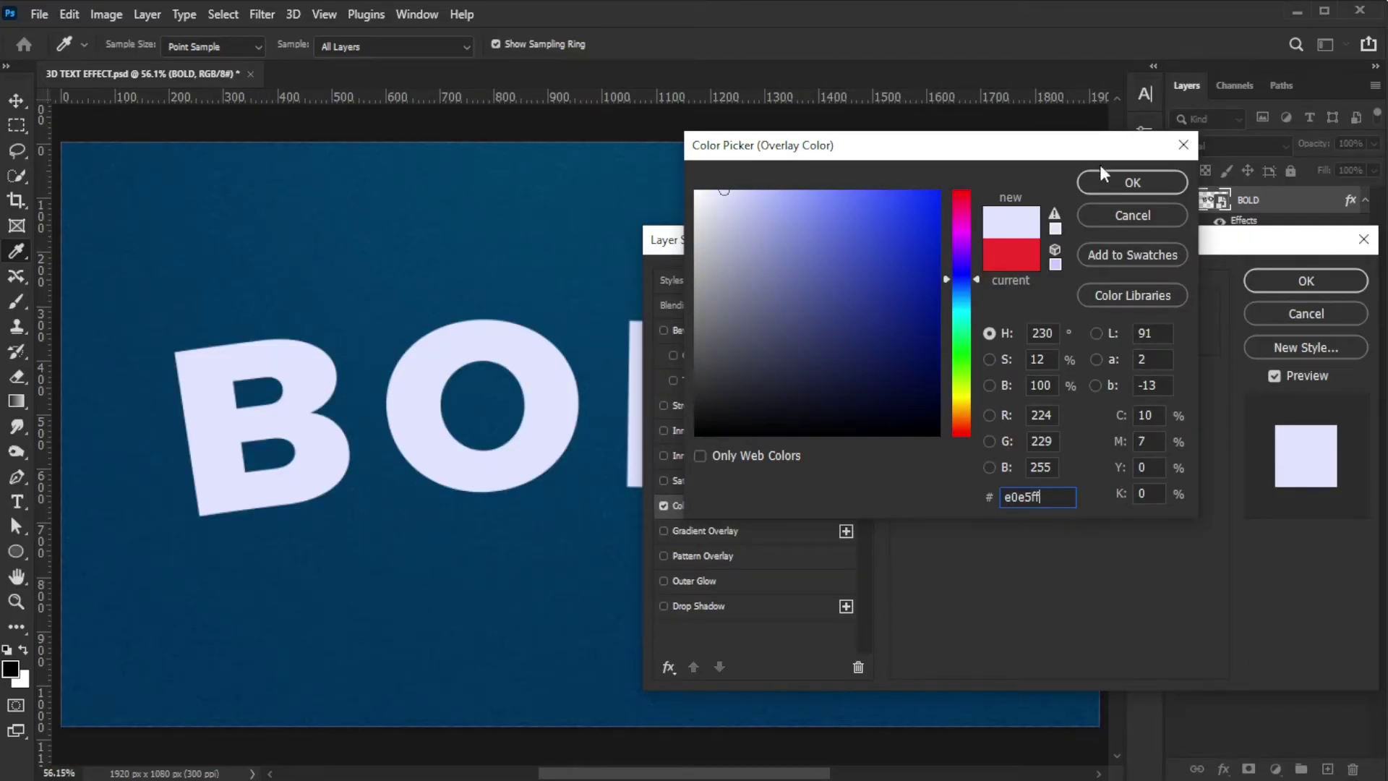
left_click(1139, 173)
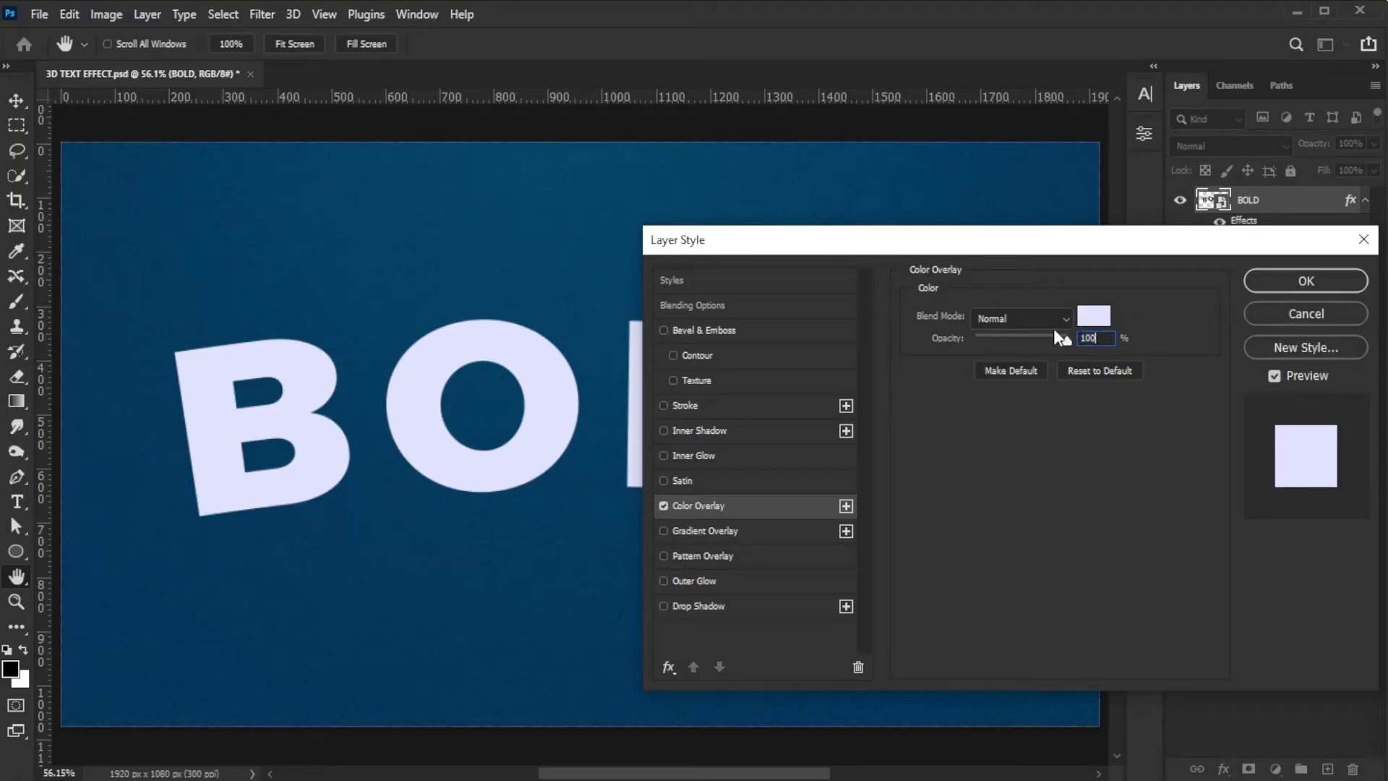
Enable a 20 px Stroke positioned Outside with a Gradient fill type
left_click(731, 408)
left_click(1088, 312)
type("20")
left_click(999, 336)
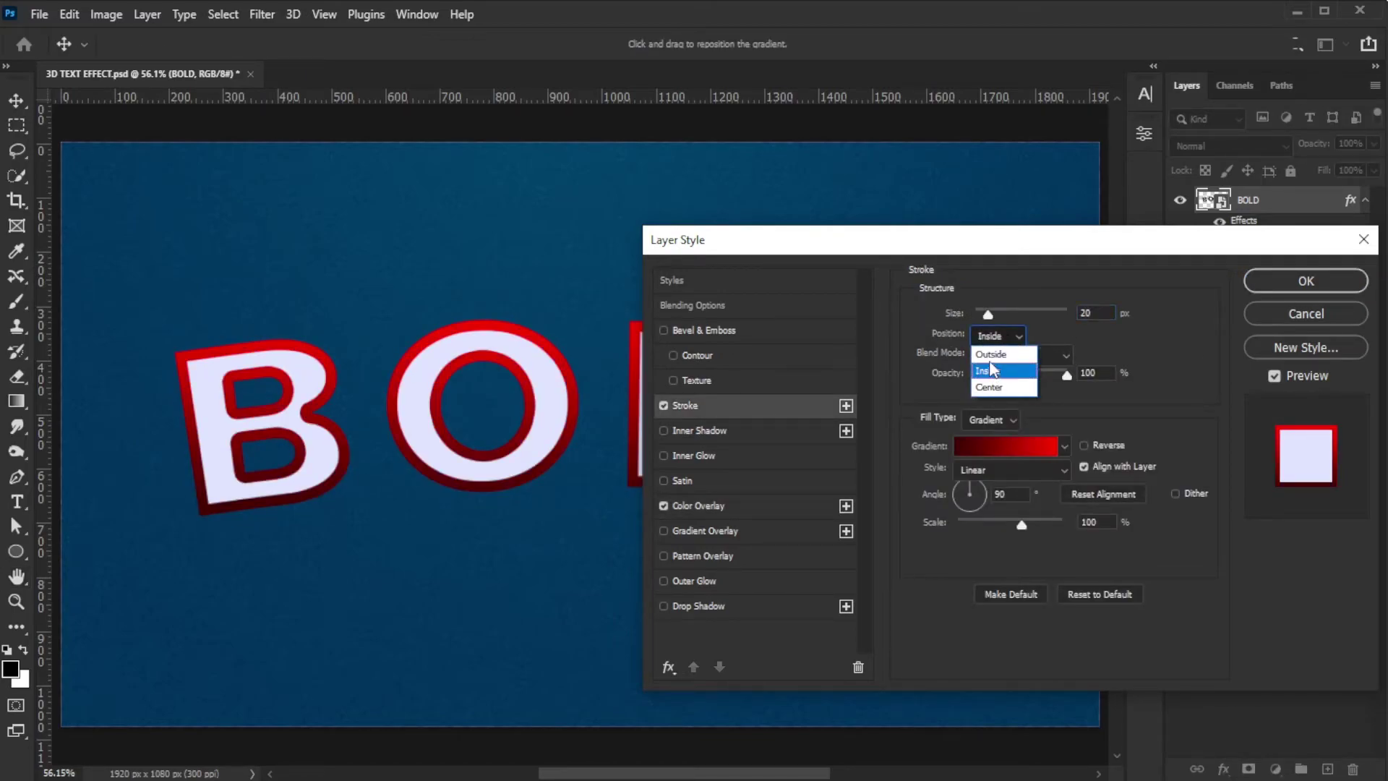
left_click(991, 358)
left_click(992, 419)
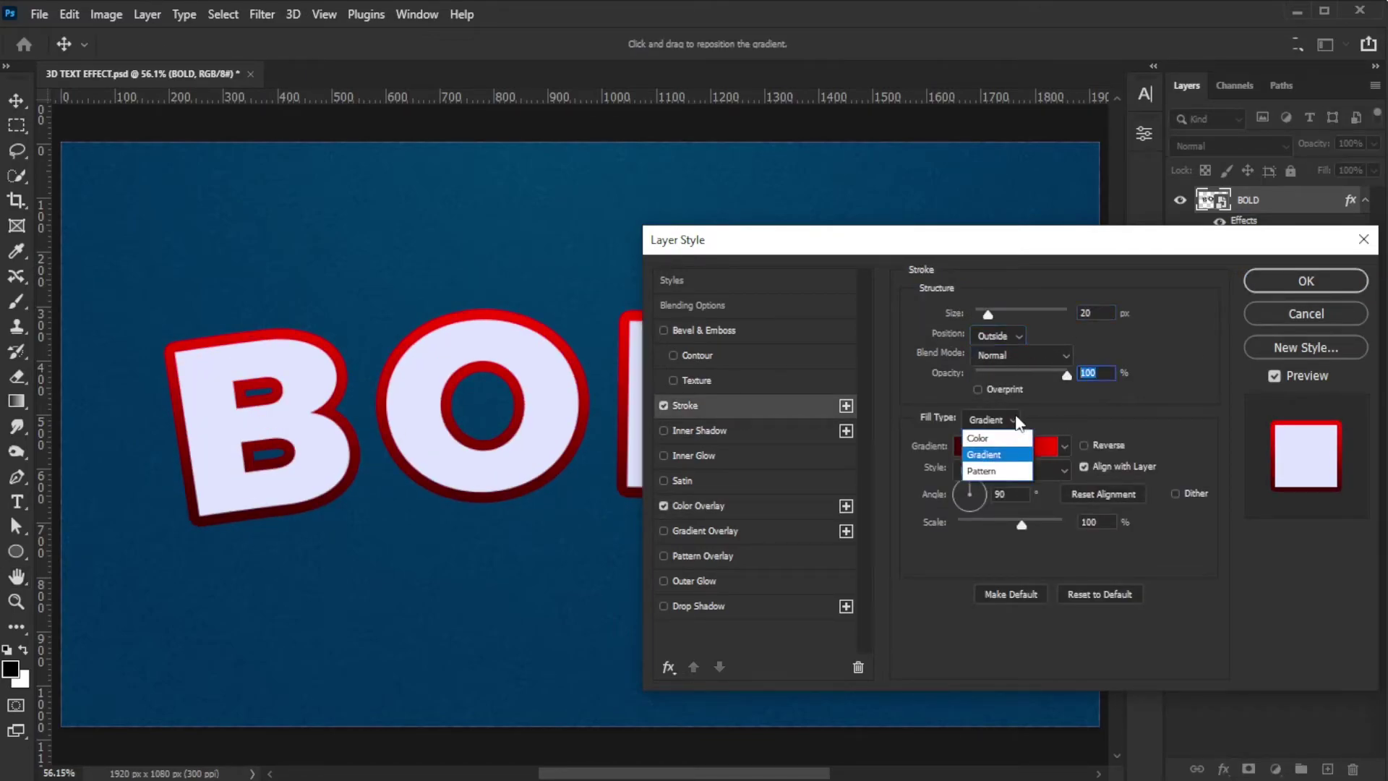
left_click(998, 453)
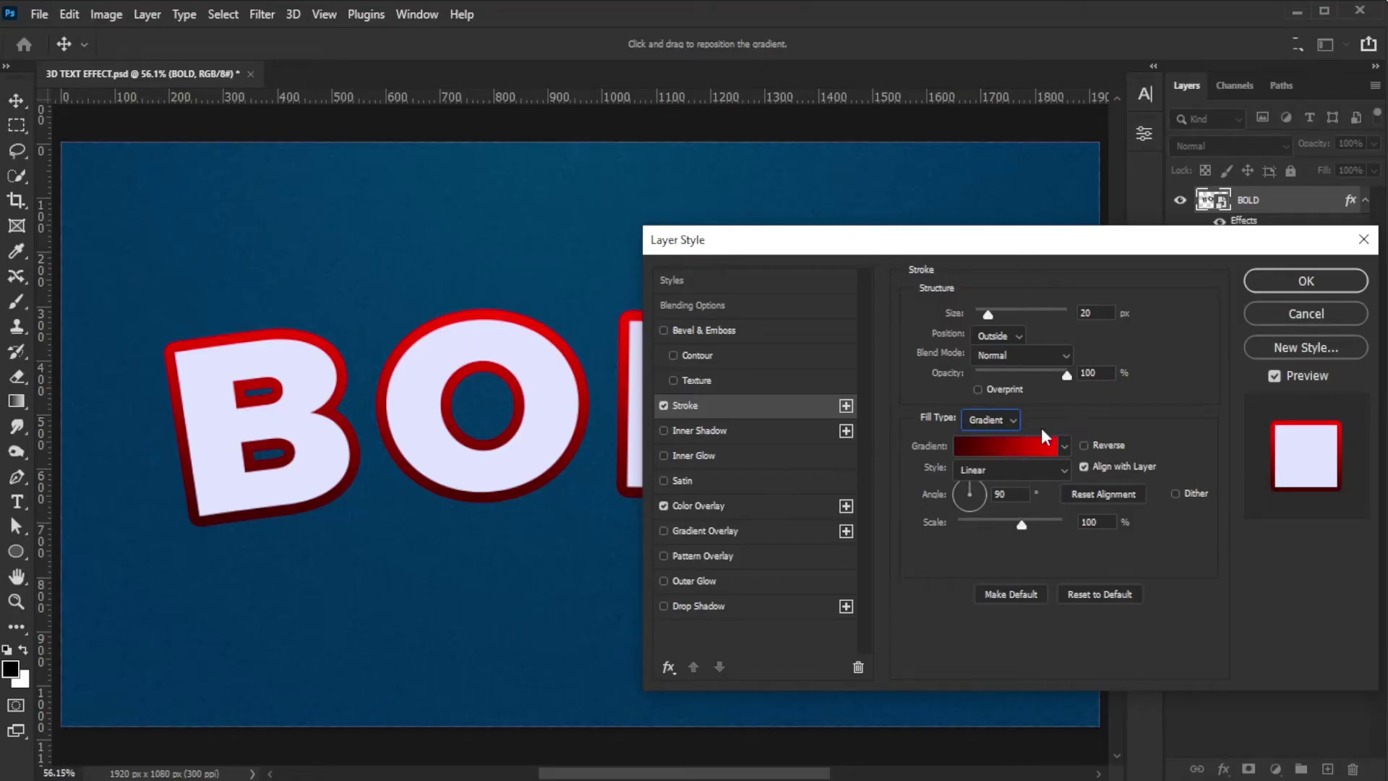
Start the stroke gradient from the black-to-white preset, add a stop at 50%, and color the right stop 00aaff
left_click(1026, 447)
left_click(926, 389)
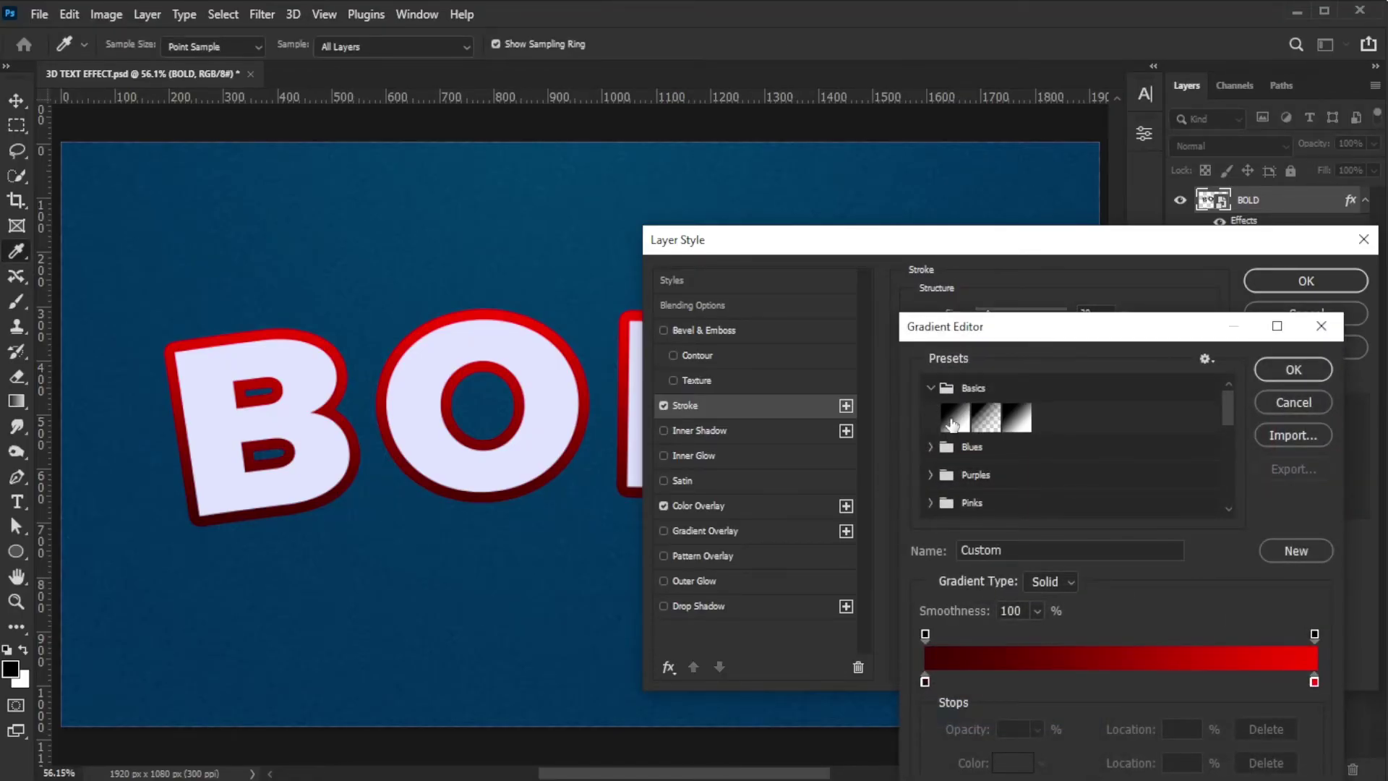
left_click(953, 422)
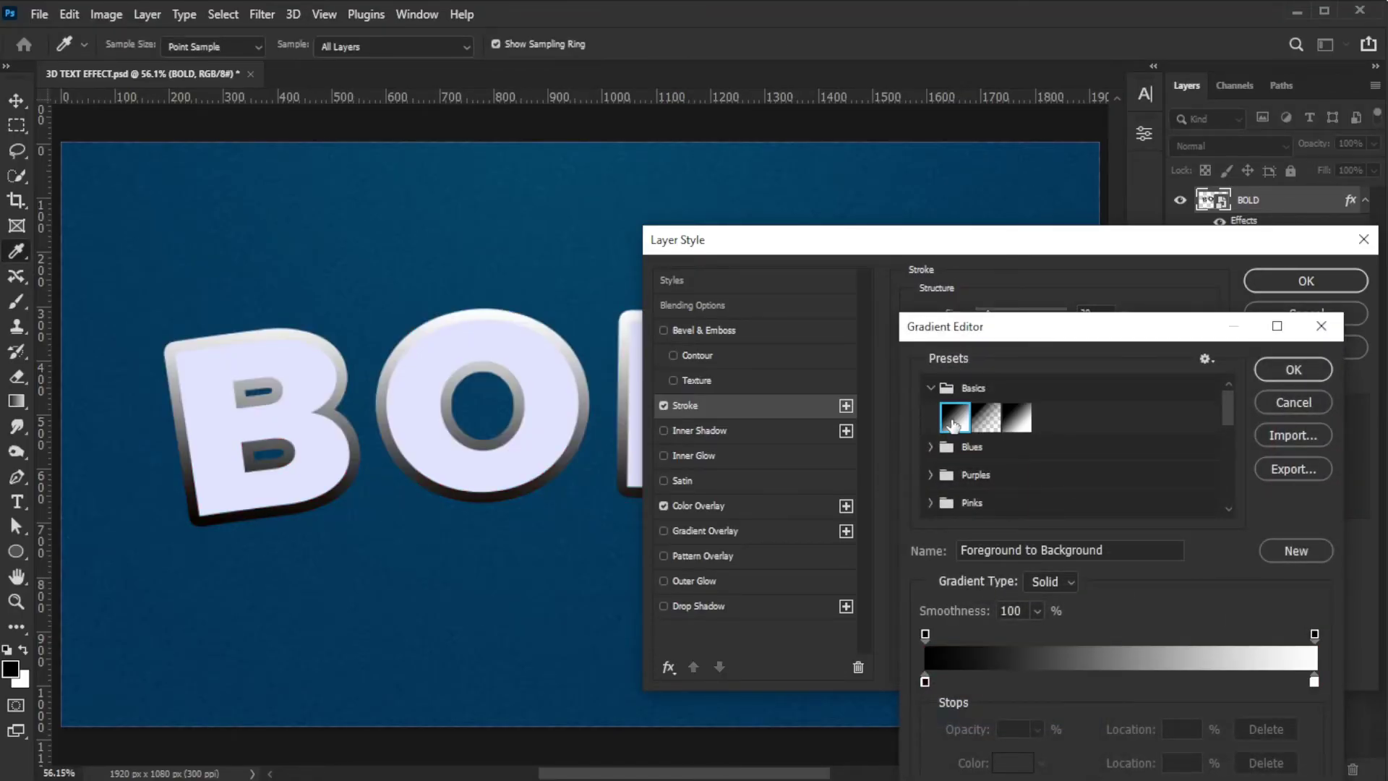
left_click(1109, 680)
type("50")
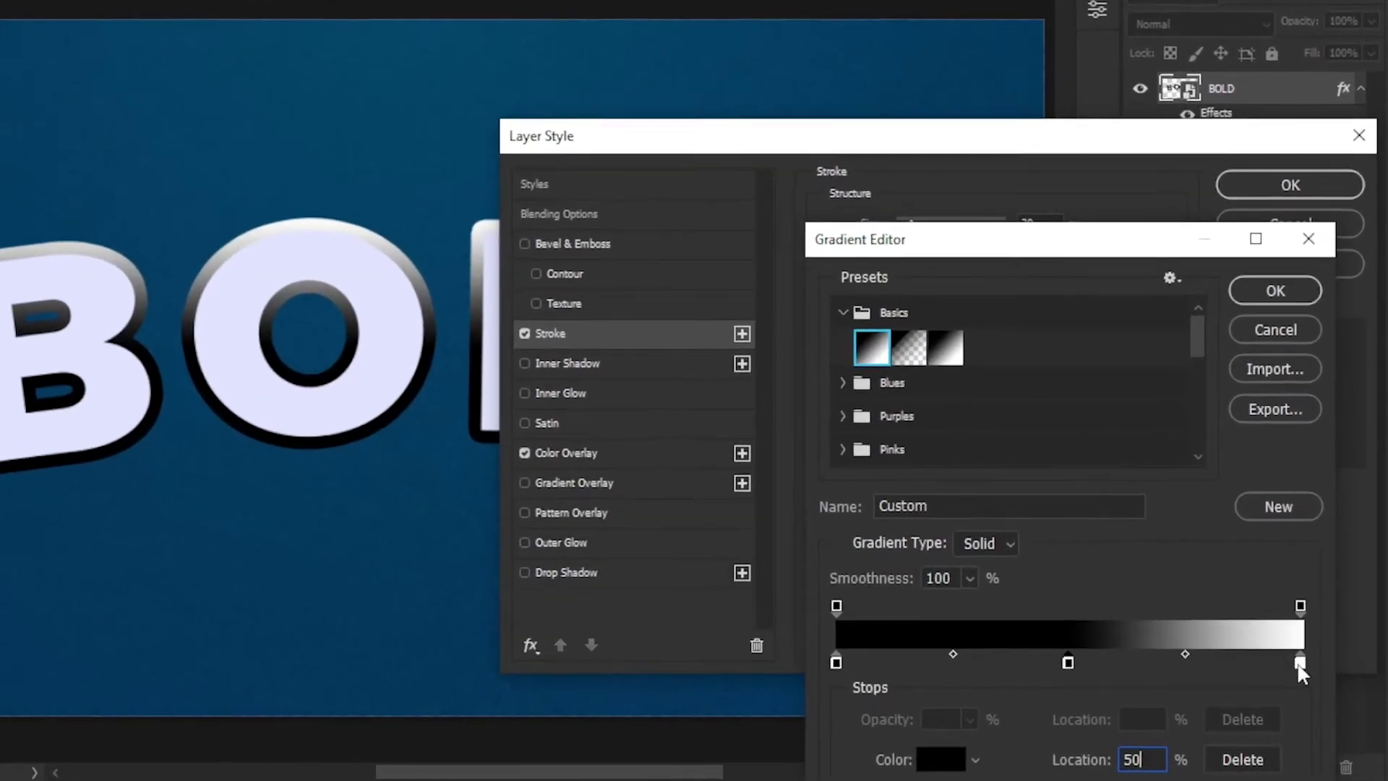
left_click(1314, 681)
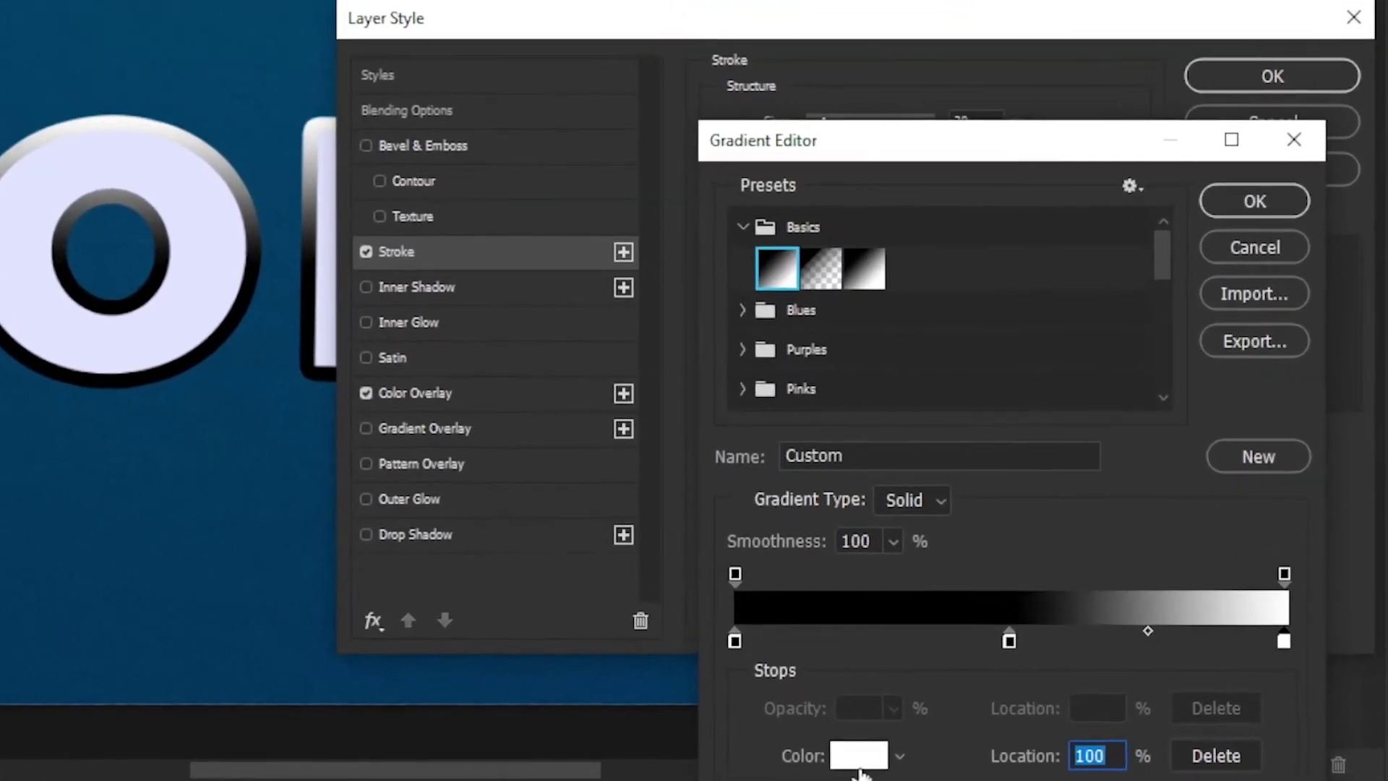
left_click(1012, 763)
type("00aaff")
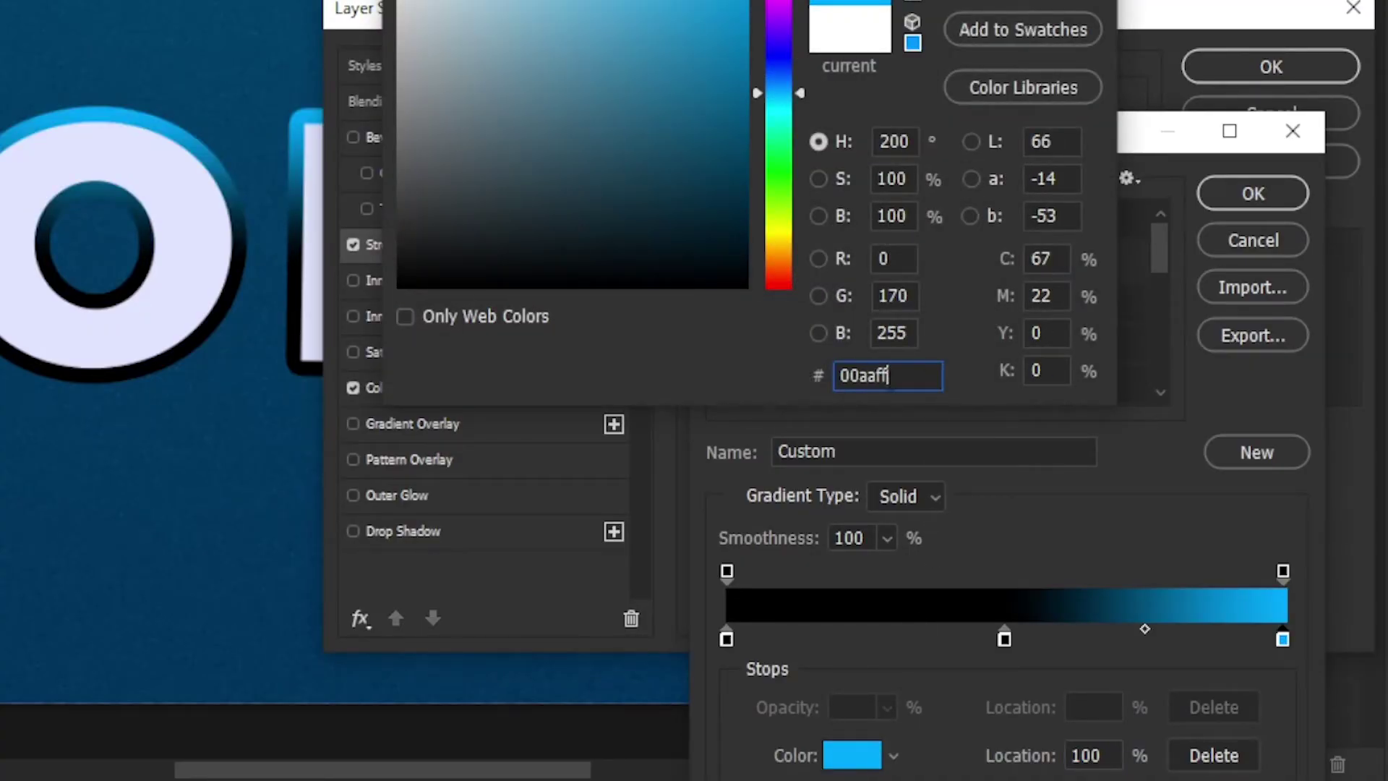
left_click_drag(889, 376, 808, 378)
key("ctrl+c")
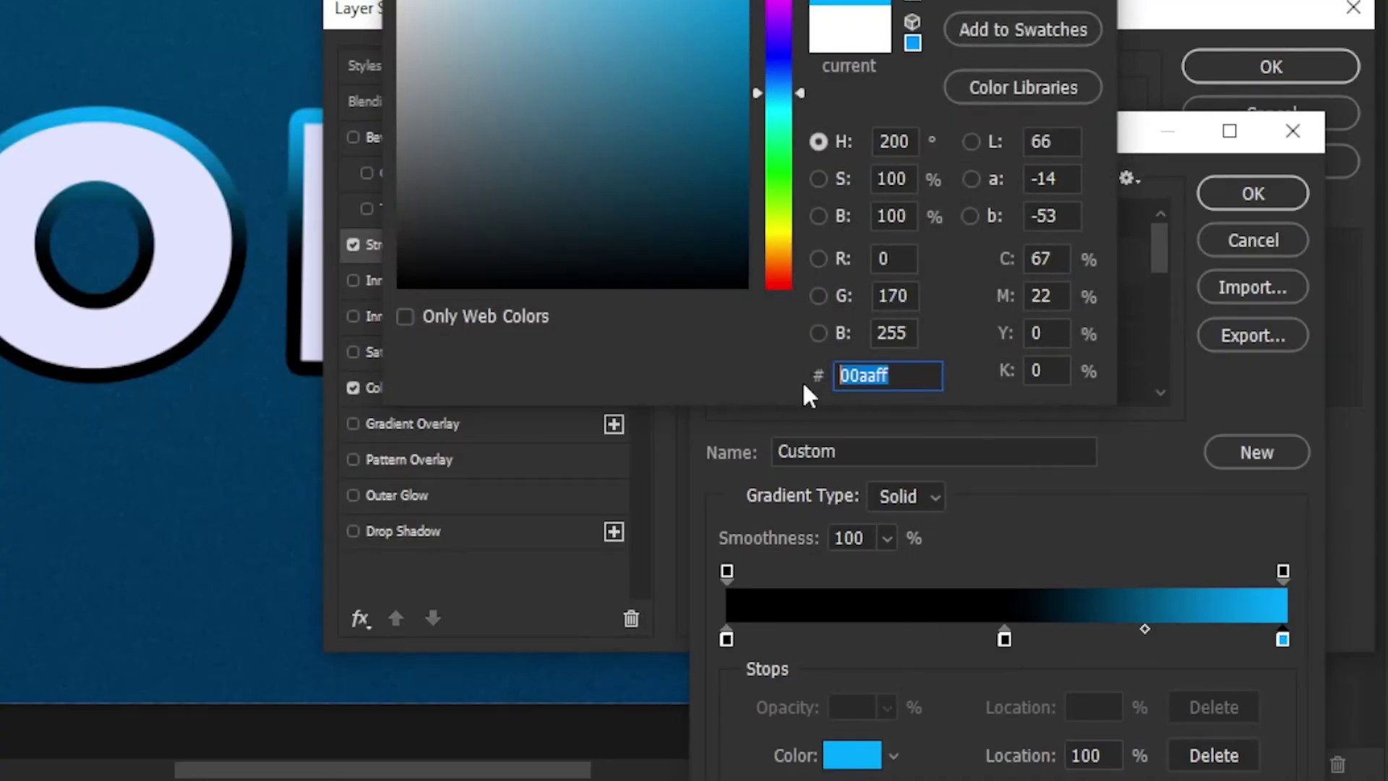
key("Return")
Color the left stop 00aaff and the middle stop 0088cc, then accept the gradient
left_click(726, 638)
left_click(853, 756)
key("ctrl+v")
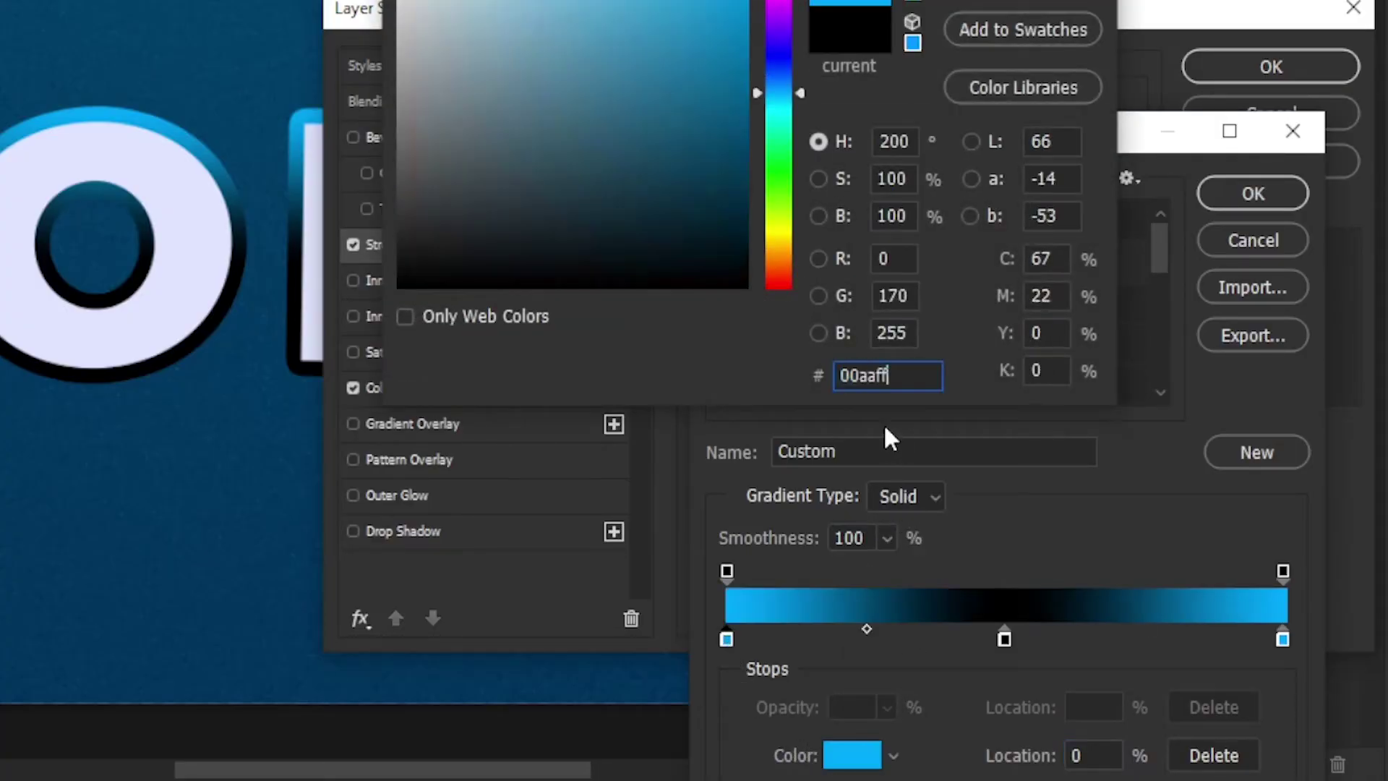
key("Return")
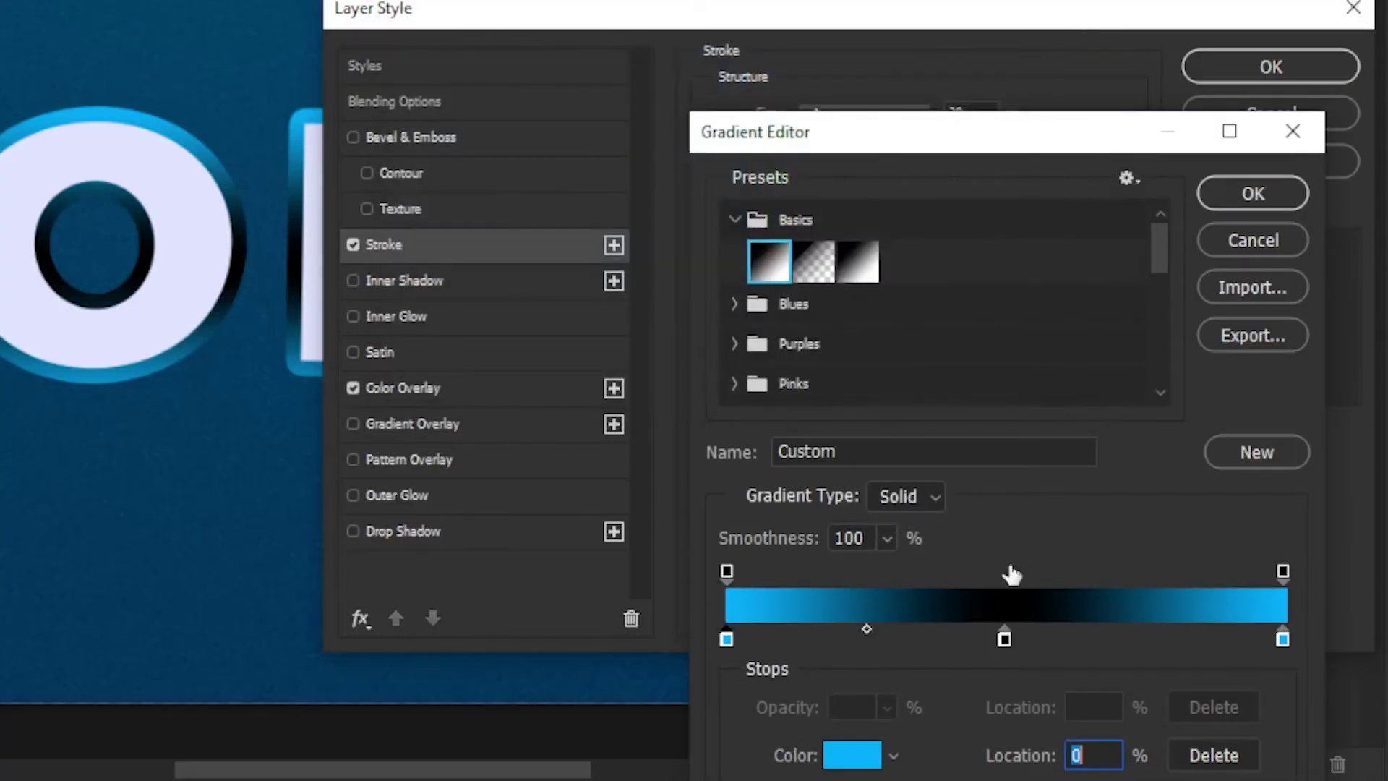
left_click(1005, 639)
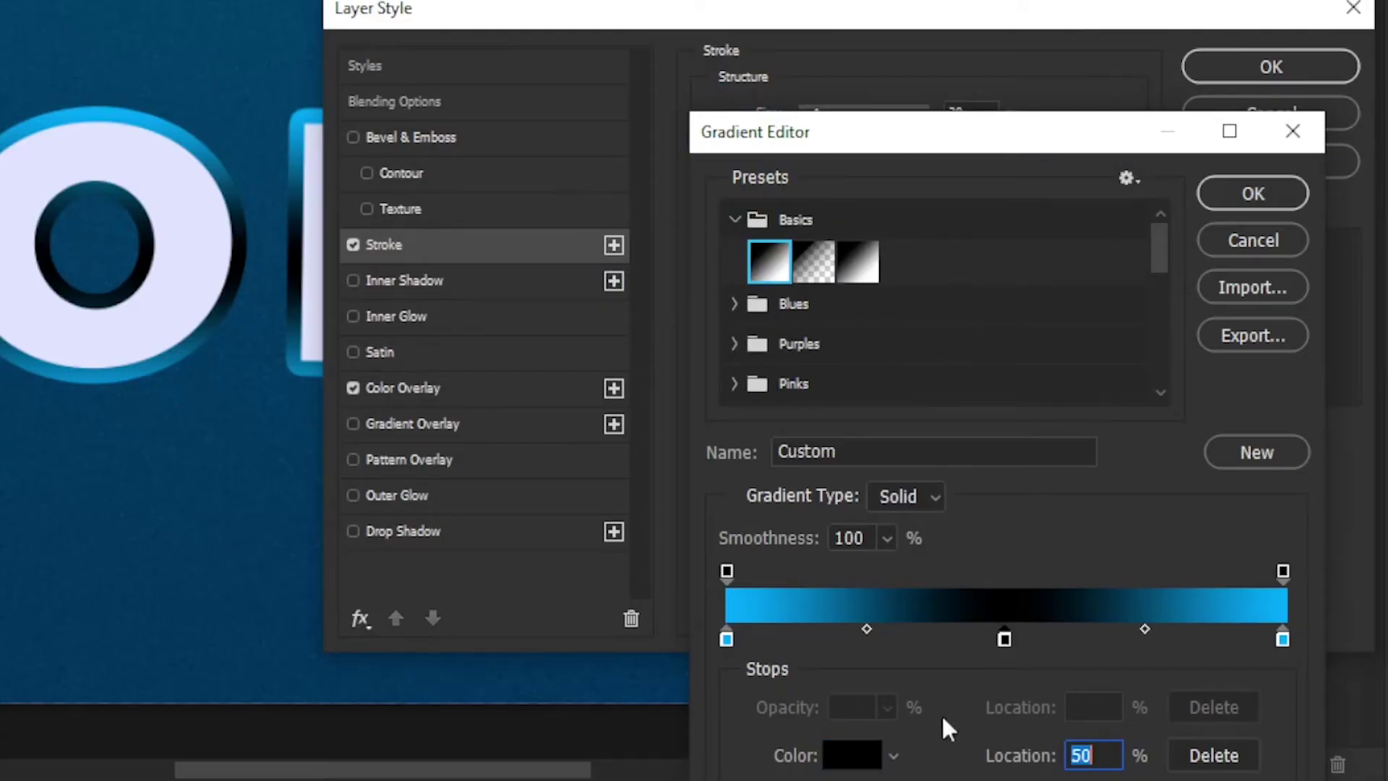
left_click(864, 760)
left_click_drag(904, 375, 837, 375)
type("0088cc")
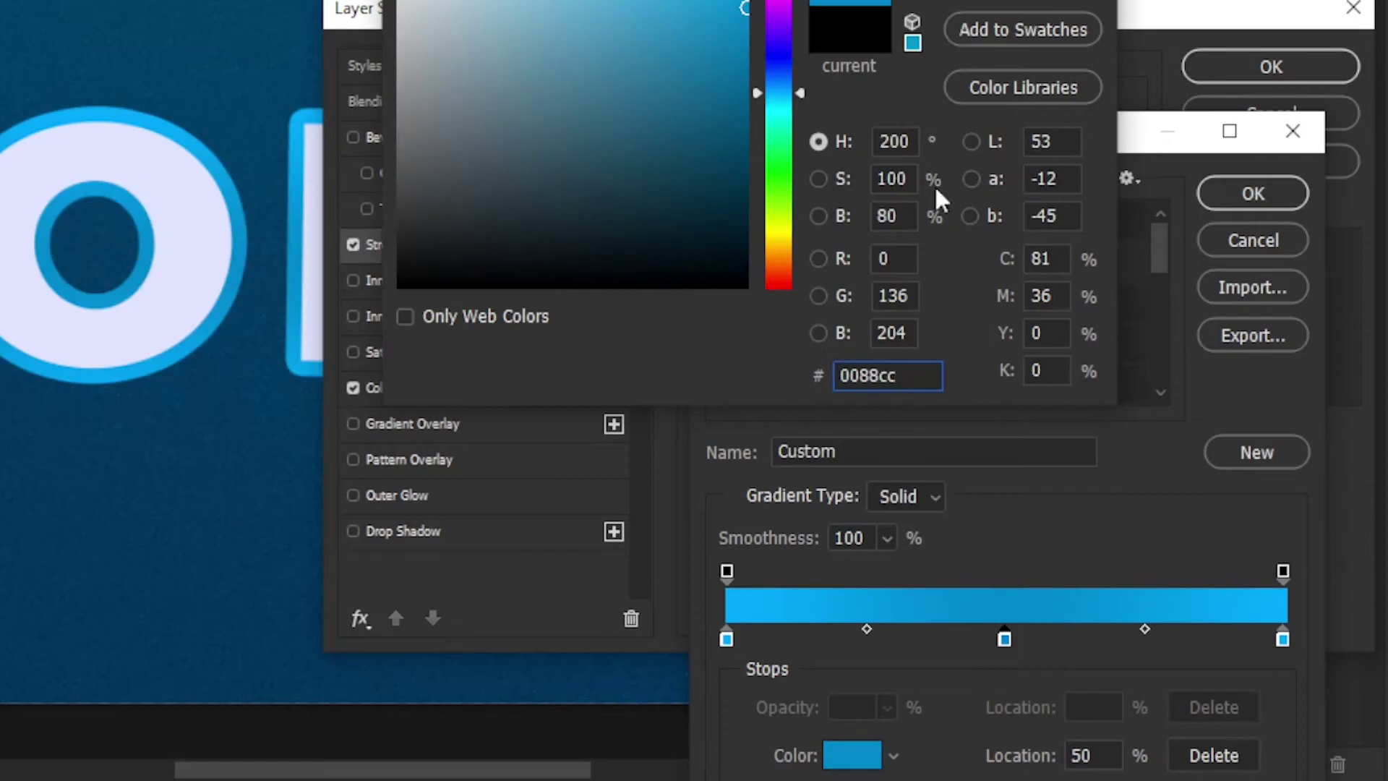
key("Return")
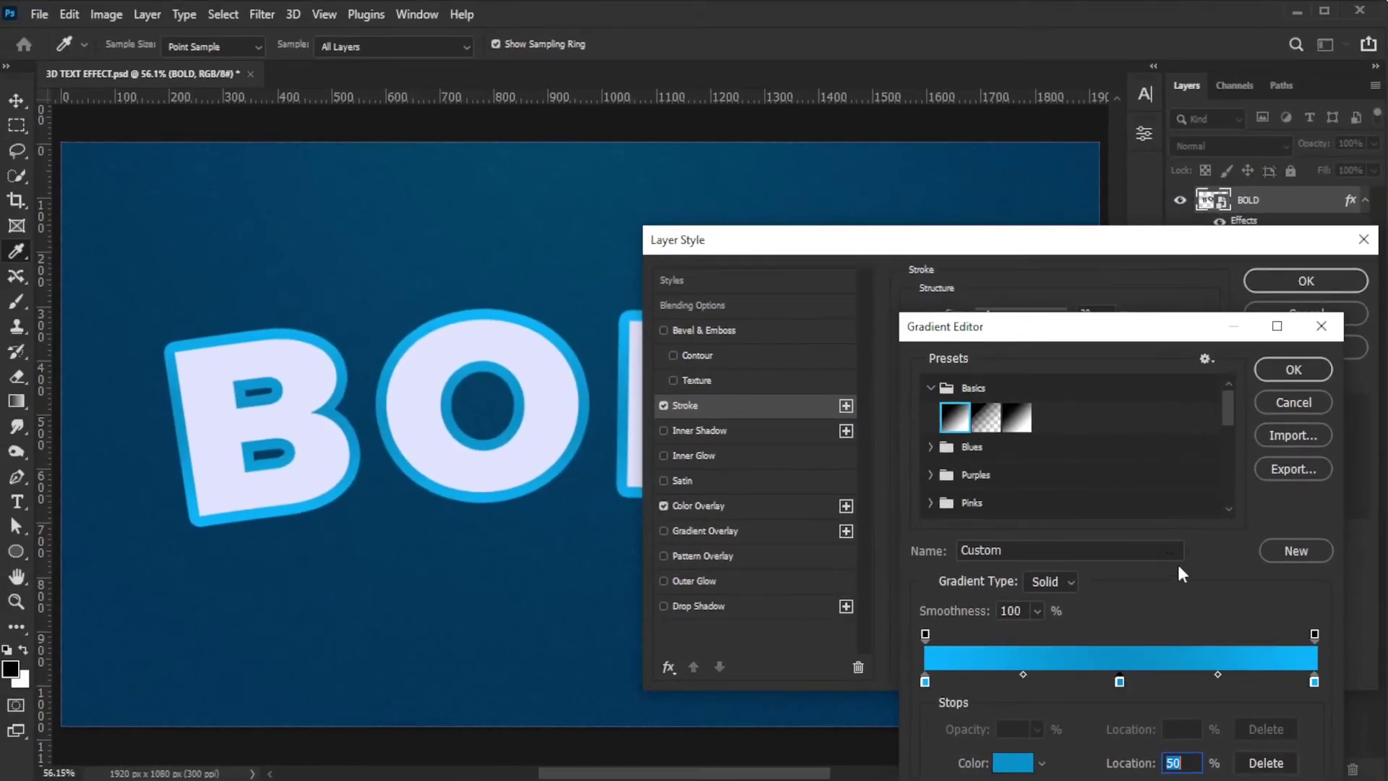
left_click(1293, 370)
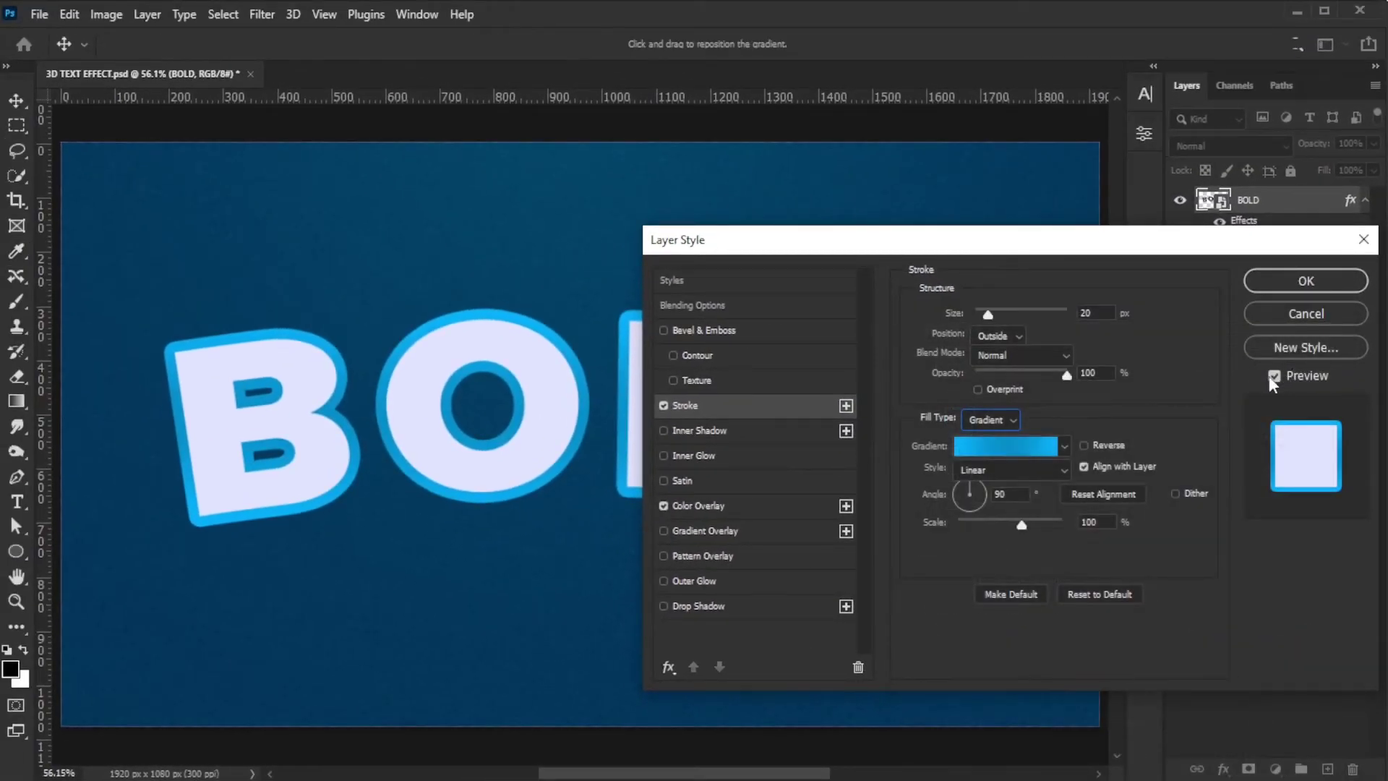
Turn on Inner Shadow with Multiply blend mode and colour 0968b7
left_click(731, 434)
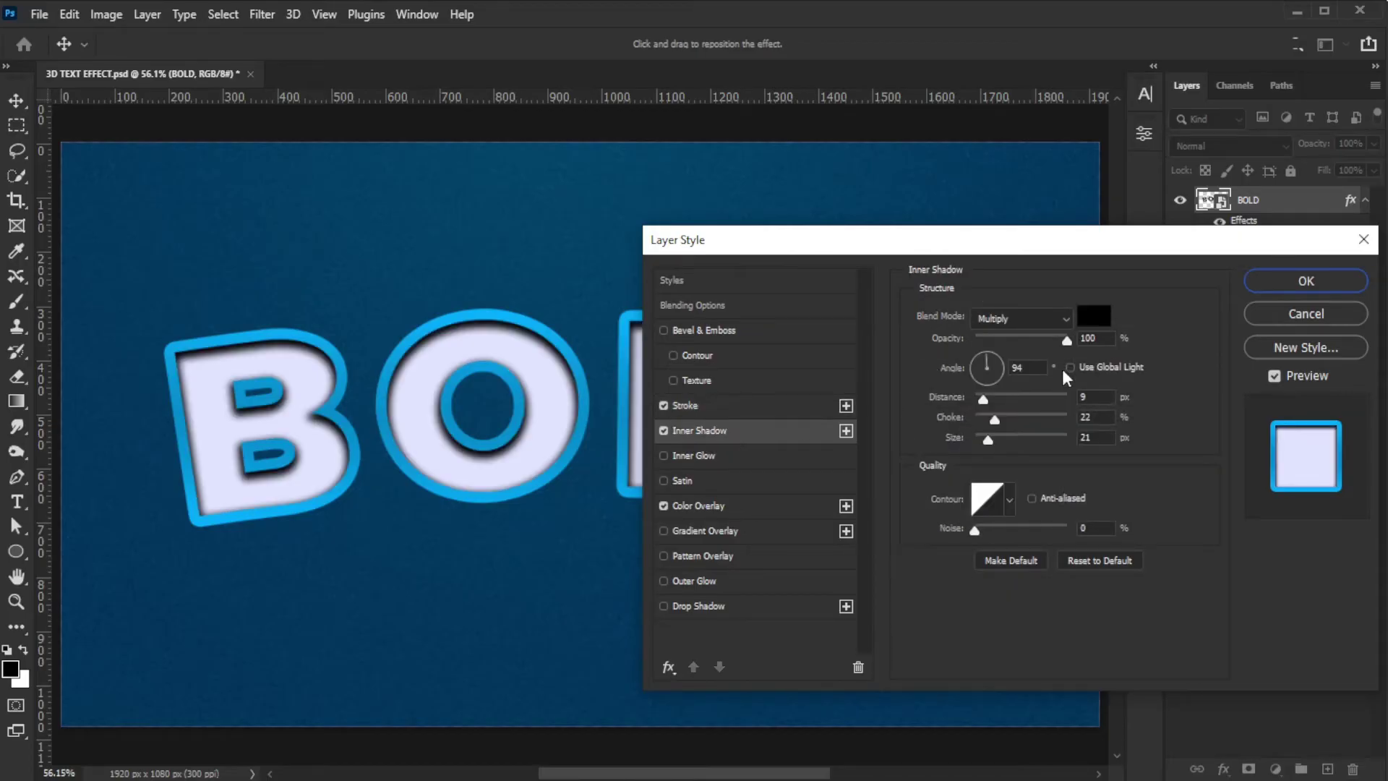
left_click(1031, 319)
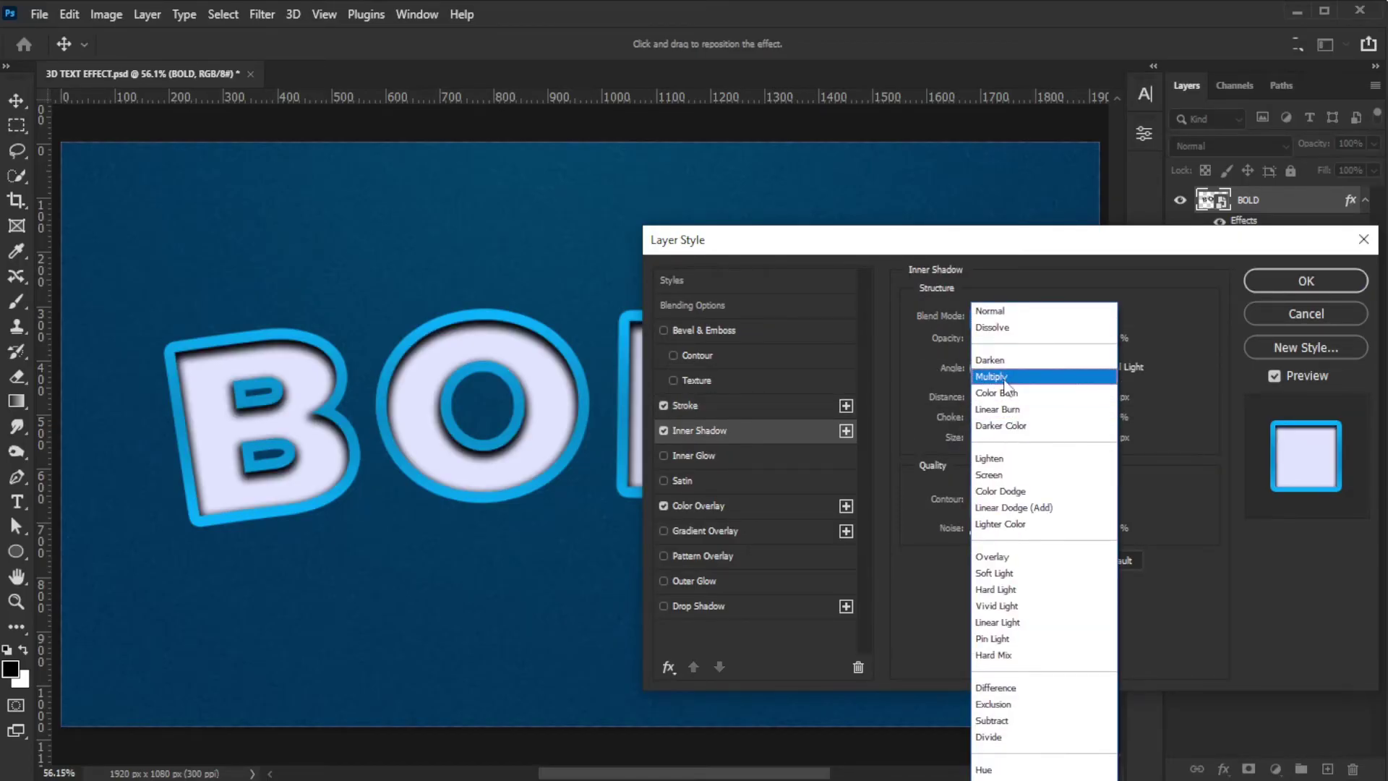
left_click(1094, 371)
left_click(1094, 316)
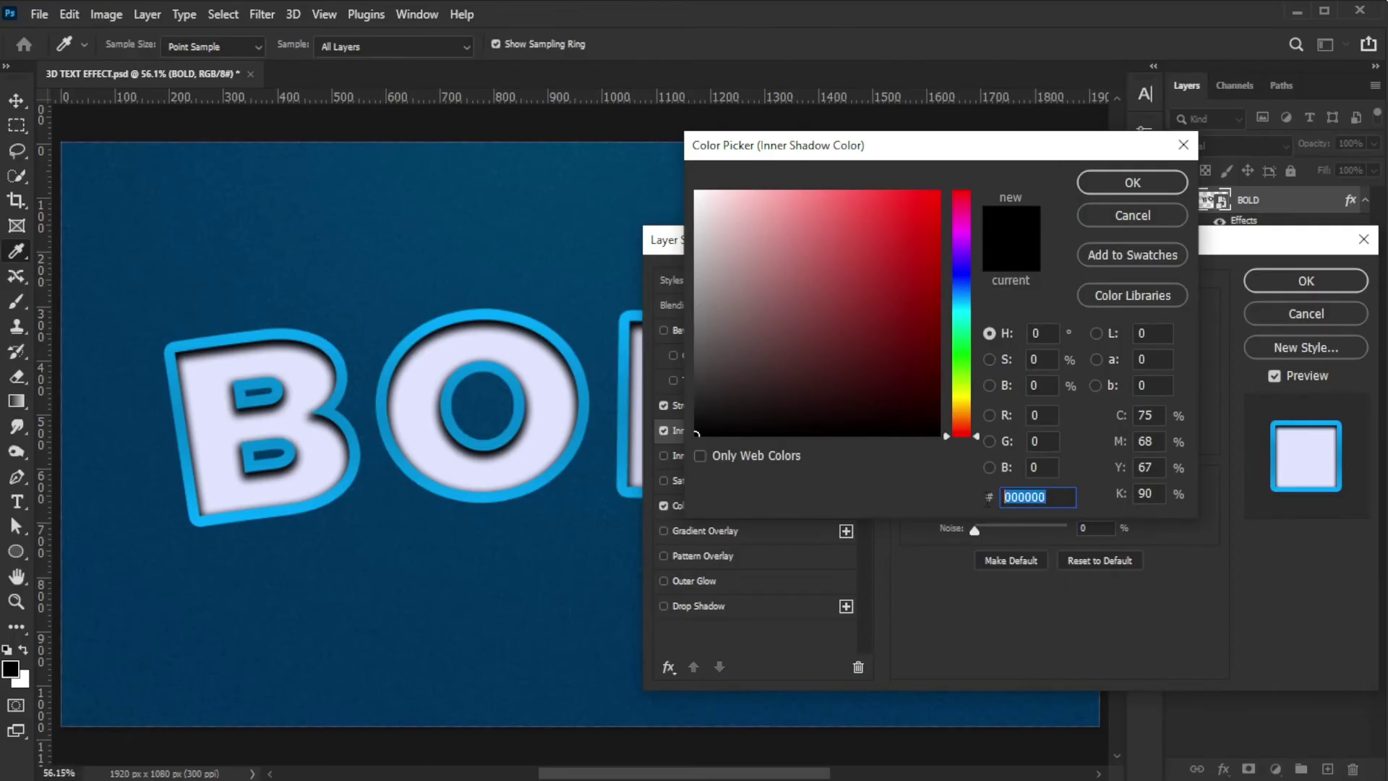
type("0968b7")
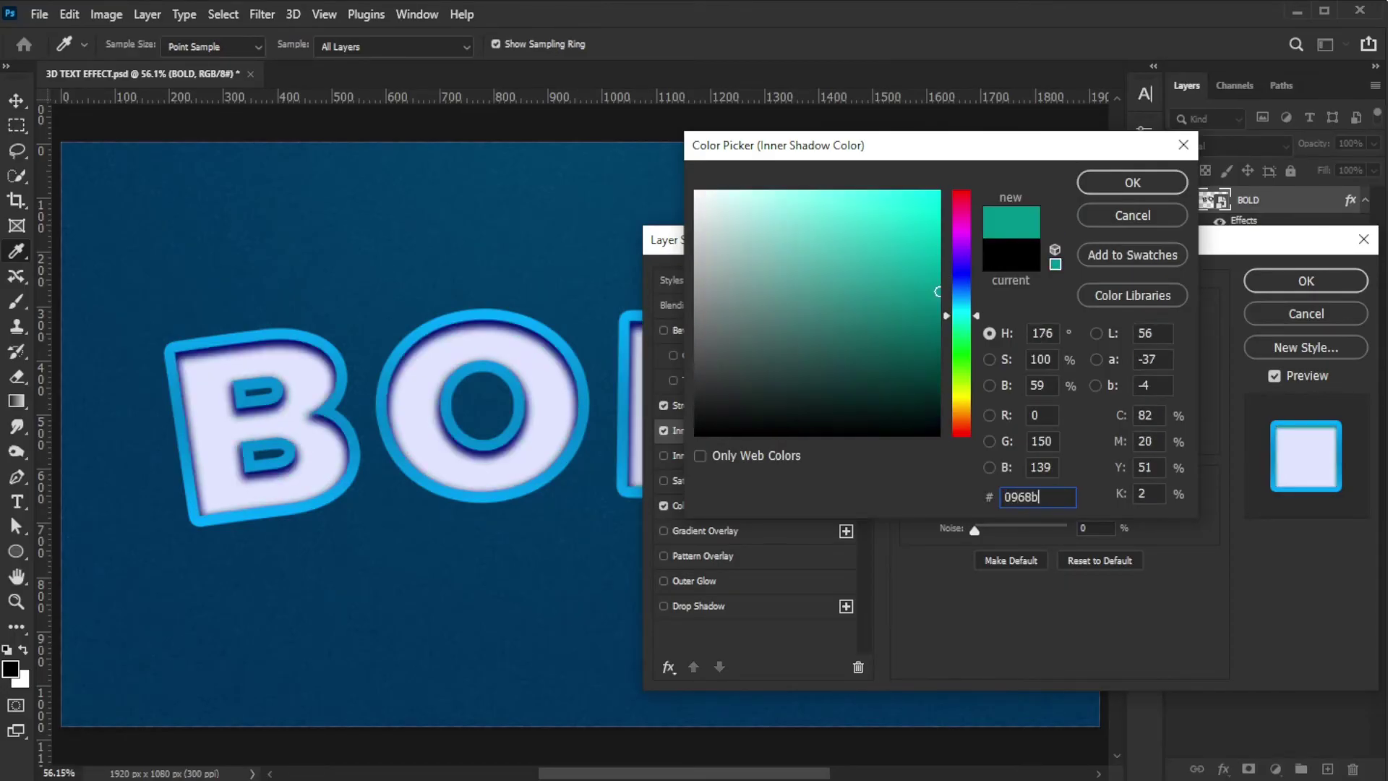
left_click(1114, 182)
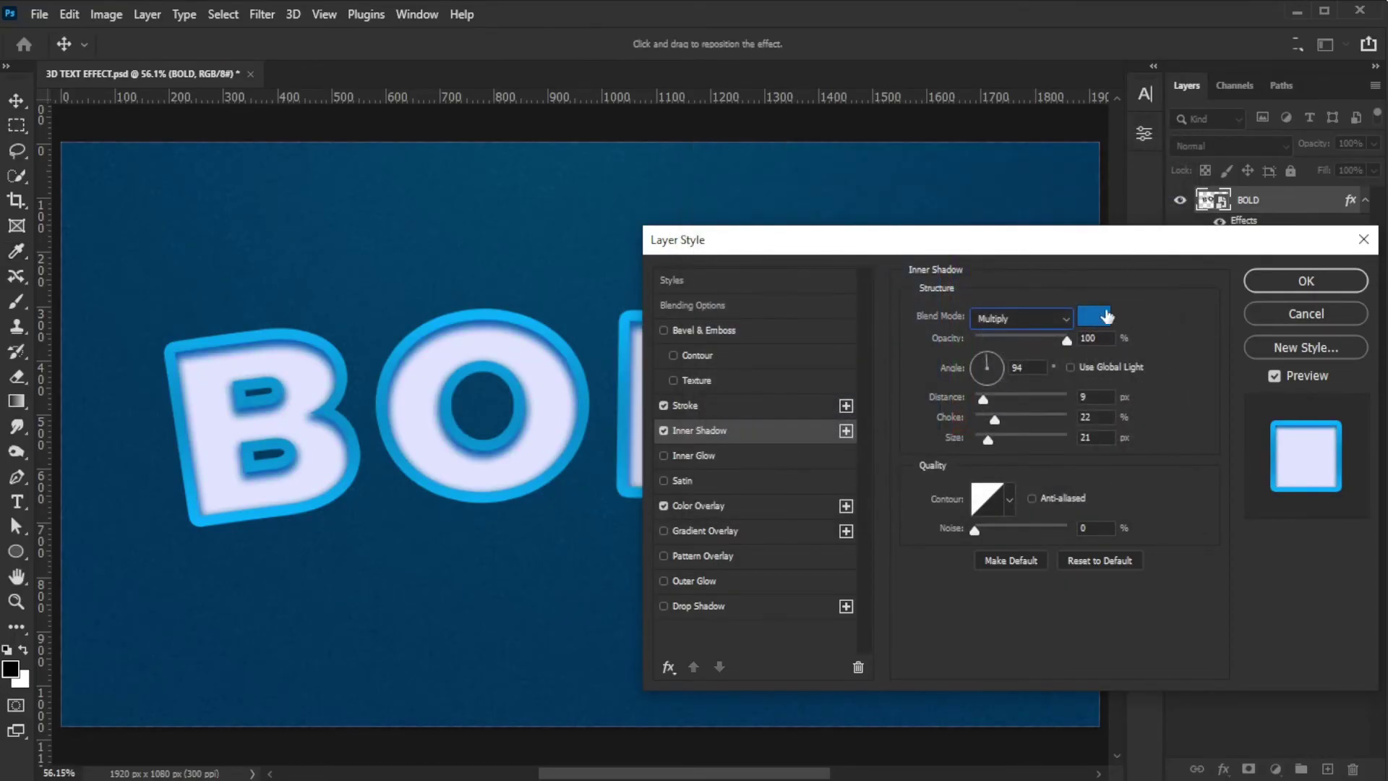
Set the inner shadow to 55% opacity, distance 10, choke 30, size 40 and −90° angle
left_click(1093, 339)
type("55")
key("Tab")
key("Tab")
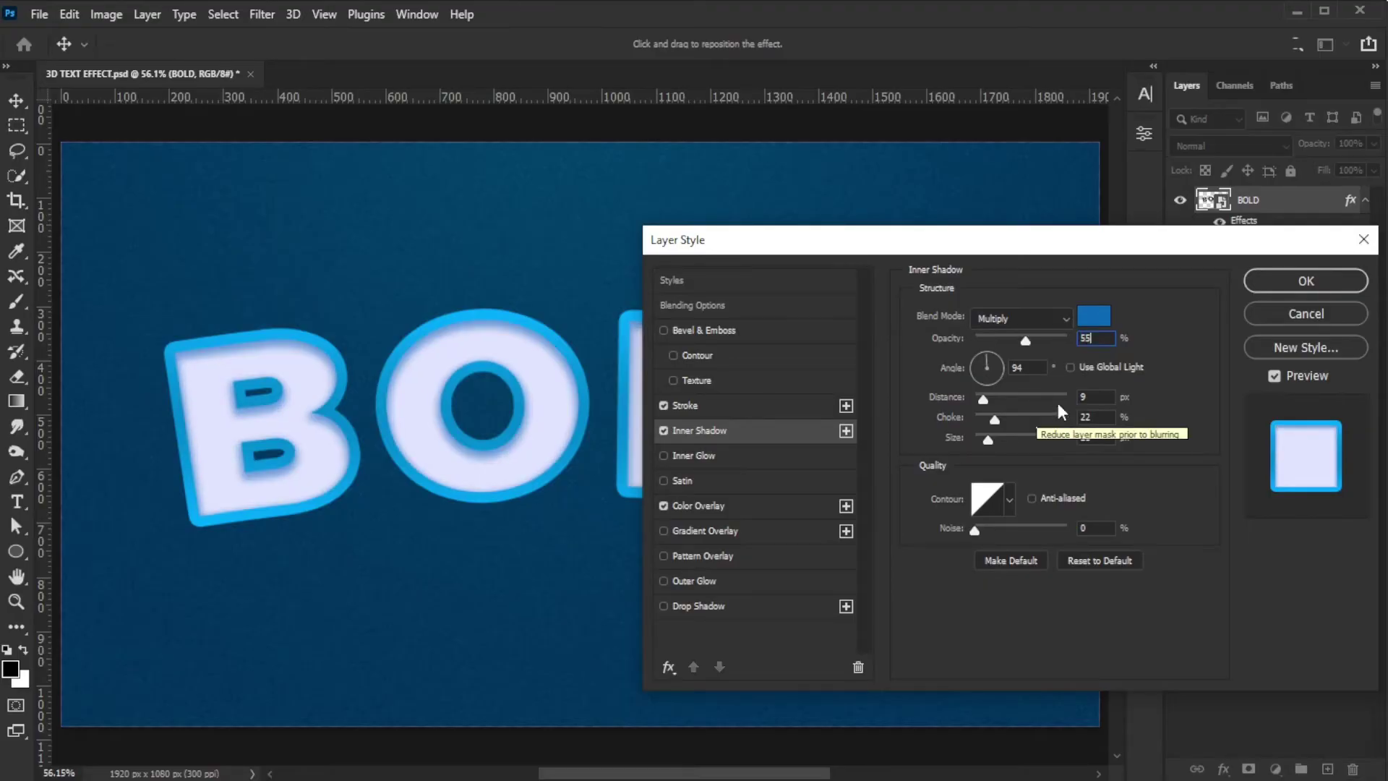
type("10")
key("Tab")
type("30")
type("40")
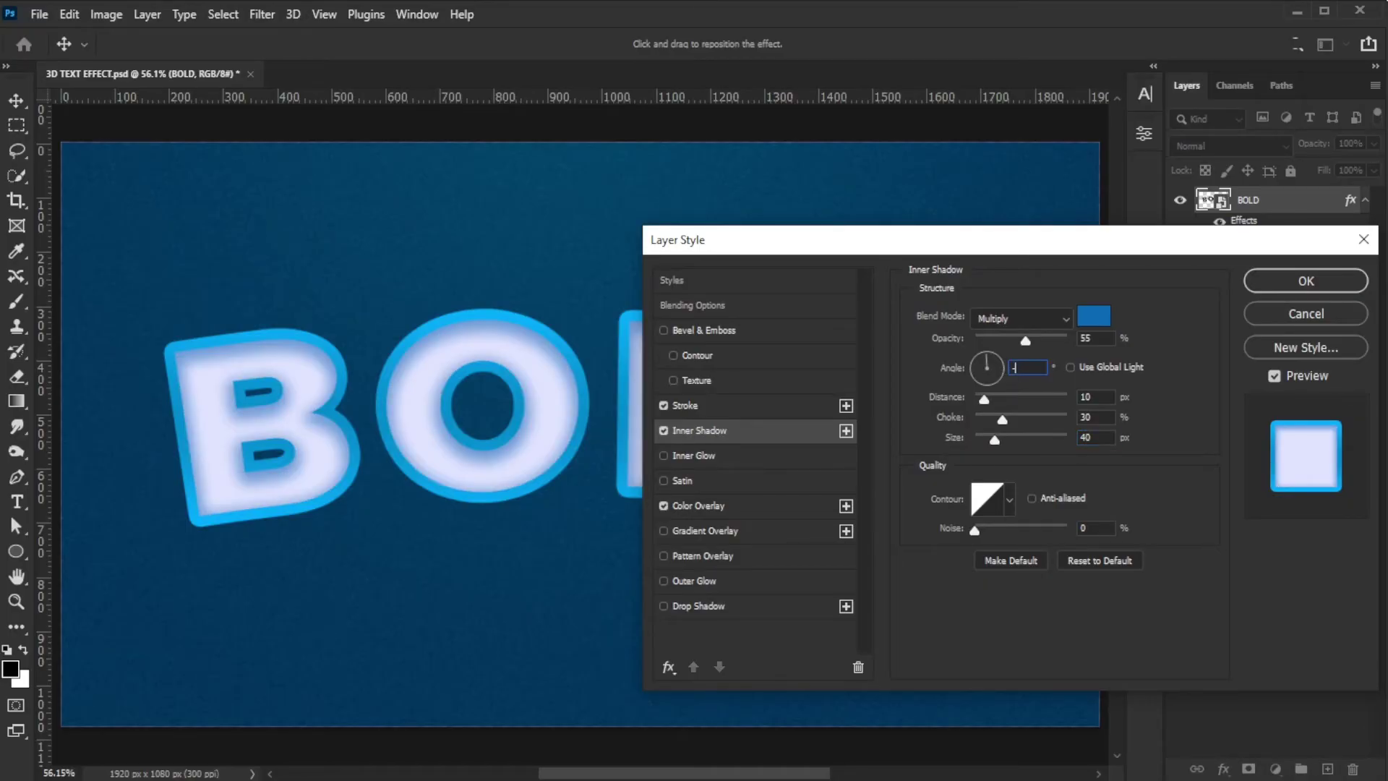
type("-90")
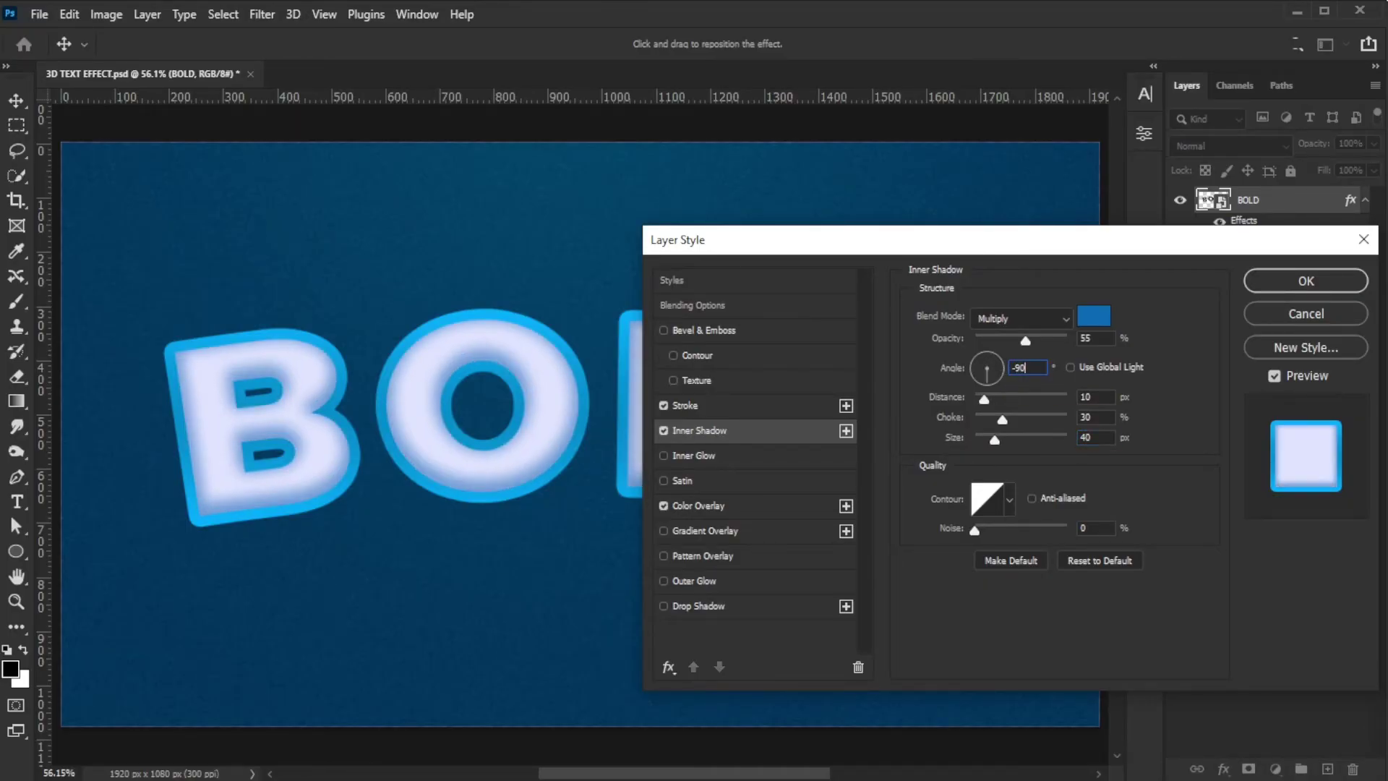
Enable a Smooth Stroke Emboss bevel: depth 385, size 10, soften 3, angle 80, altitude 60
left_click(724, 331)
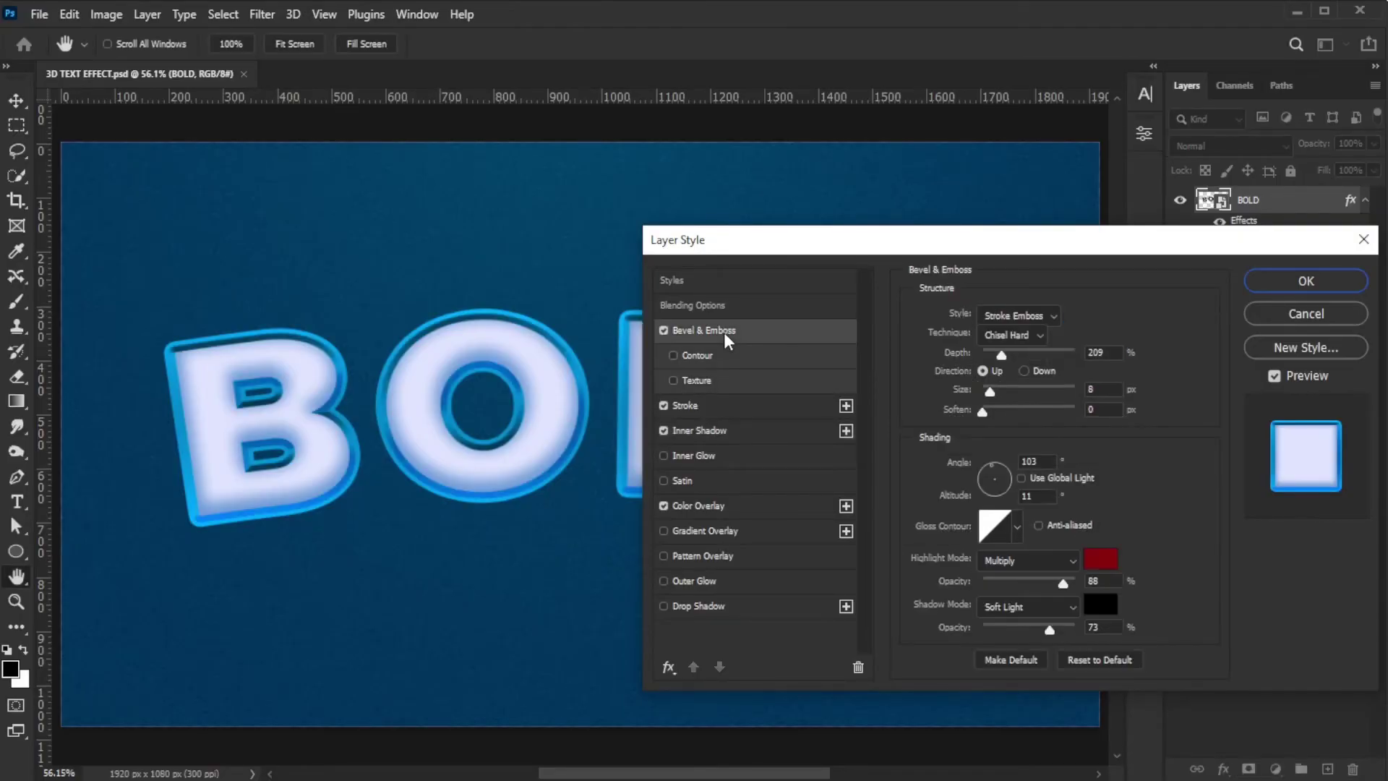
left_click(1027, 320)
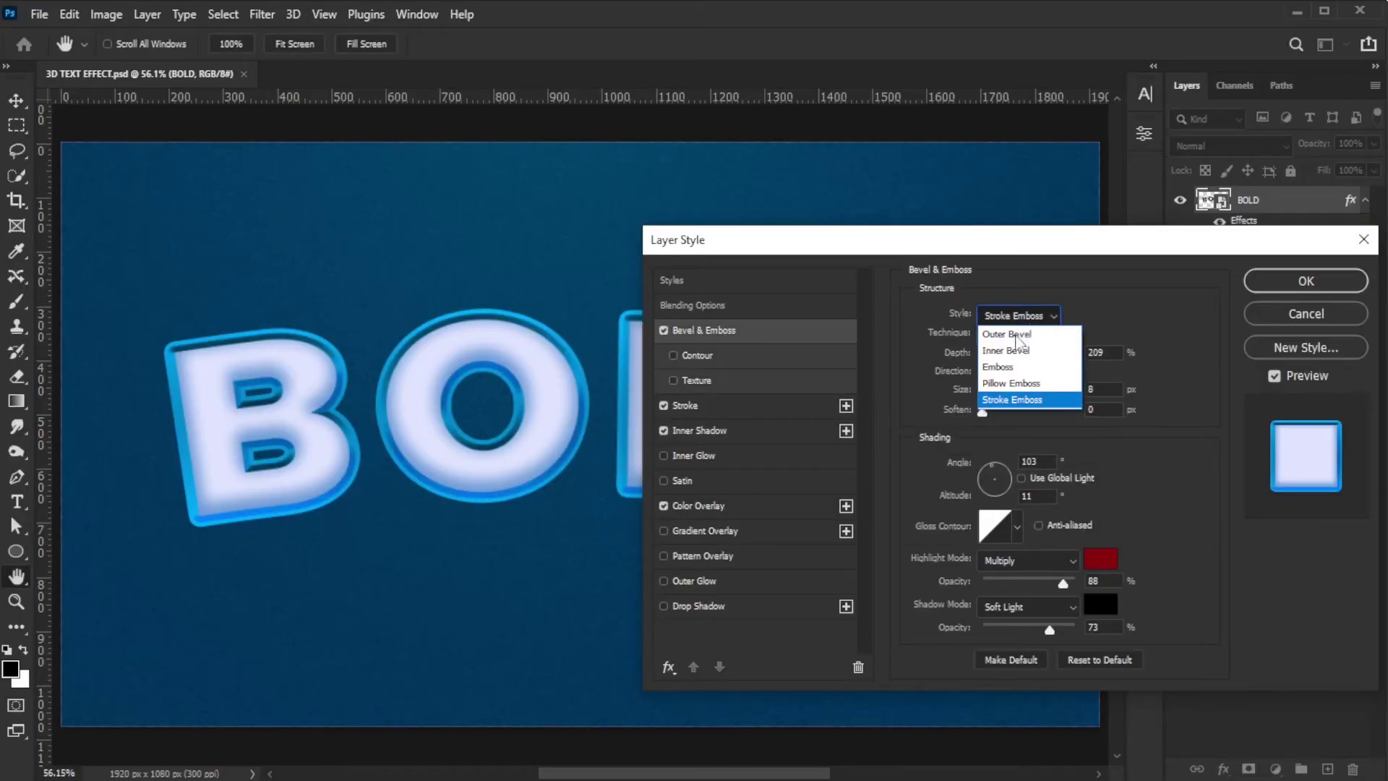
left_click(1020, 397)
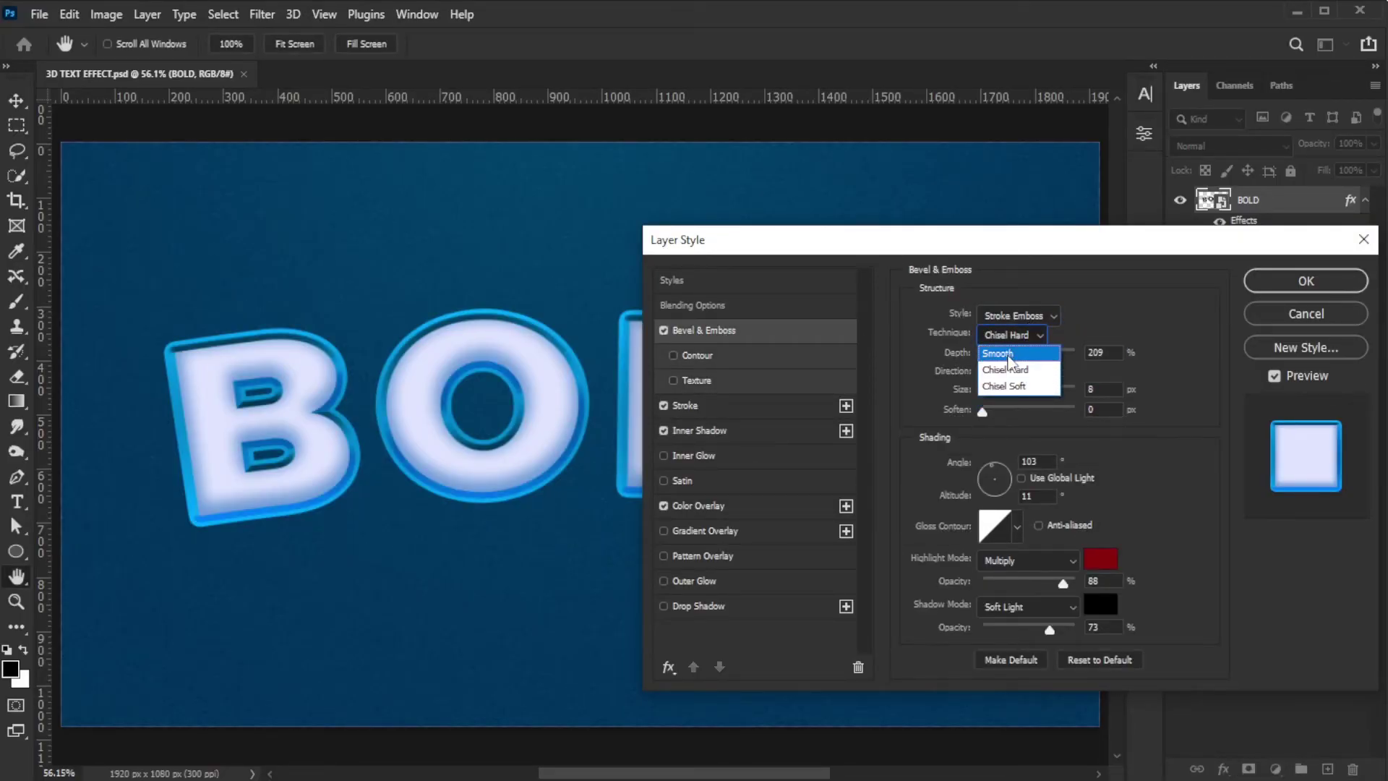
left_click(1015, 352)
double_click(1099, 353)
type("385")
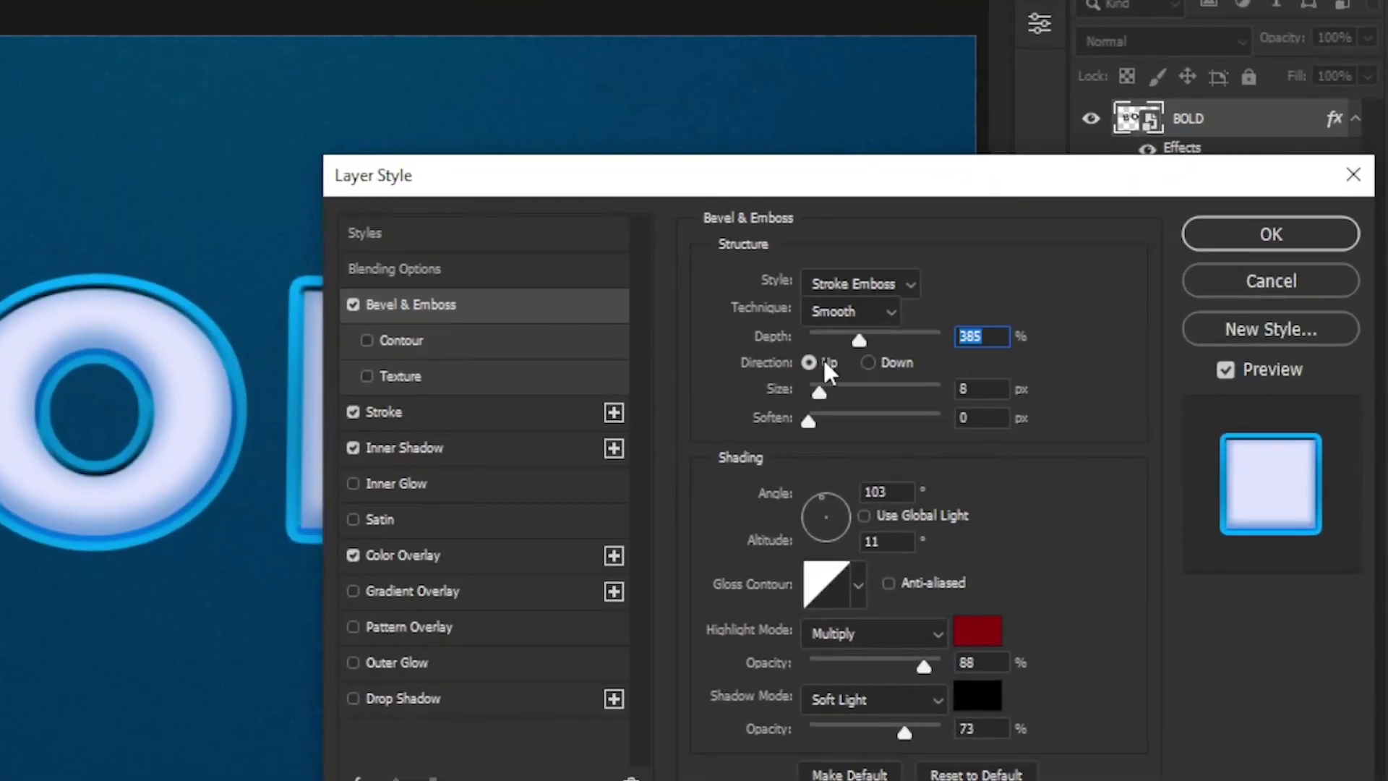
key("Tab")
key("Tab")
type("10")
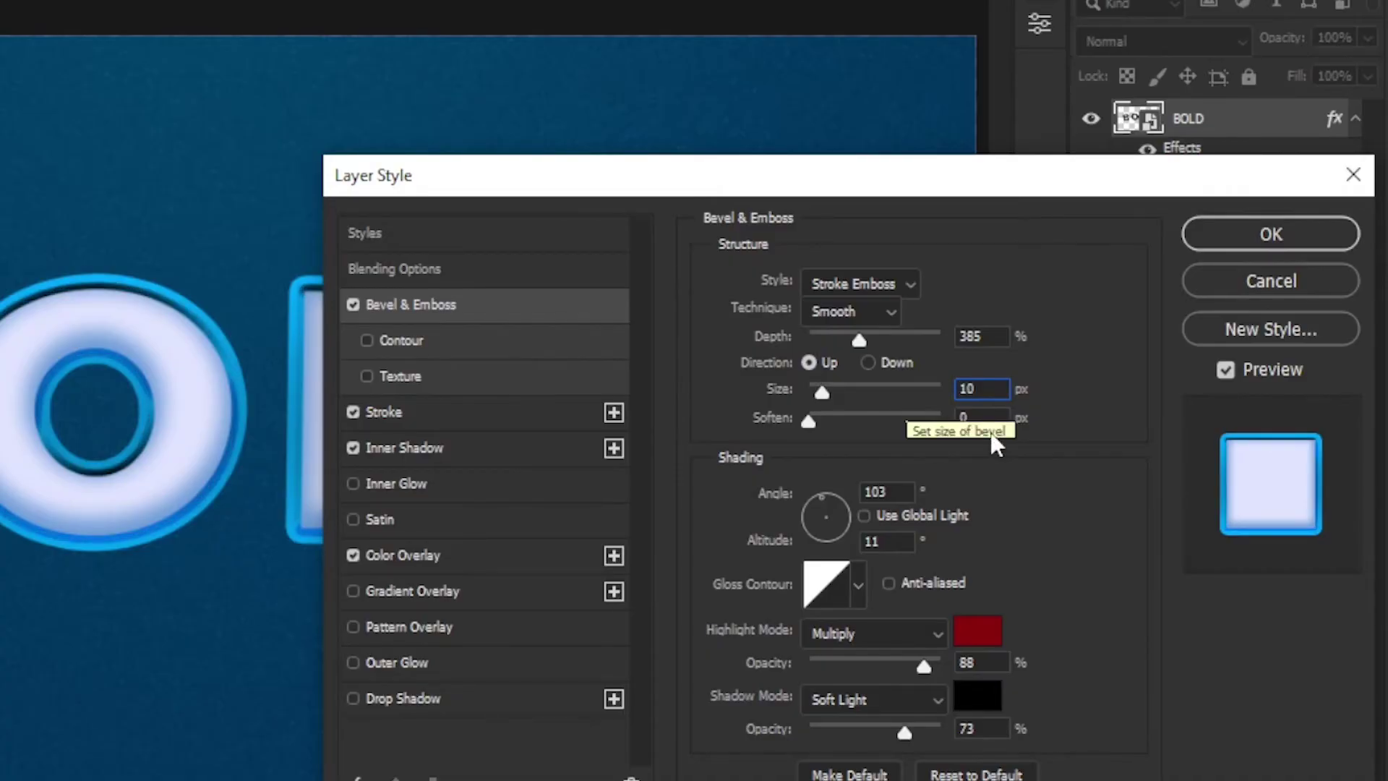
key("Tab")
type("3")
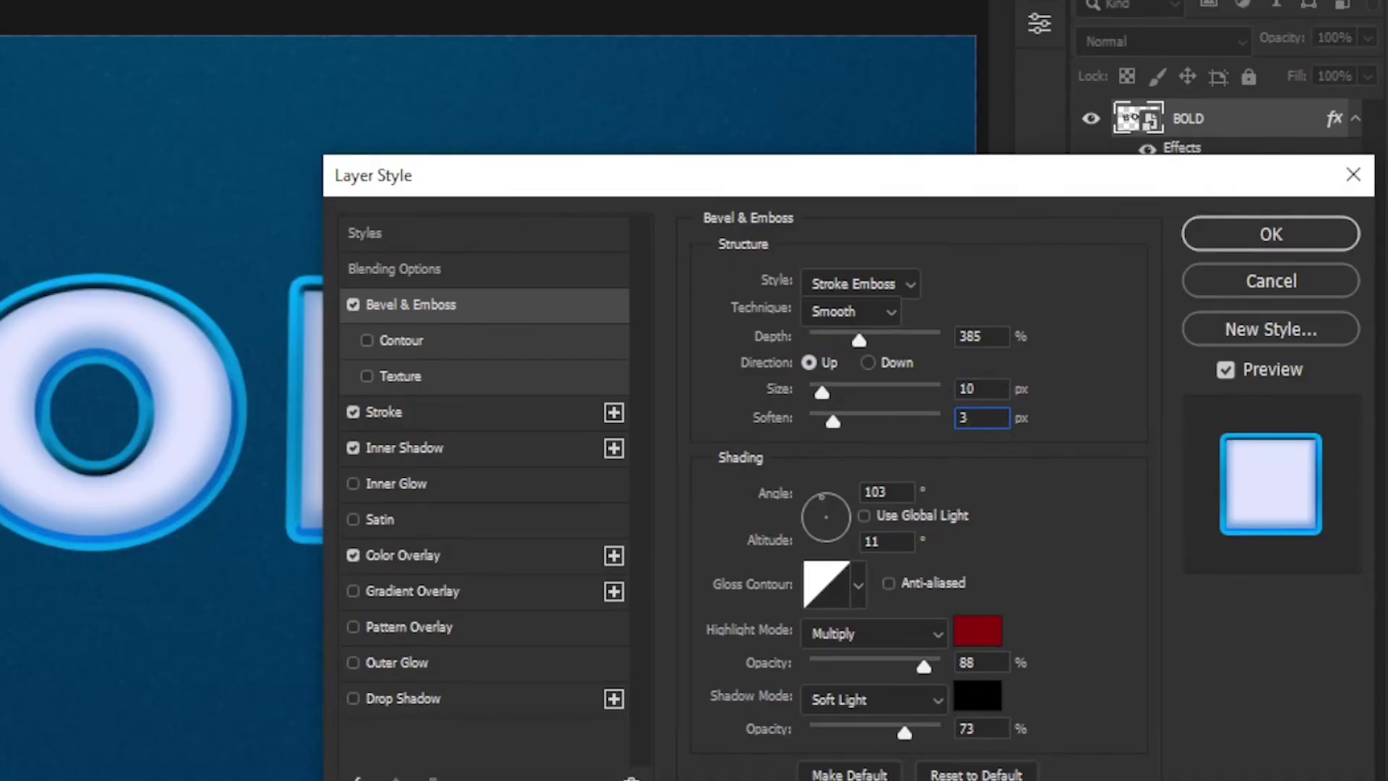
key("Tab")
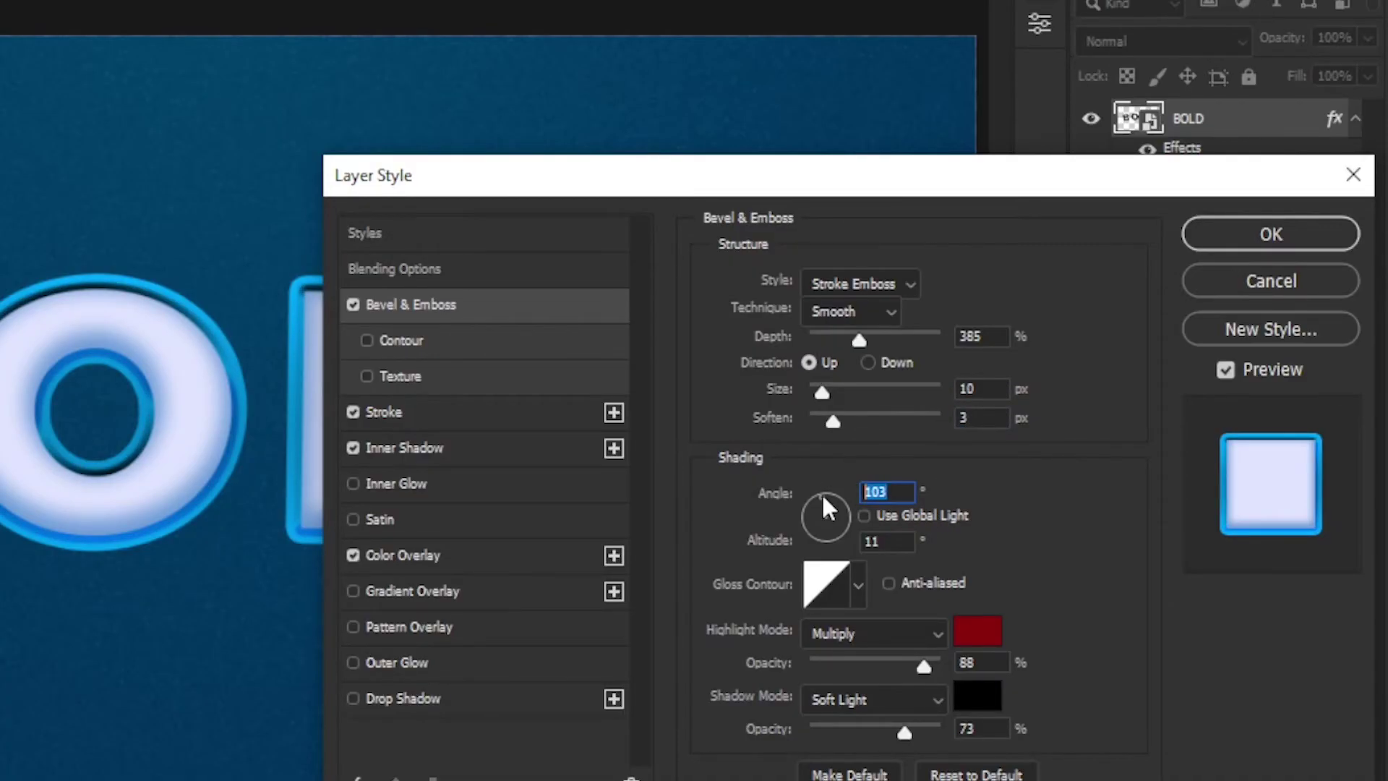
type("80")
key("Tab")
type("60")
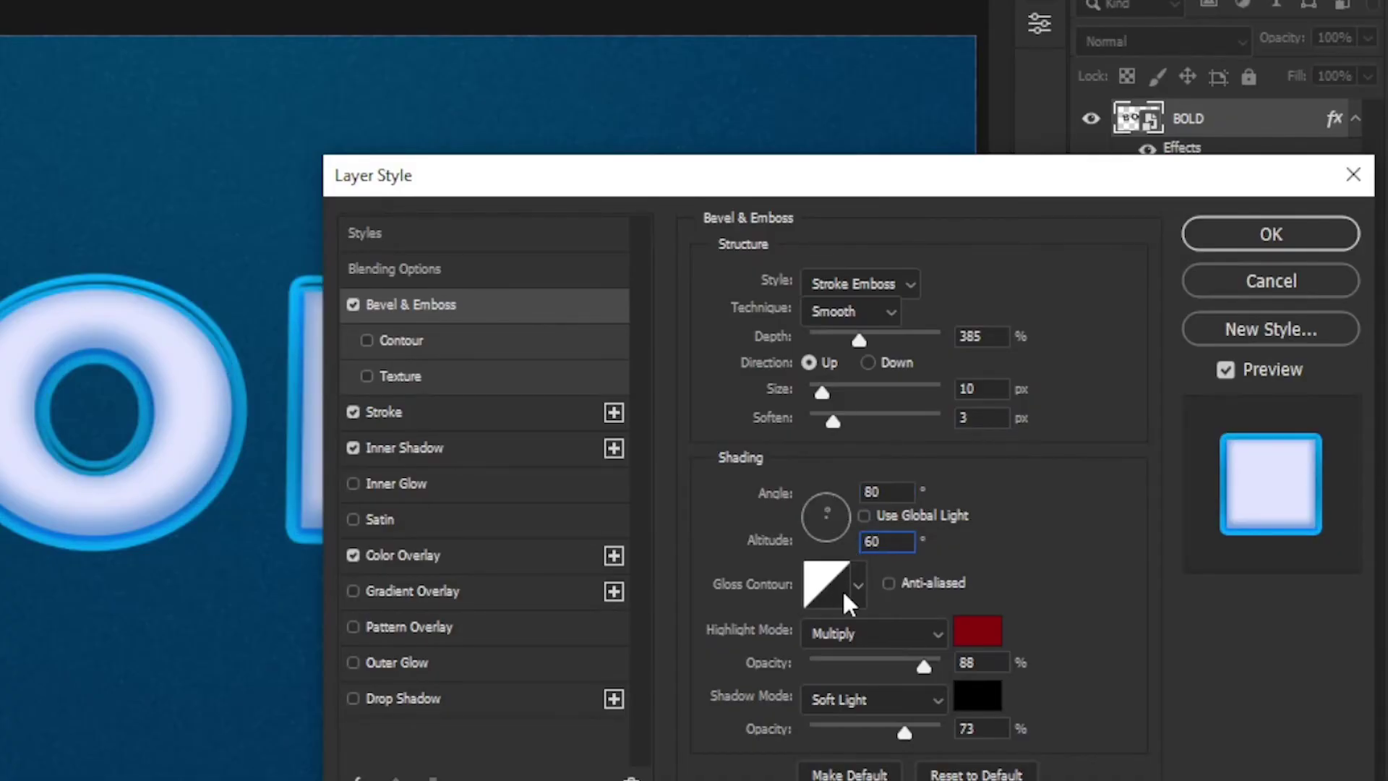
Use the Cone gloss contour with white Linear Dodge (Add) highlights at 100% opacity
left_click(858, 586)
left_click(736, 651)
left_click(1056, 629)
left_click(978, 631)
type("ffffff")
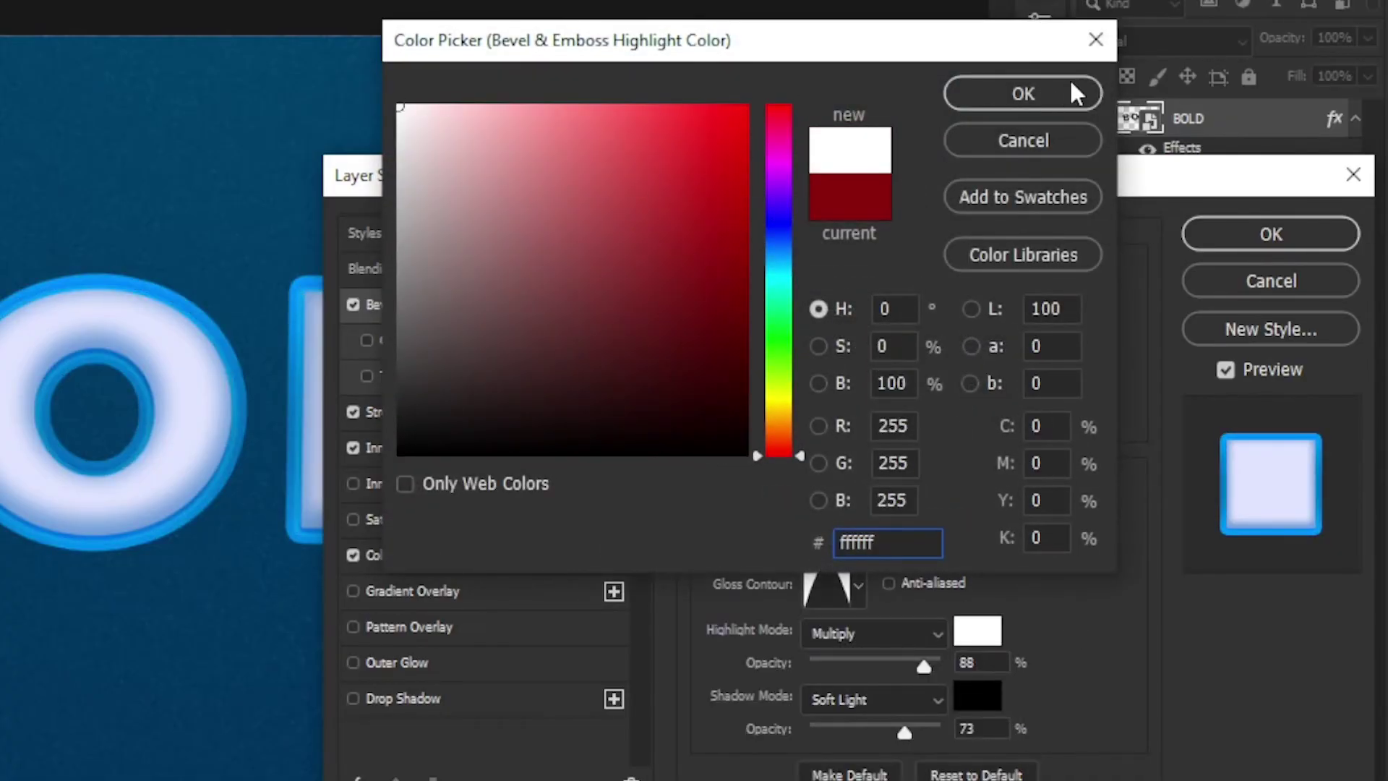
left_click(1066, 93)
left_click(933, 635)
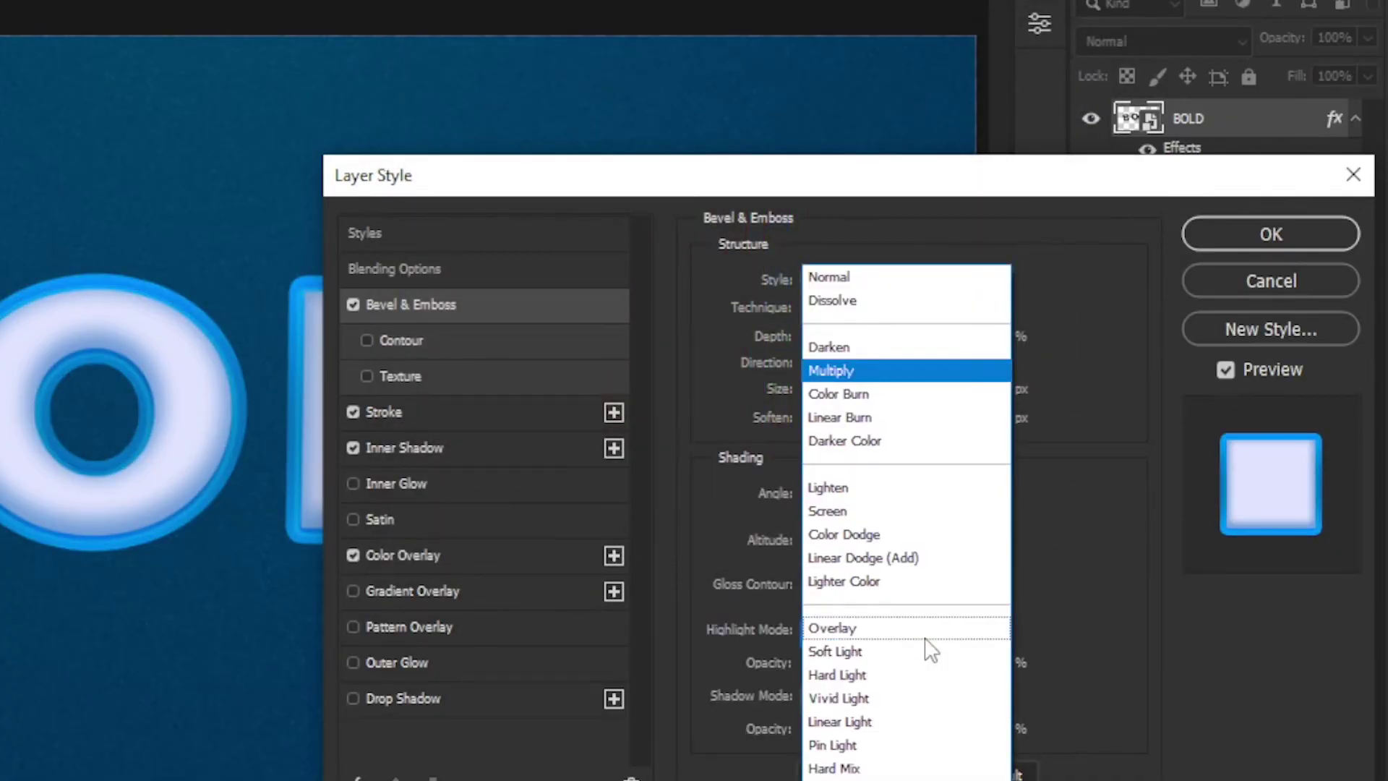
left_click(920, 562)
left_click(961, 662)
type("100")
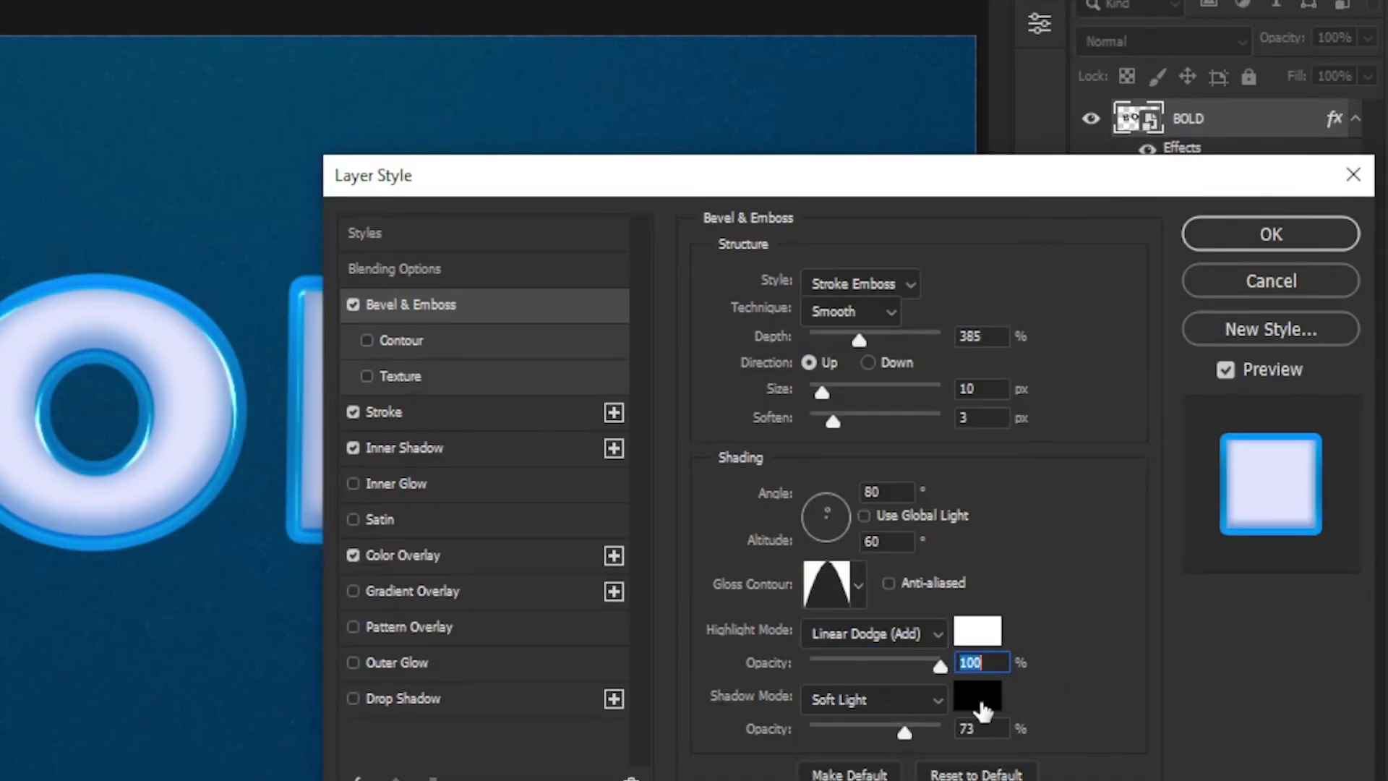
Make the bevel shadows pure black (000000) in Multiply mode
left_click(977, 695)
type("000000")
left_click(1045, 102)
left_click(913, 699)
left_click(891, 376)
key("Tab")
Finish with 60% shadow opacity, apply the style, and rename the text layer Main FX
type("60")
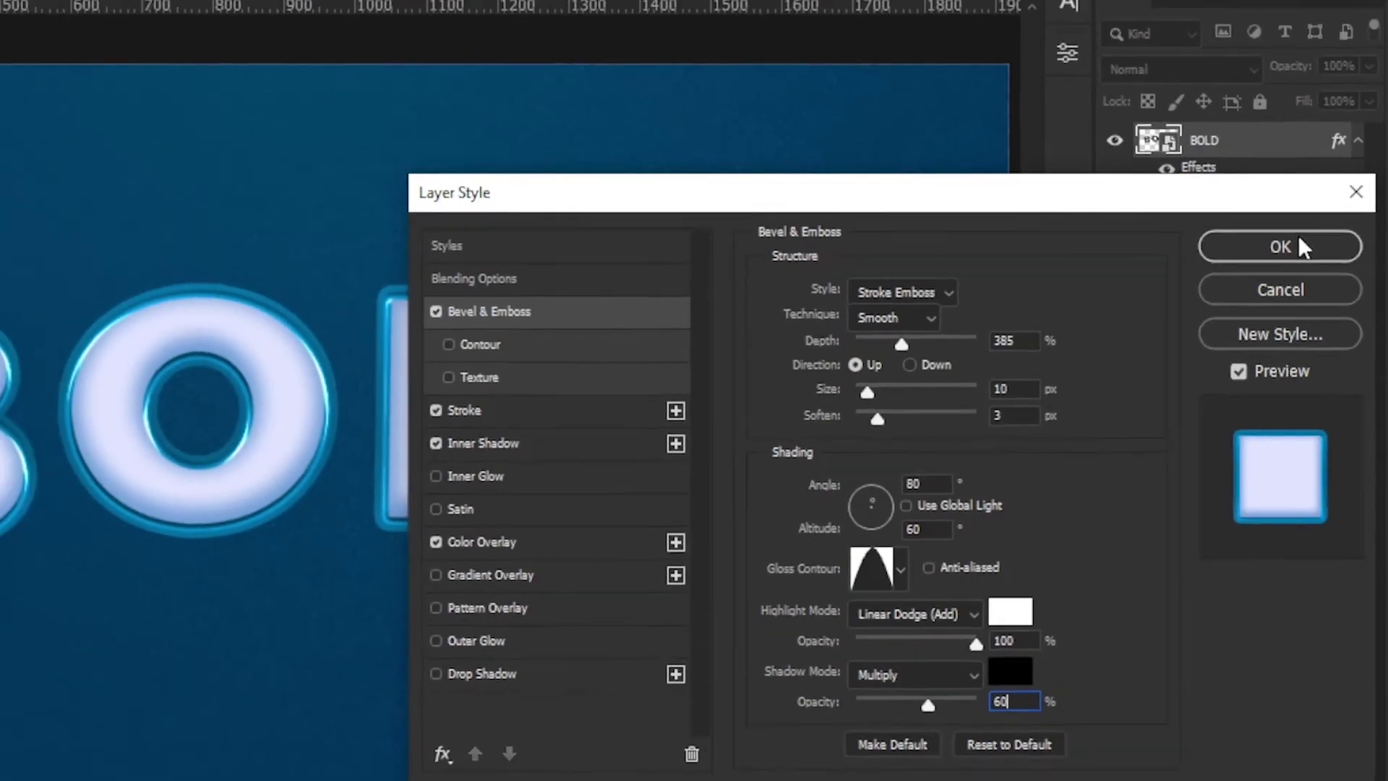
left_click(1298, 235)
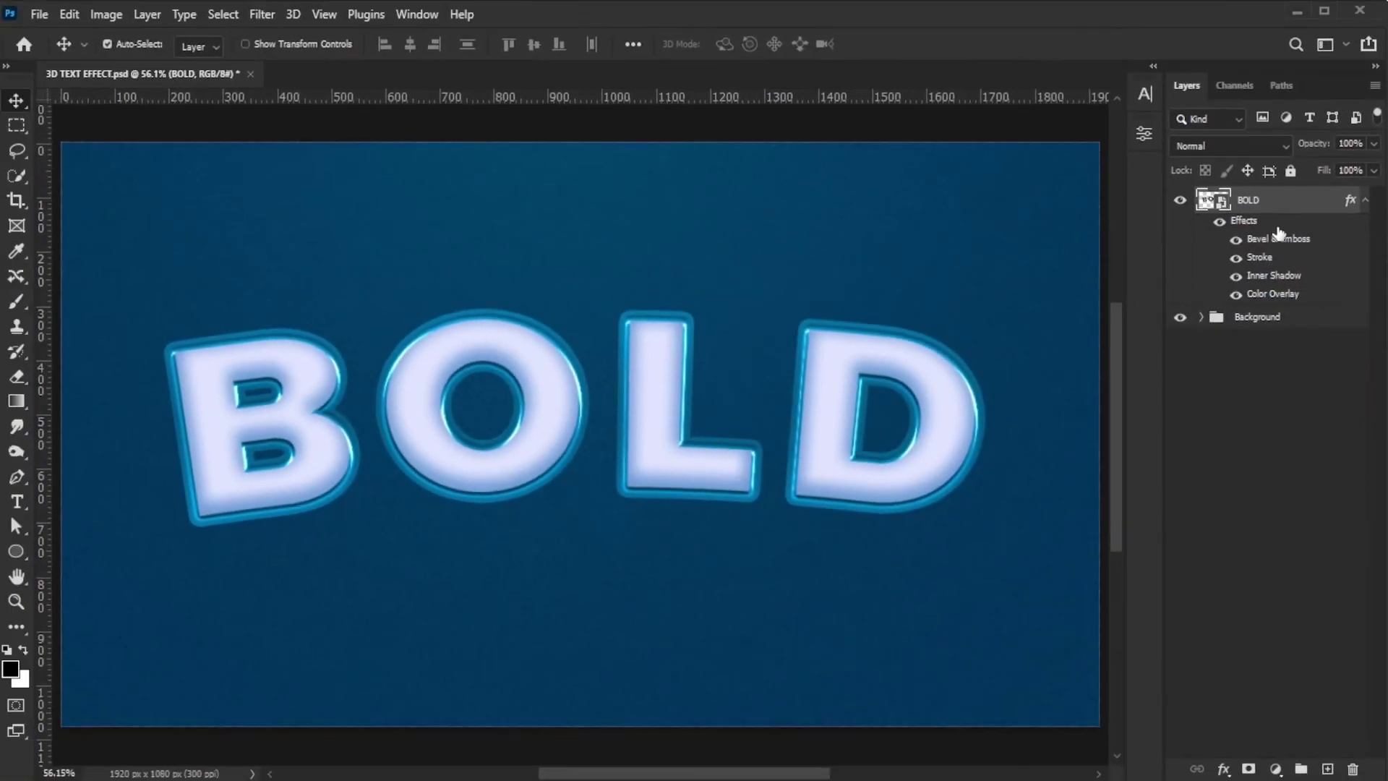
double_click(1188, 118)
type("Main FX")
key("Return")
Duplicate Main FX and name the copy Text Gloss FX
key("ctrl")
key("ctrl+j")
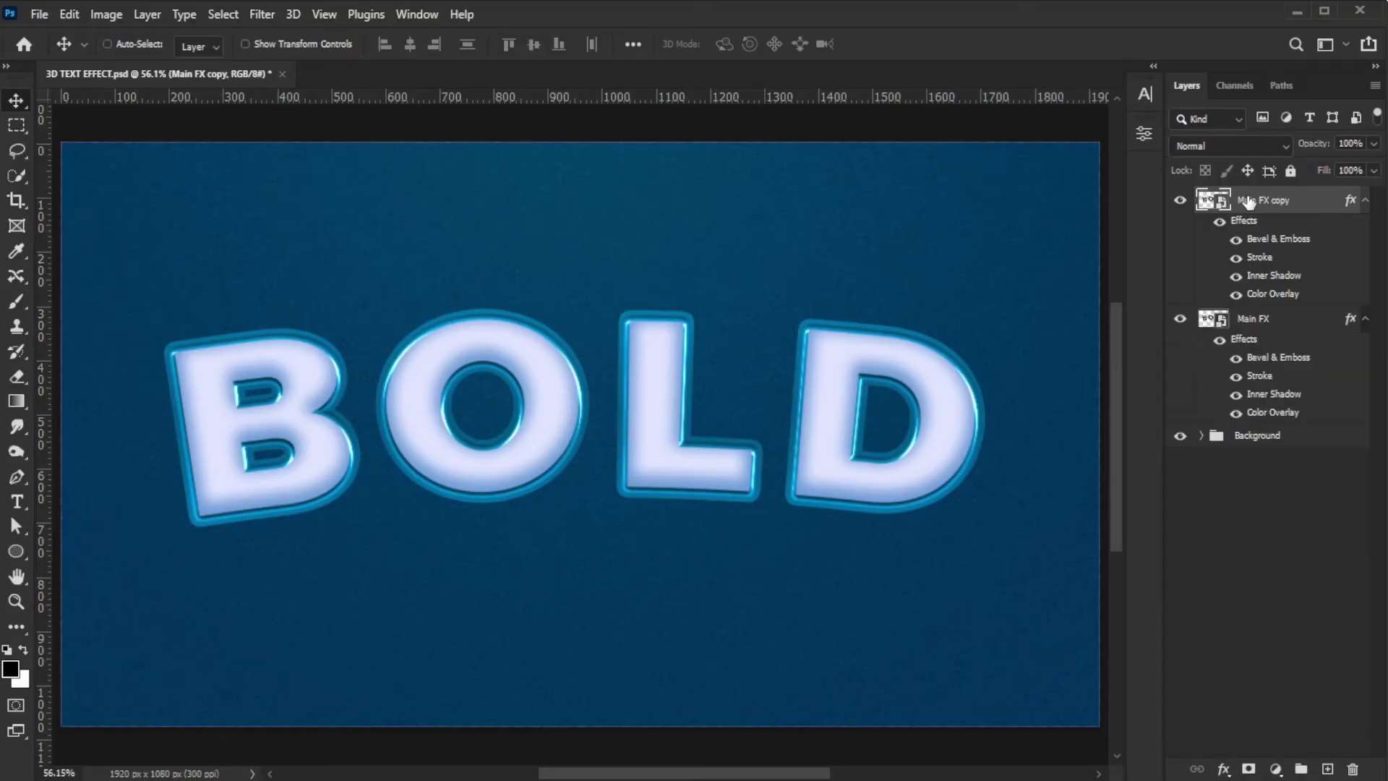
double_click(1255, 200)
type("Text Gloss FX")
key("Return")
Delete the Stroke and Inner Shadow effects from Text Gloss FX
mouse_move(1276, 259)
left_mouse_down()
mouse_move(1316, 403)
mouse_move(1353, 769)
left_mouse_up()
left_click_drag(1280, 258, 1353, 769)
left_click(1366, 263)
Drop the Text Gloss FX fill opacity to 0% so only the bevel shows
double_click(1278, 239)
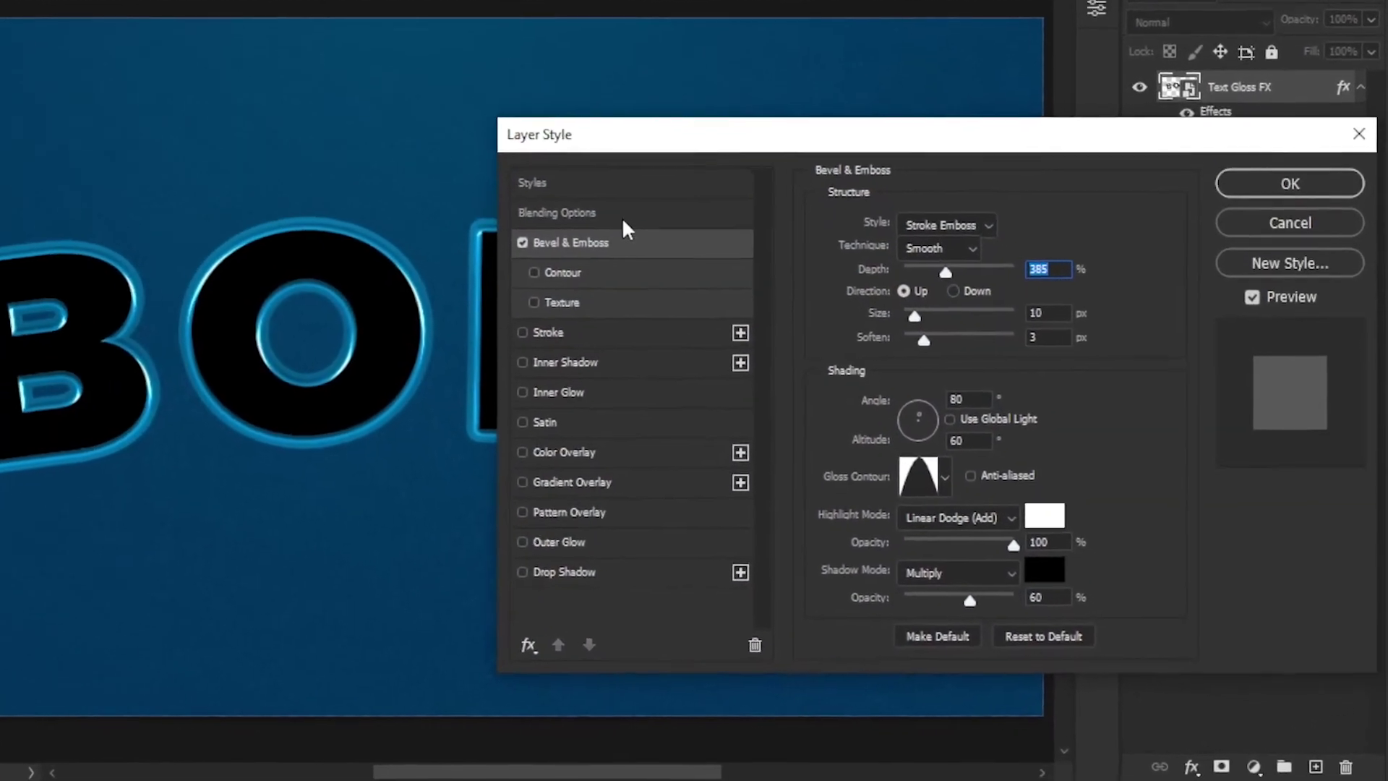
left_click(731, 289)
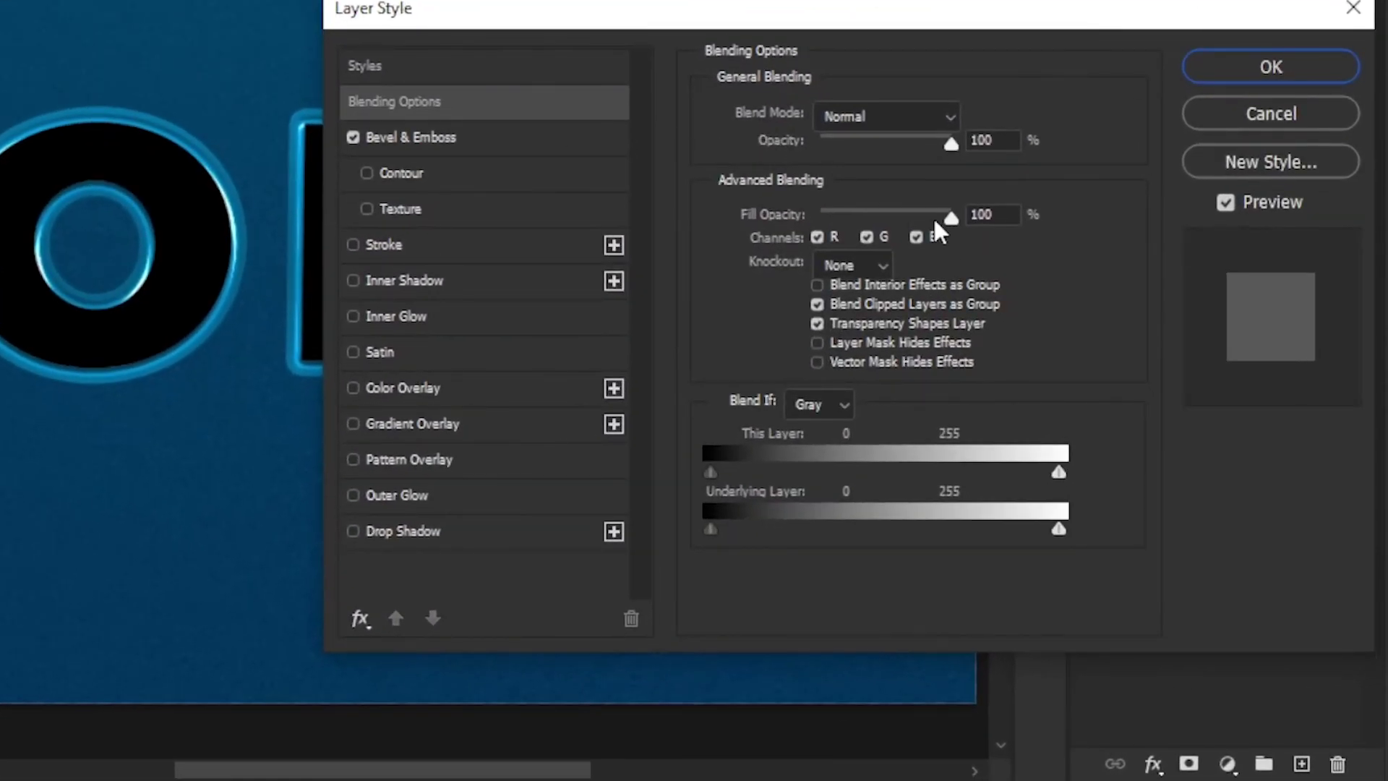
left_click_drag(947, 217, 734, 211)
left_click(483, 141)
Make the bevel a Smooth Inner Bevel with depth 300, size 15 and 90° angle
left_click(857, 117)
left_click(839, 161)
left_click(852, 144)
left_click(958, 191)
double_click(972, 168)
type("300")
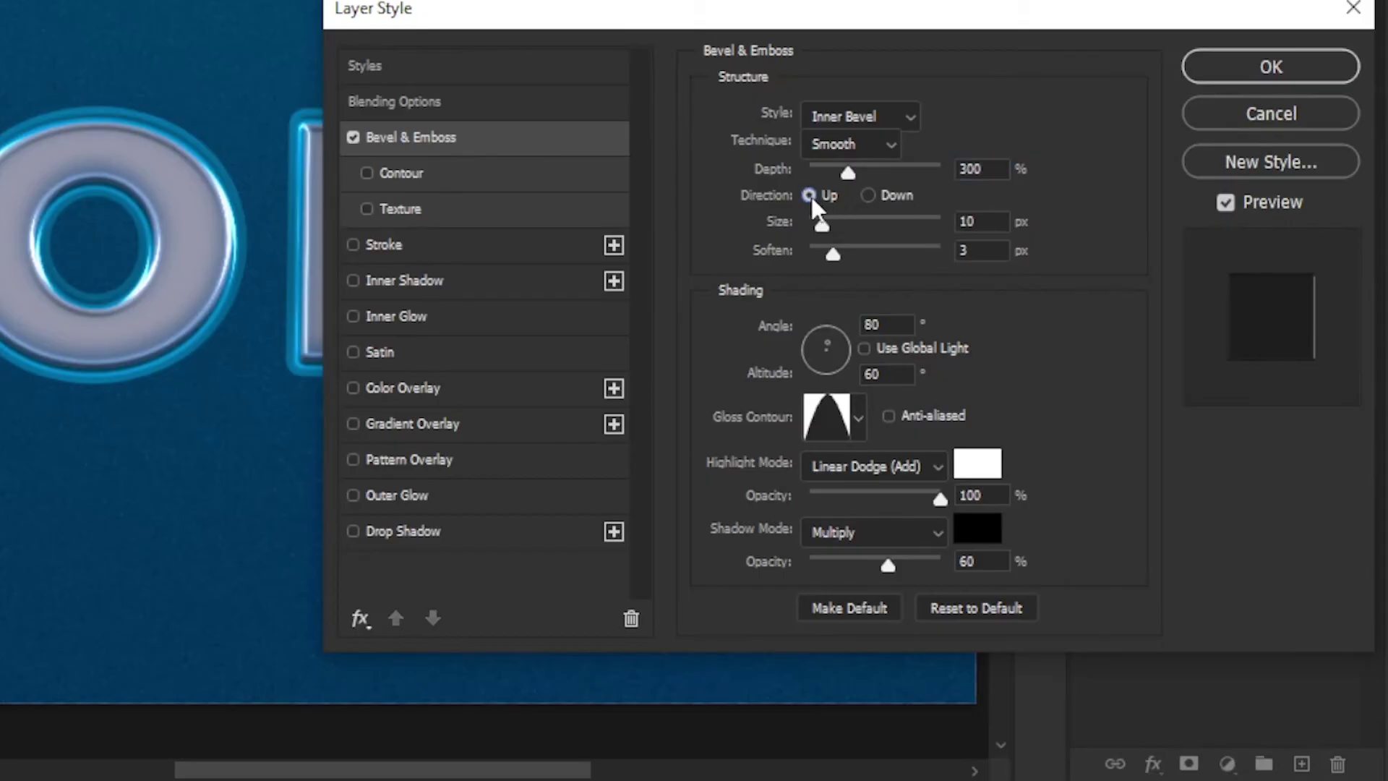
double_click(971, 222)
type("15")
key("Tab")
key("Tab")
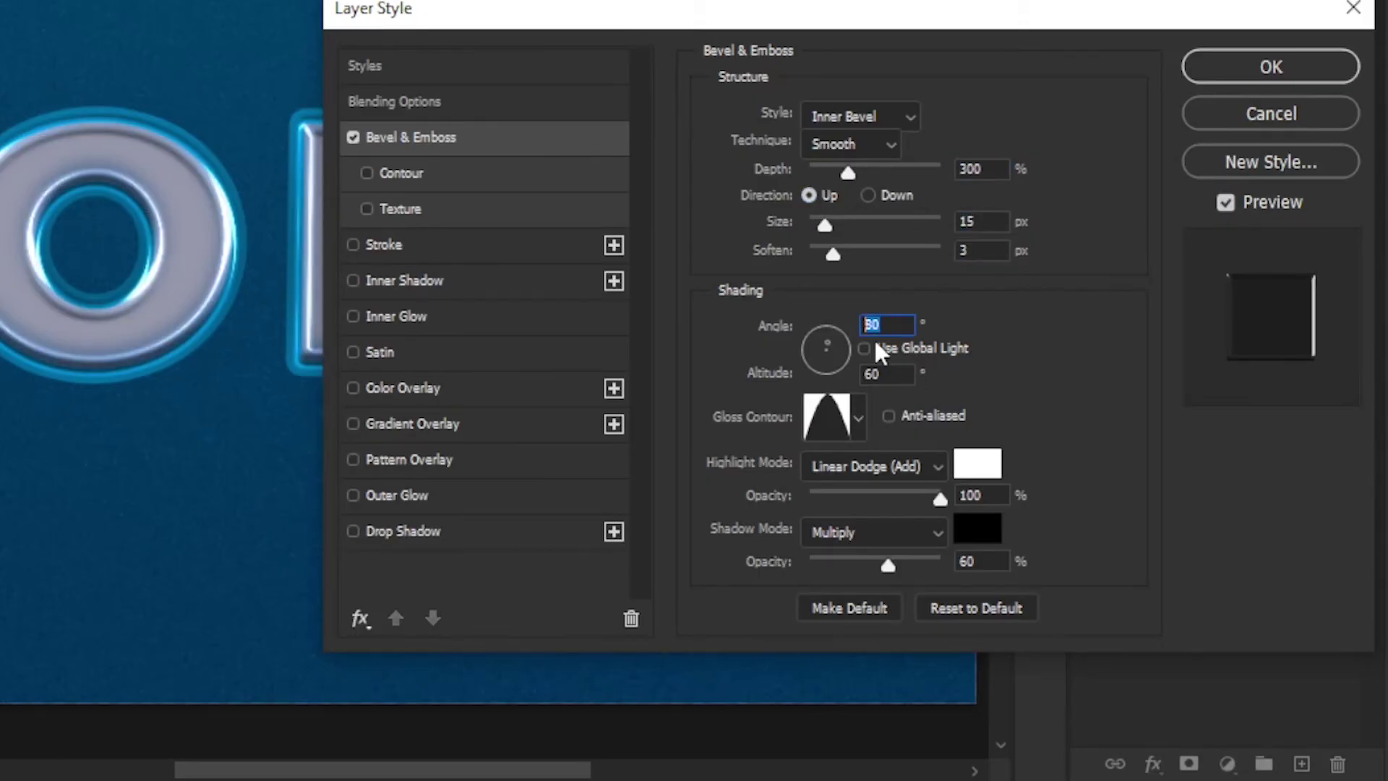
type("90")
key("Tab")
Choose the two-peak gloss contour, Linear Dodge highlights at 50%, and Multiply shadows
left_click(859, 419)
left_click(736, 531)
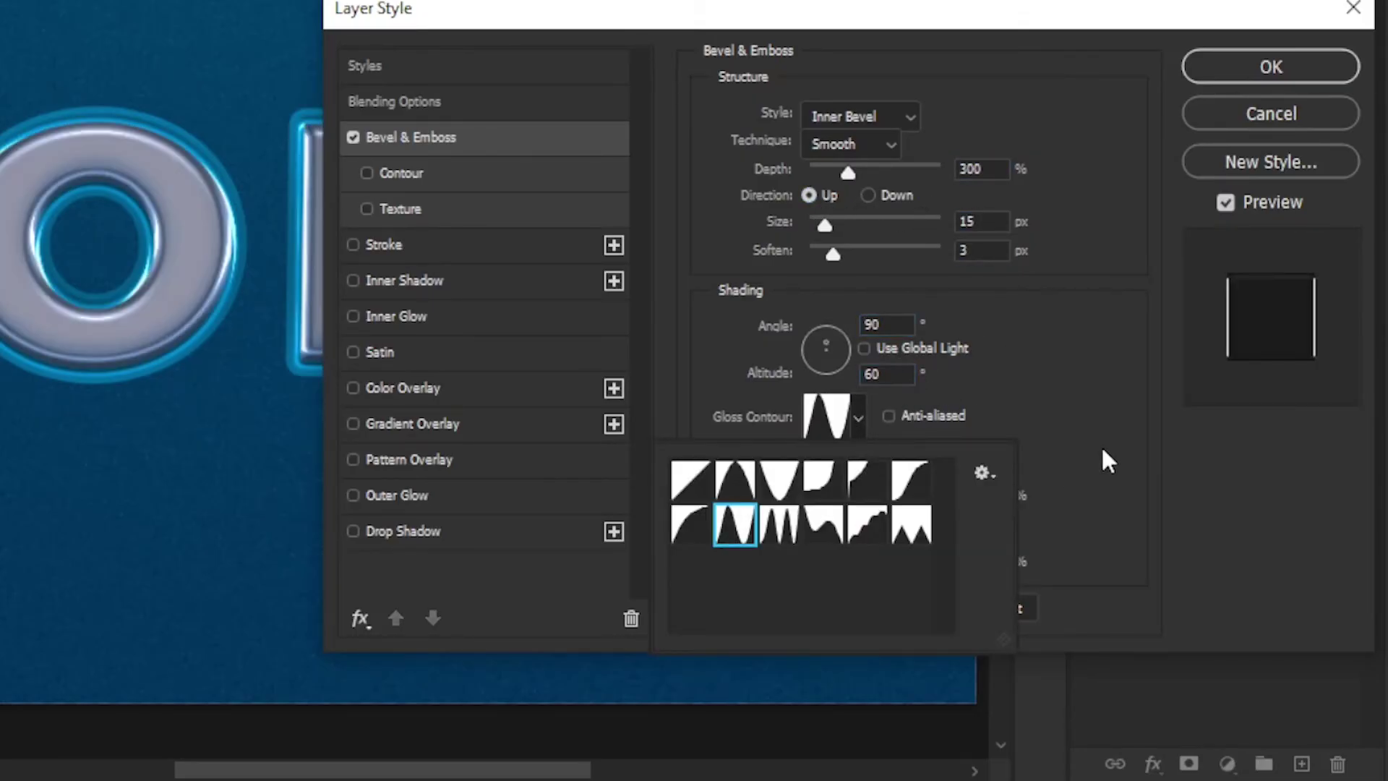
left_click(1102, 460)
left_click(877, 467)
left_click(868, 390)
double_click(978, 496)
type("50")
left_click(868, 533)
left_click(902, 206)
double_click(977, 561)
Set the gloss shadow opacity to 5% and apply the layer style
type("5")
left_click(1287, 69)
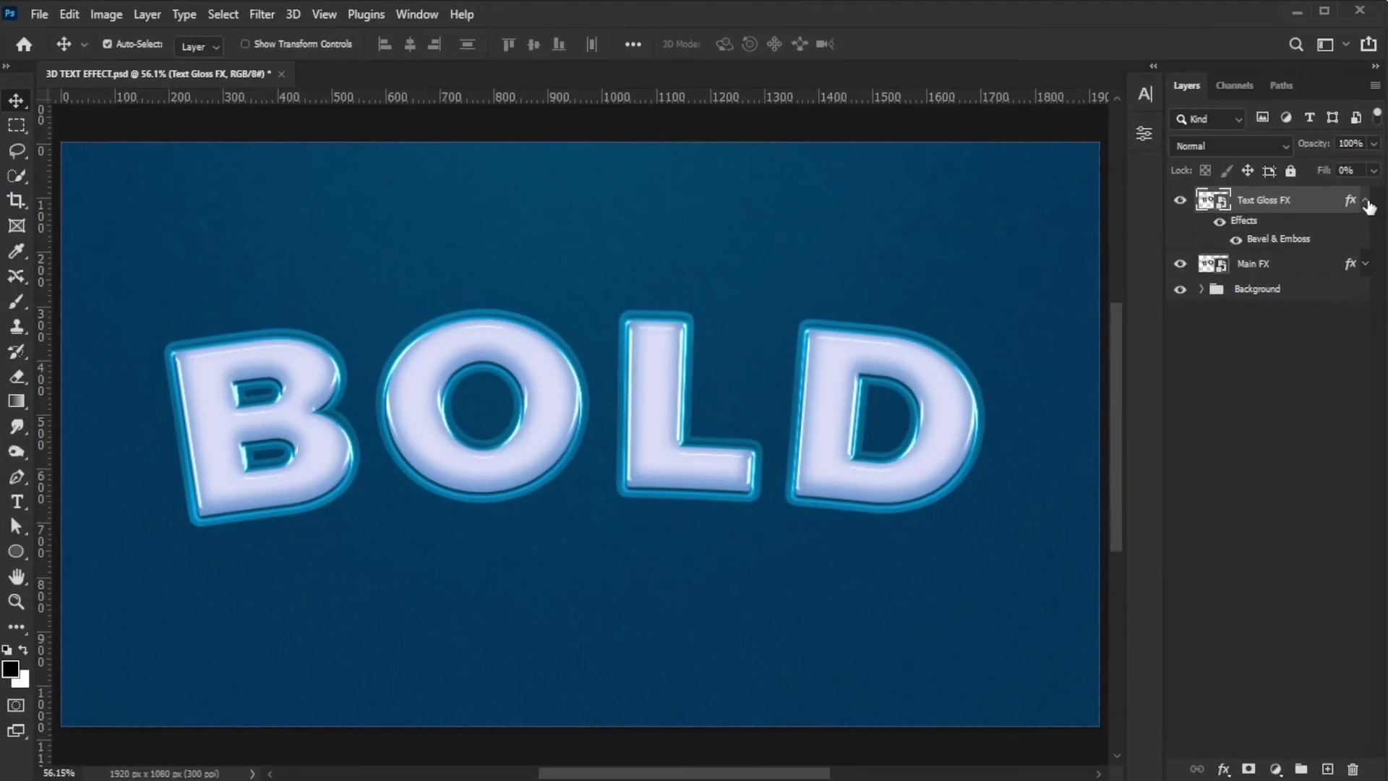
left_click(1366, 202)
left_click(1235, 461)
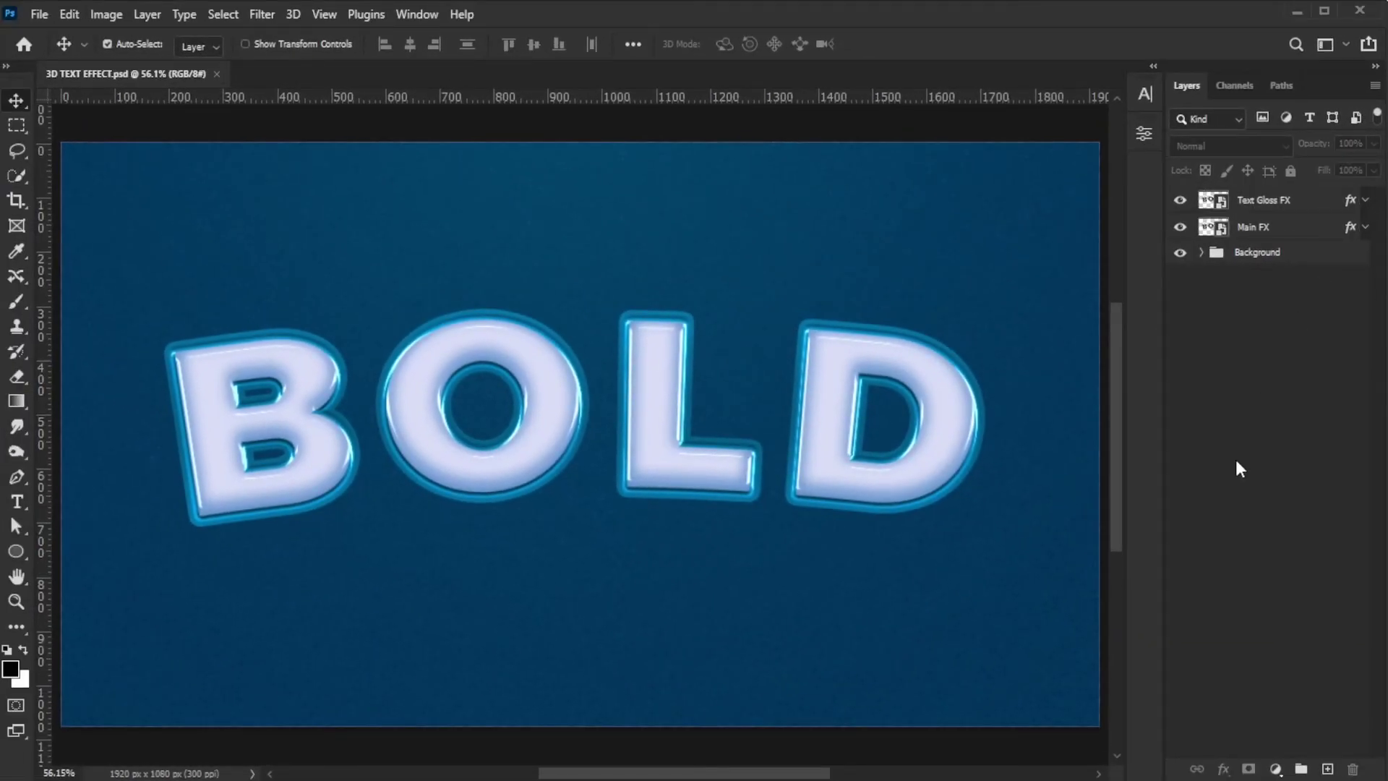
Duplicate Main FX, move the copy above Background, and add a group named Extrusion
left_click(1280, 231)
key("ctrl+j")
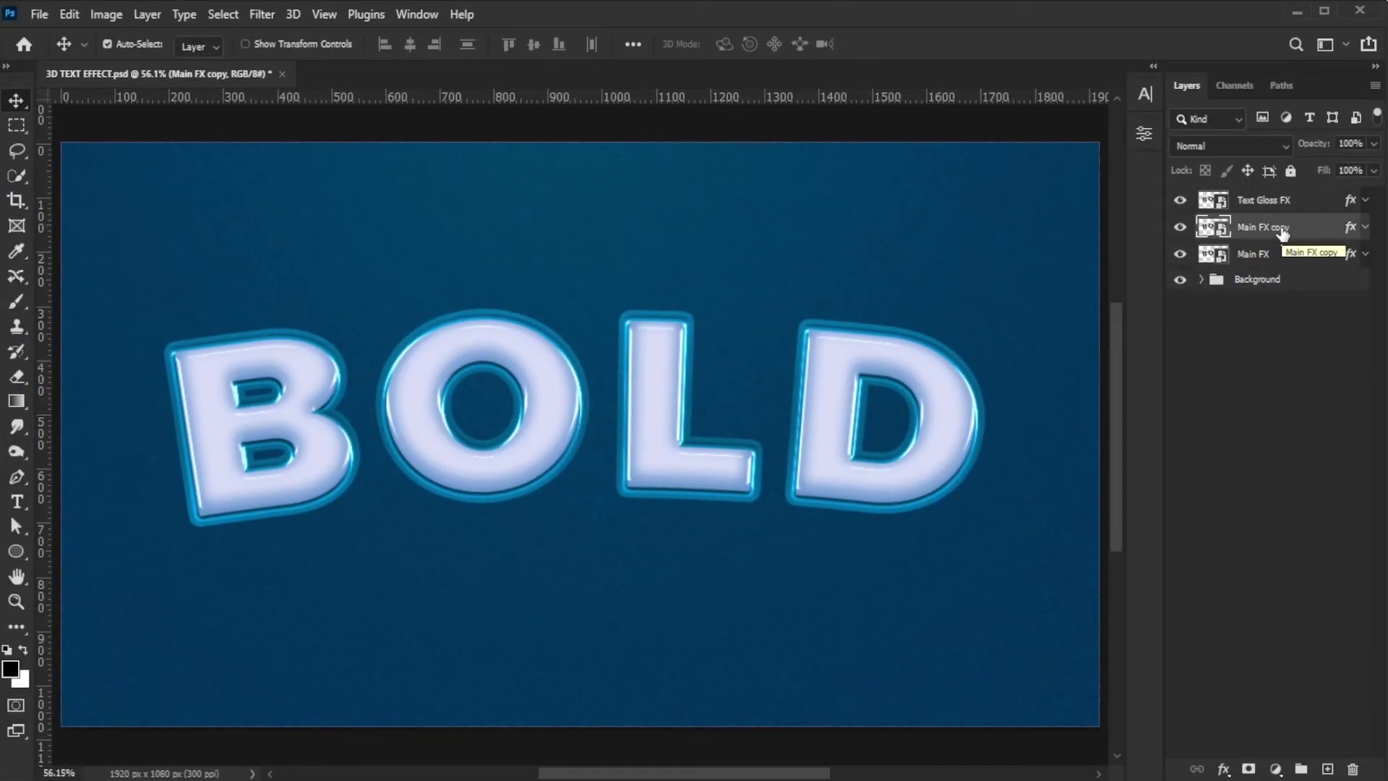
left_click_drag(1298, 253, 1294, 277)
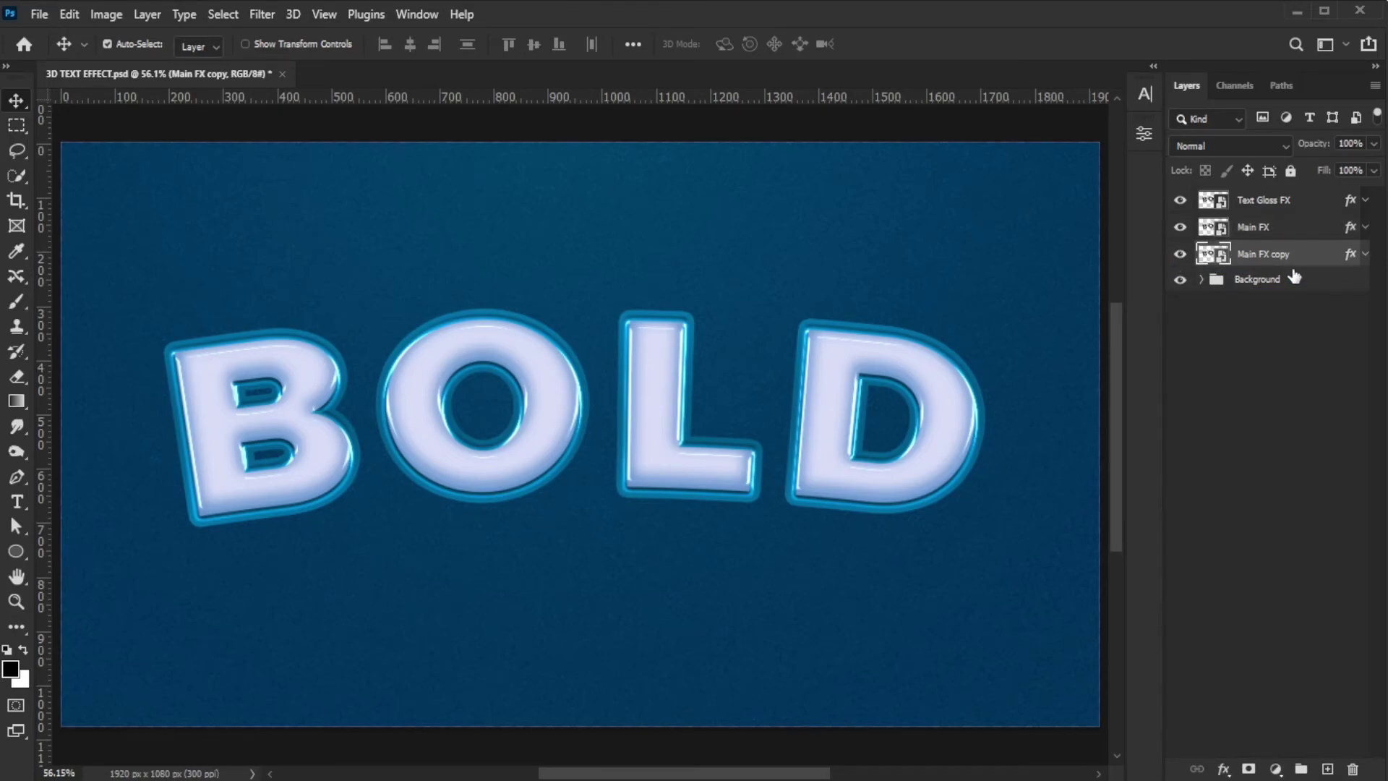
left_click(1301, 769)
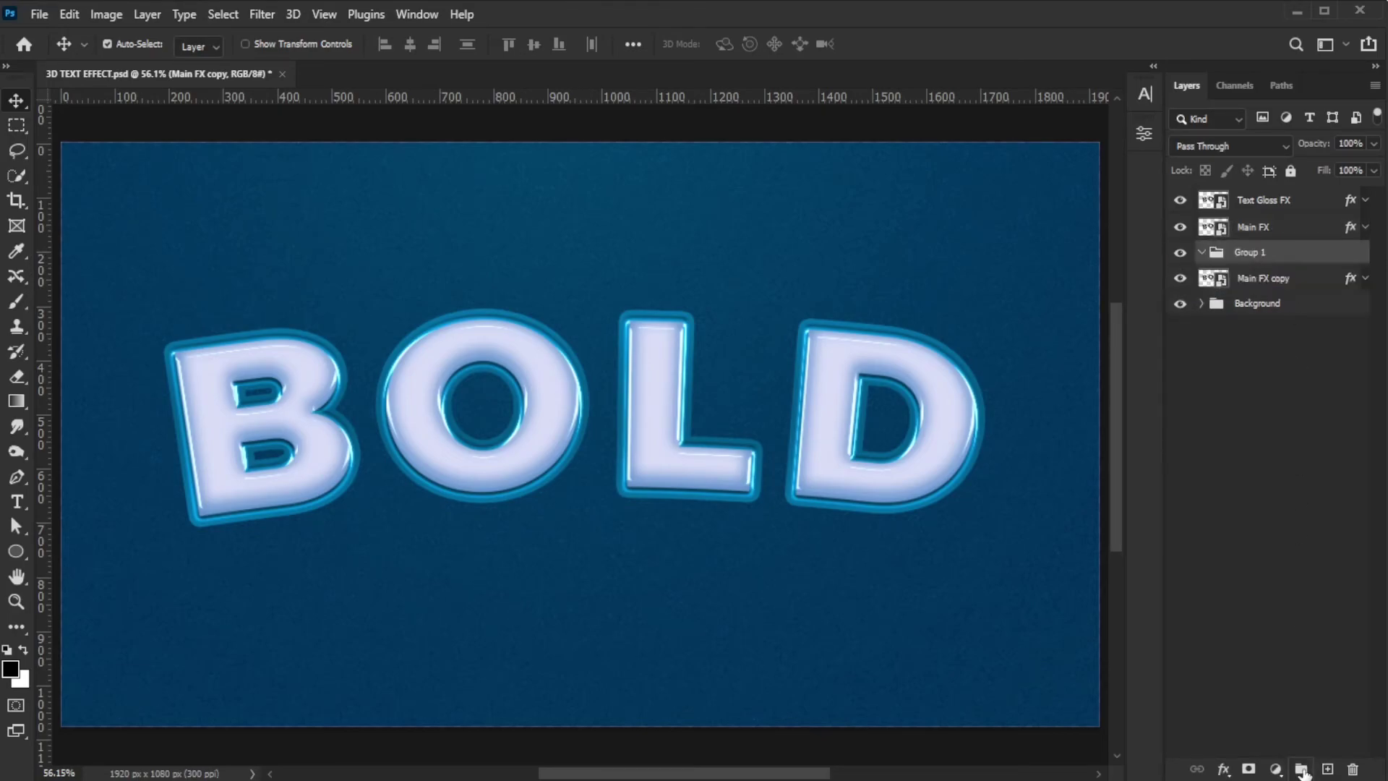
double_click(1249, 253)
type("F")
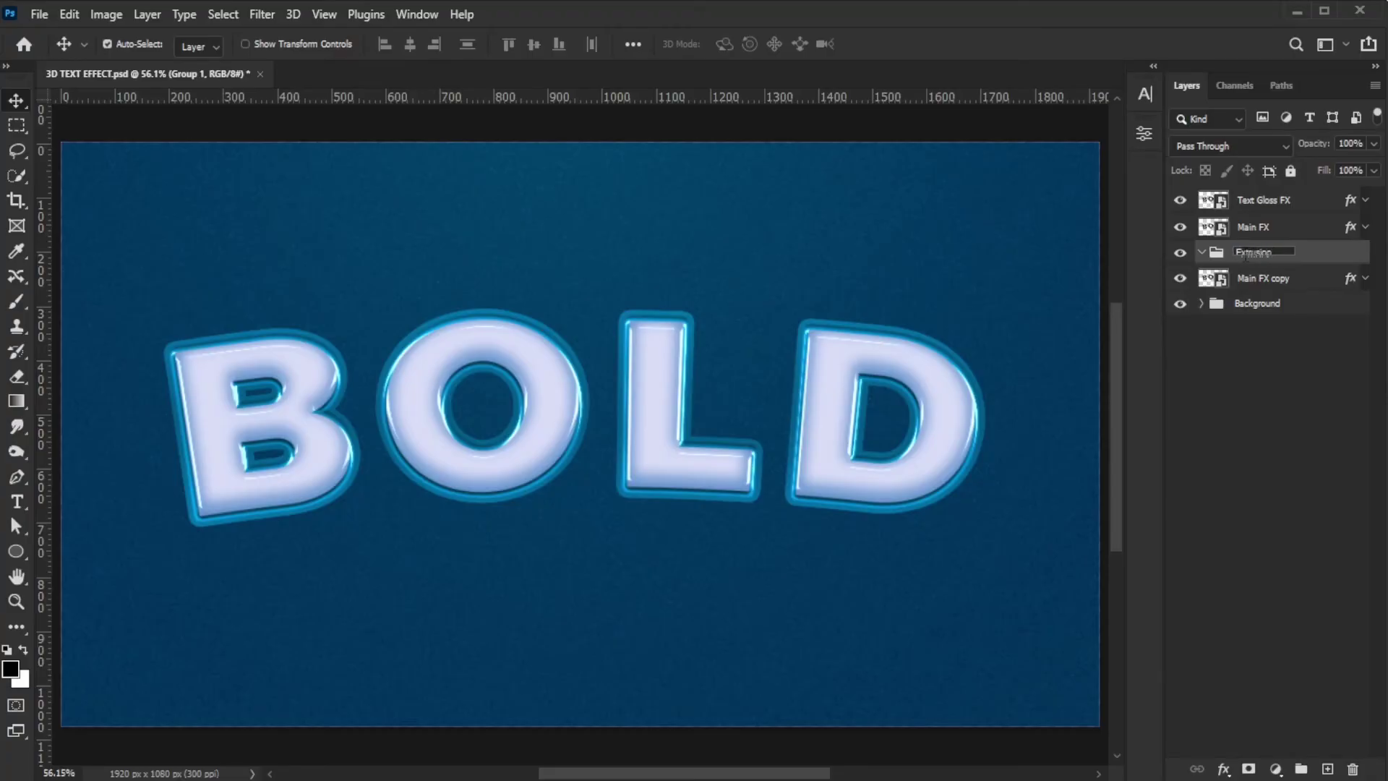
key("Return")
Rename the copy Extrude, convert it to a smart object, then rasterize it
double_click(1267, 278)
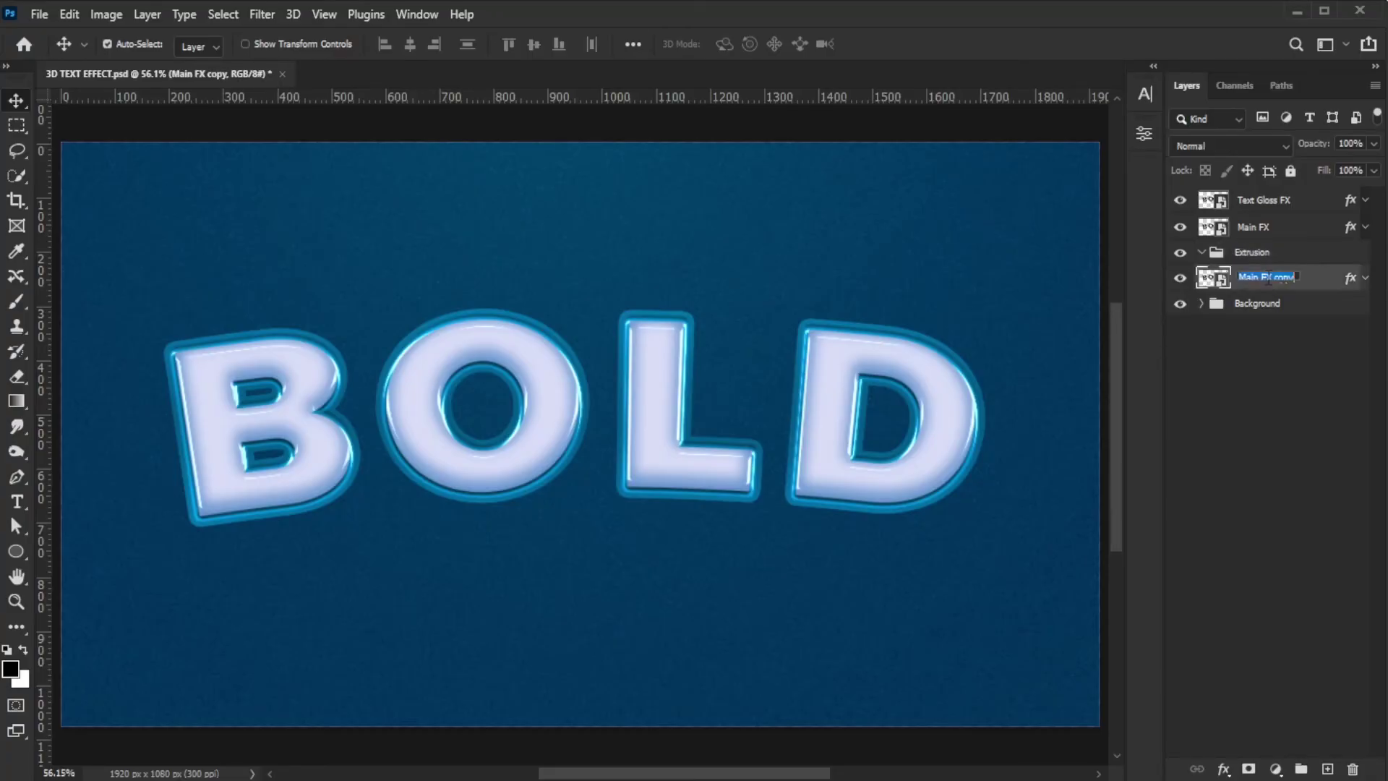
type("Fxtrude")
key("Return")
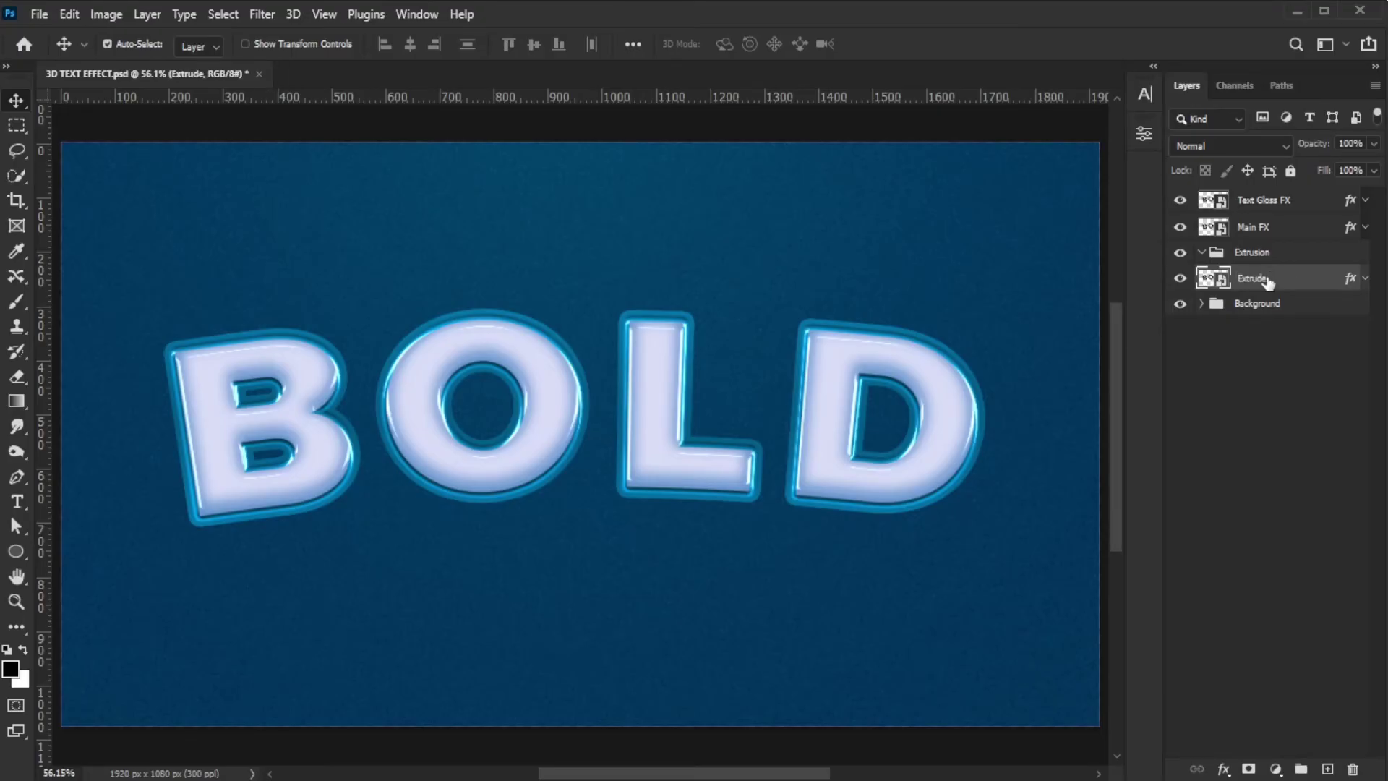
right_click(1276, 278)
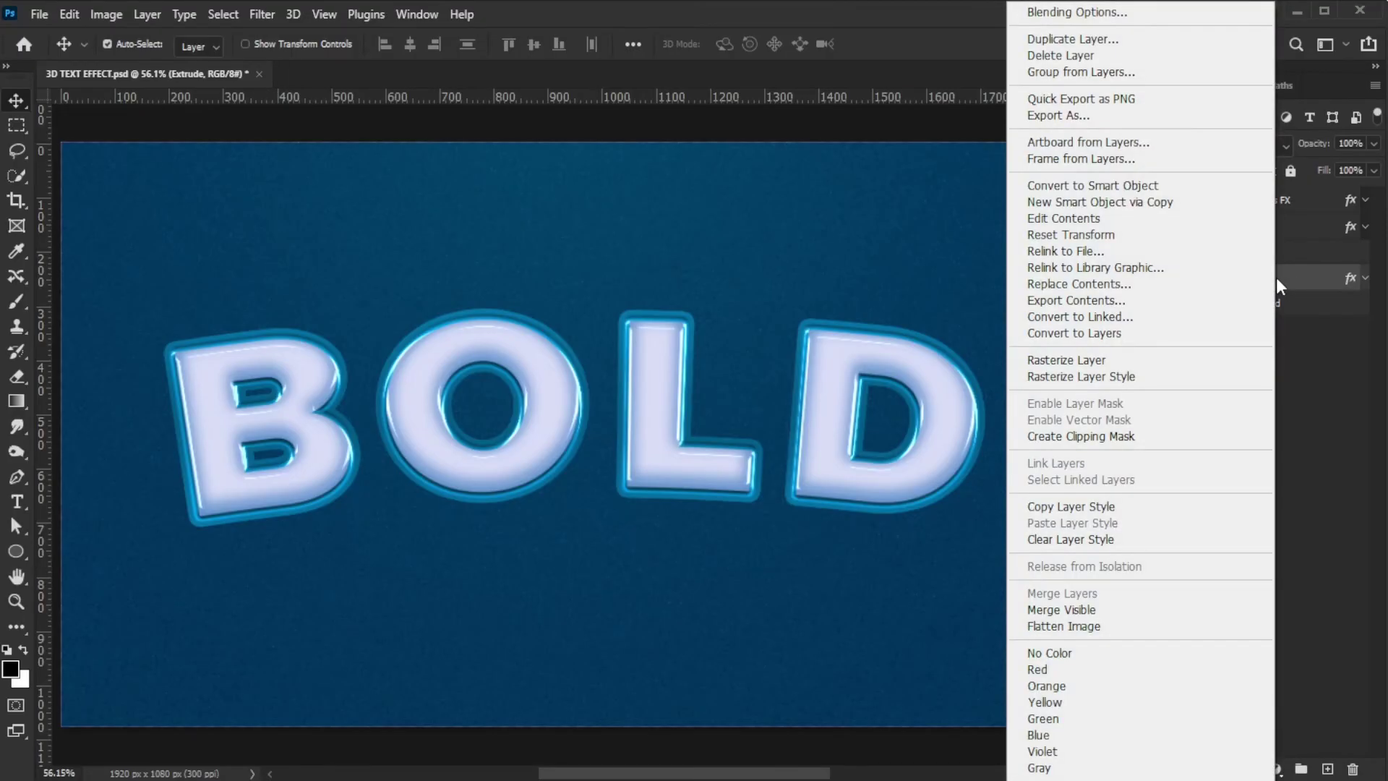
left_click(1183, 184)
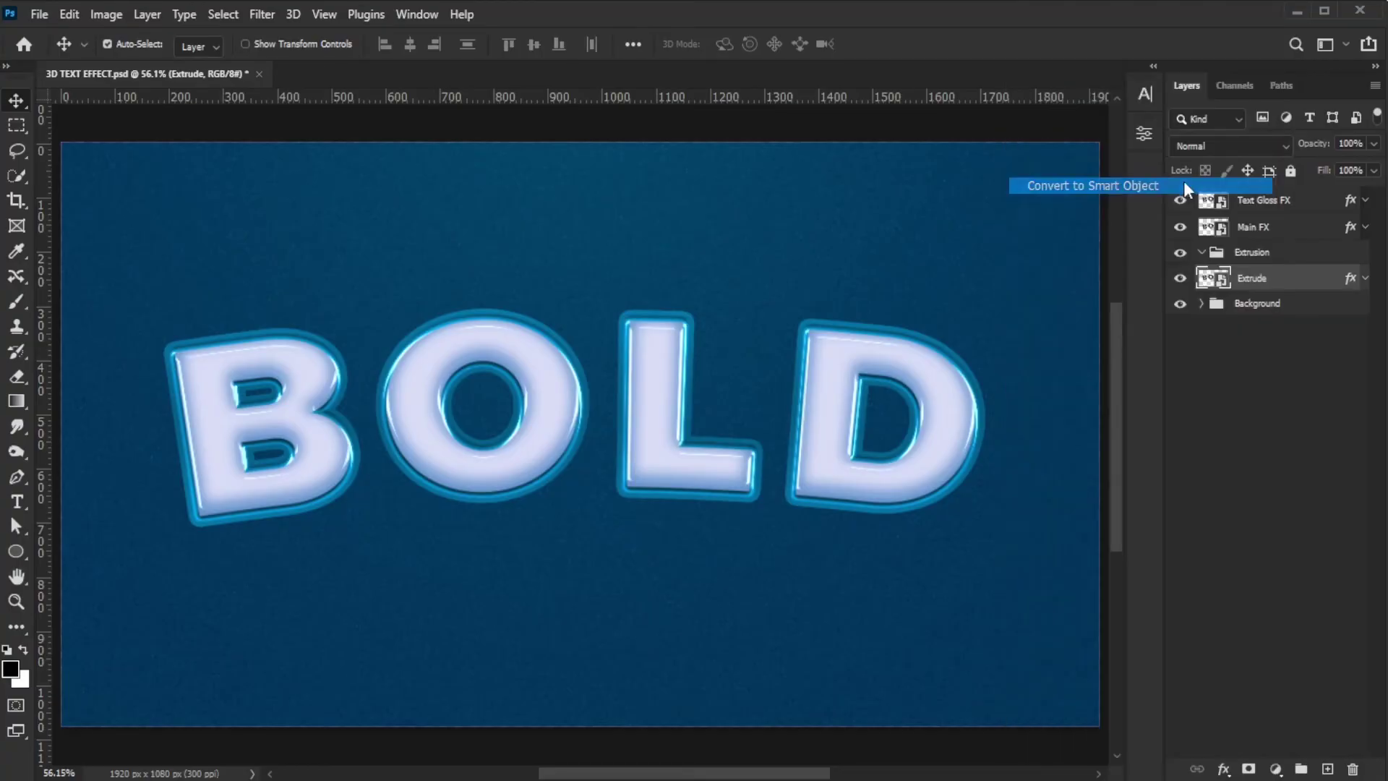
right_click(1266, 286)
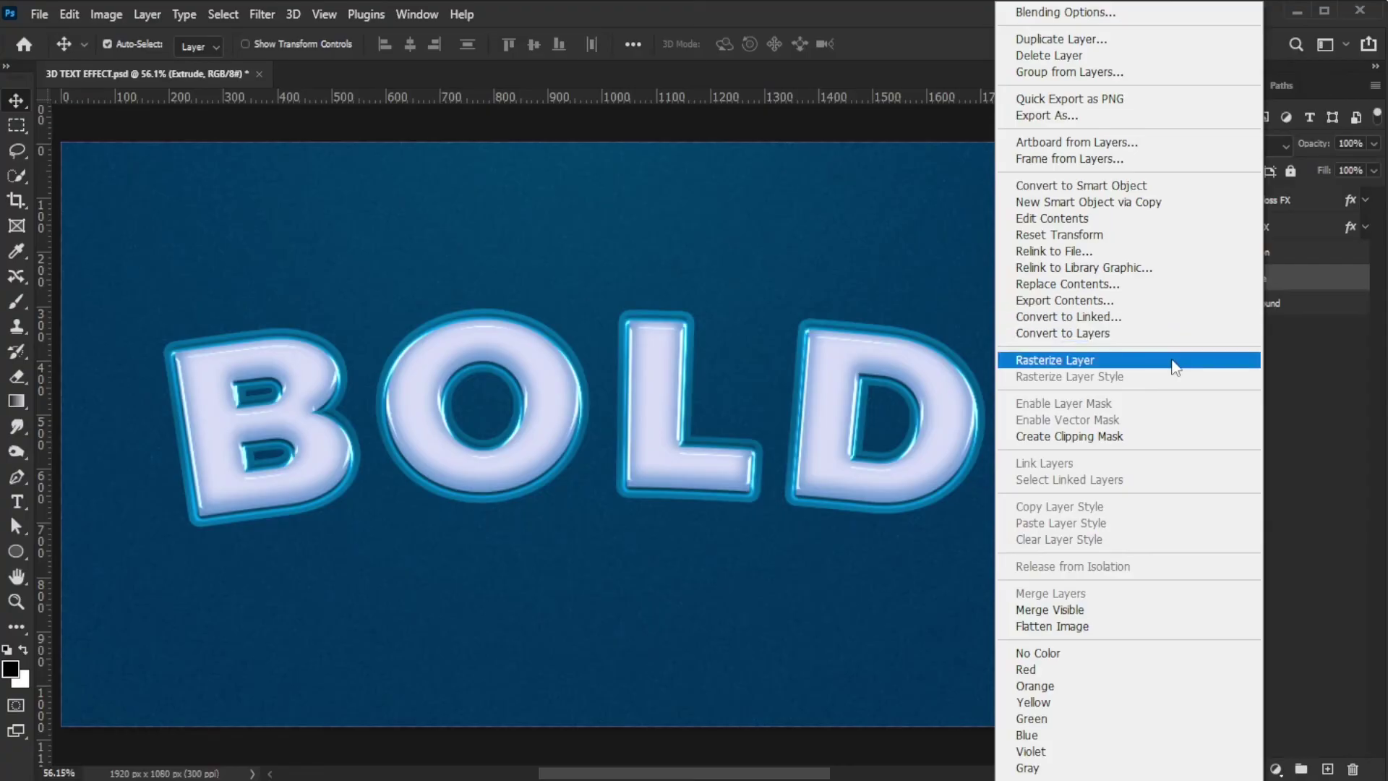
left_click(1176, 360)
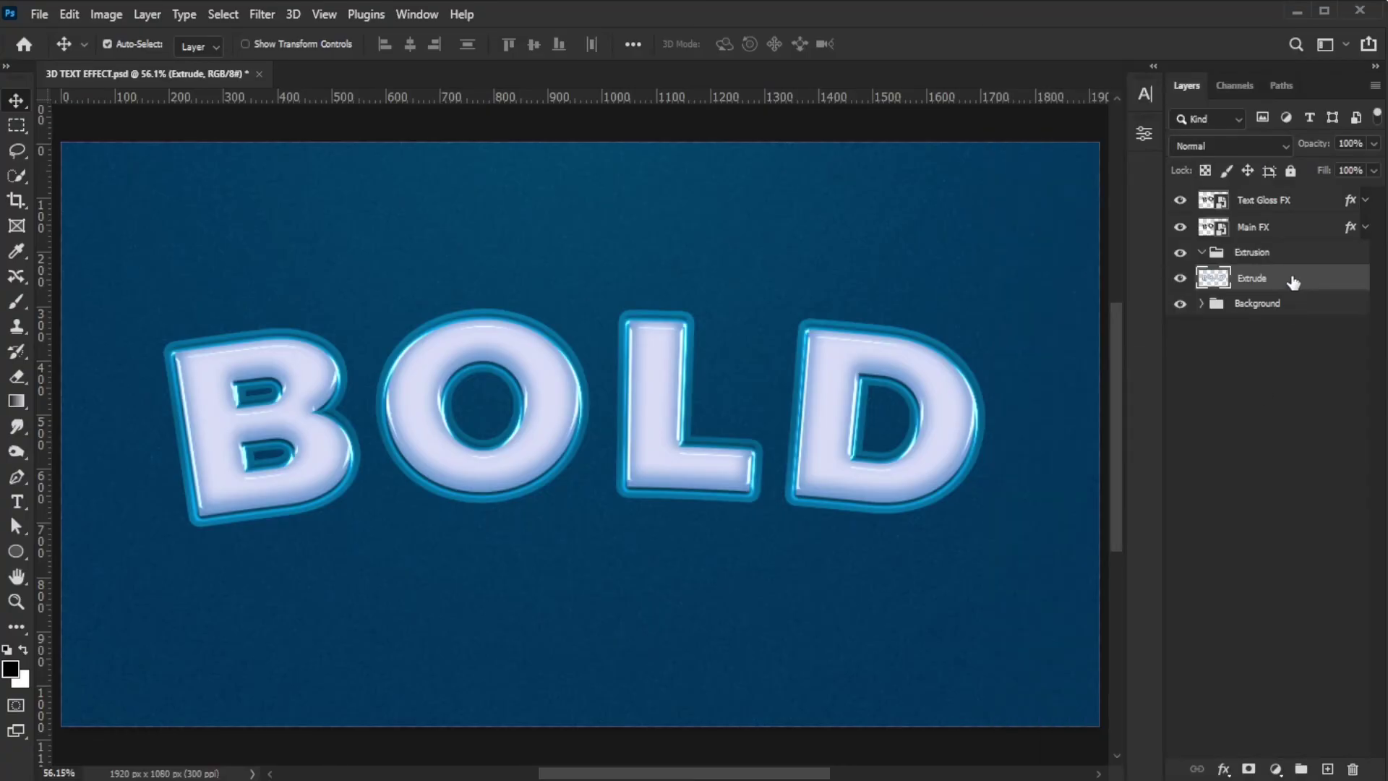
Duplicate Extrude at 99.5% width, then repeat the duplicate-and-shrink for many stacked copies
key("ctrl+j")
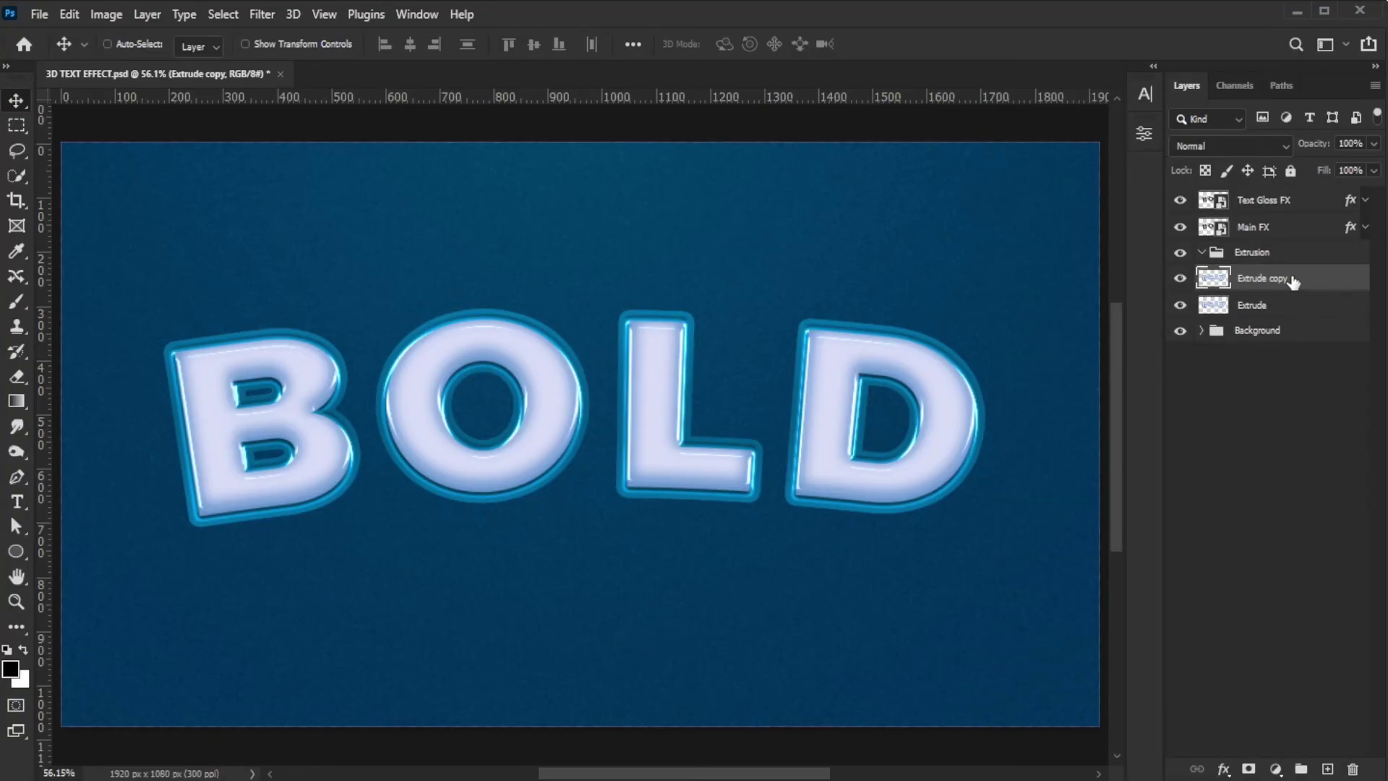
key("ctrl+t")
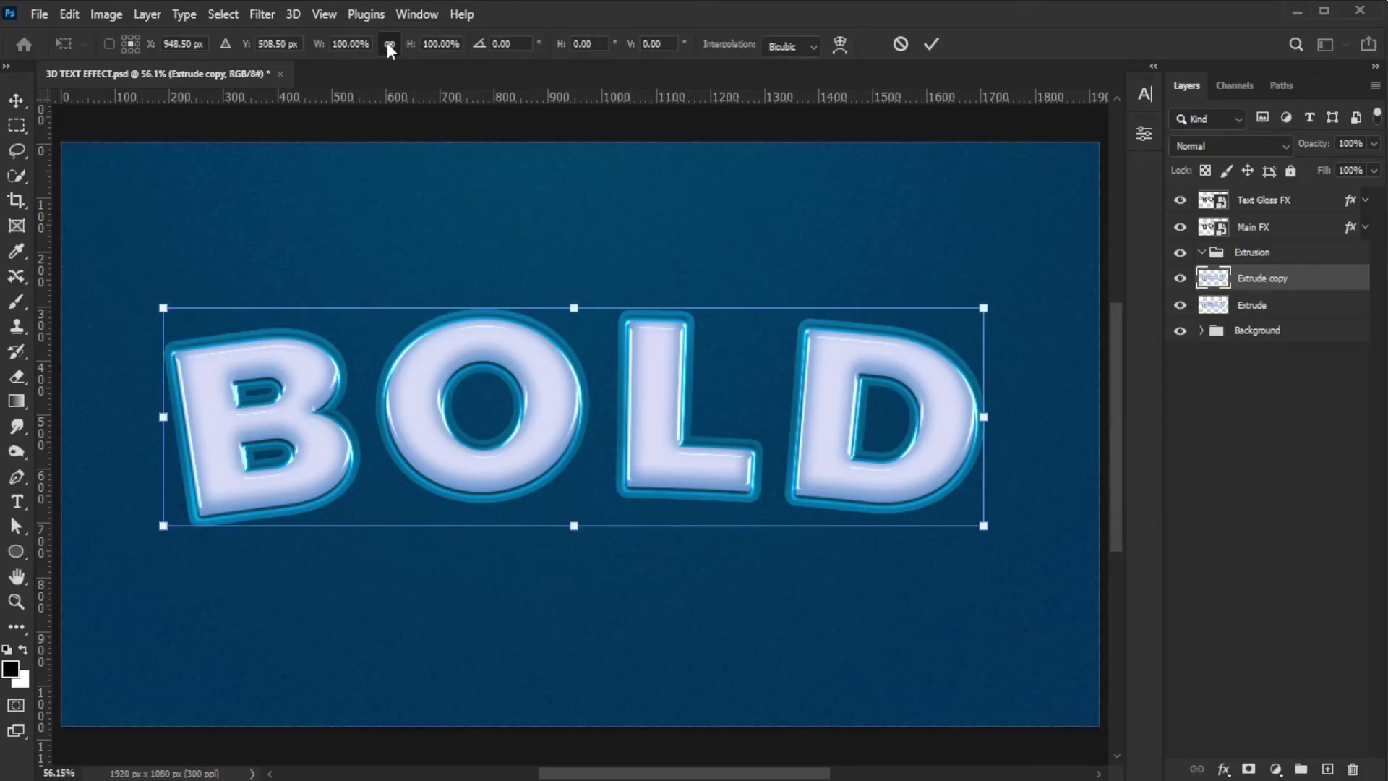
left_click(348, 44)
type("99.5")
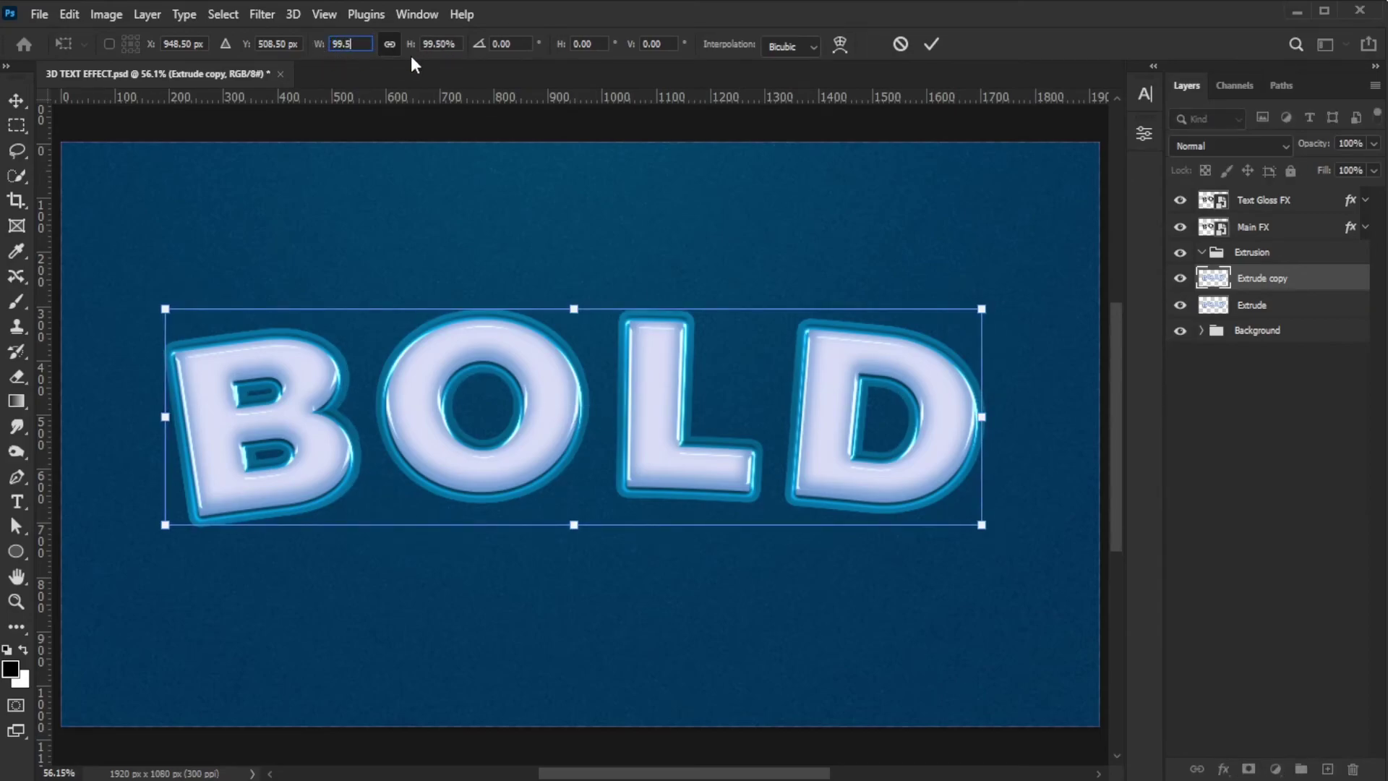
key("Return")
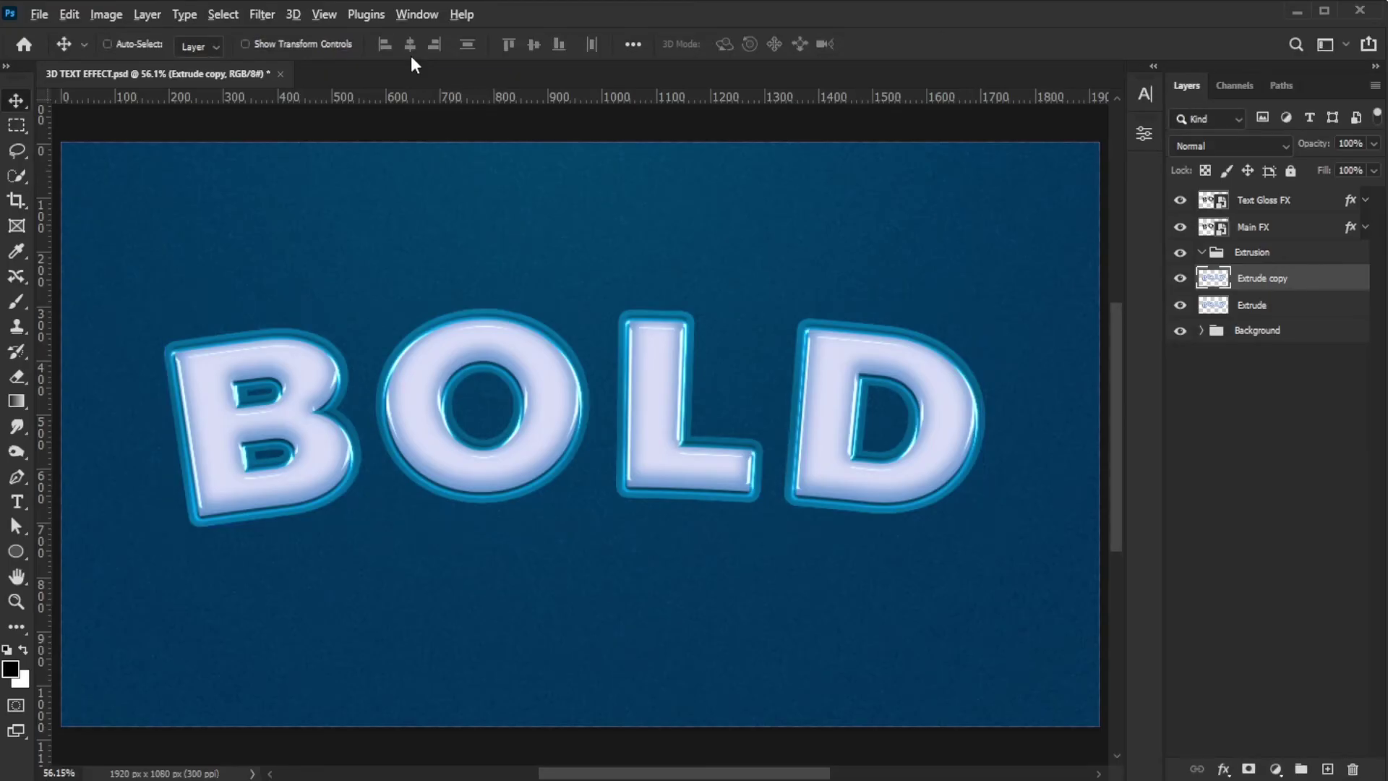
key("ctrl+shift+alt+t")
key("ctrl+shift+alt+t")
key("ctrl+shift+alt+t")
key("ctrl+shift+alt+t")
key("ctrl+shift+alt+t")
key("ctrl+shift+alt+t")
key("ctrl+shift+alt+t")
key("ctrl+shift+alt+t")
key("ctrl+shift+alt+t")
key("ctrl+shift+alt+t")
key("ctrl+shift+alt+t")
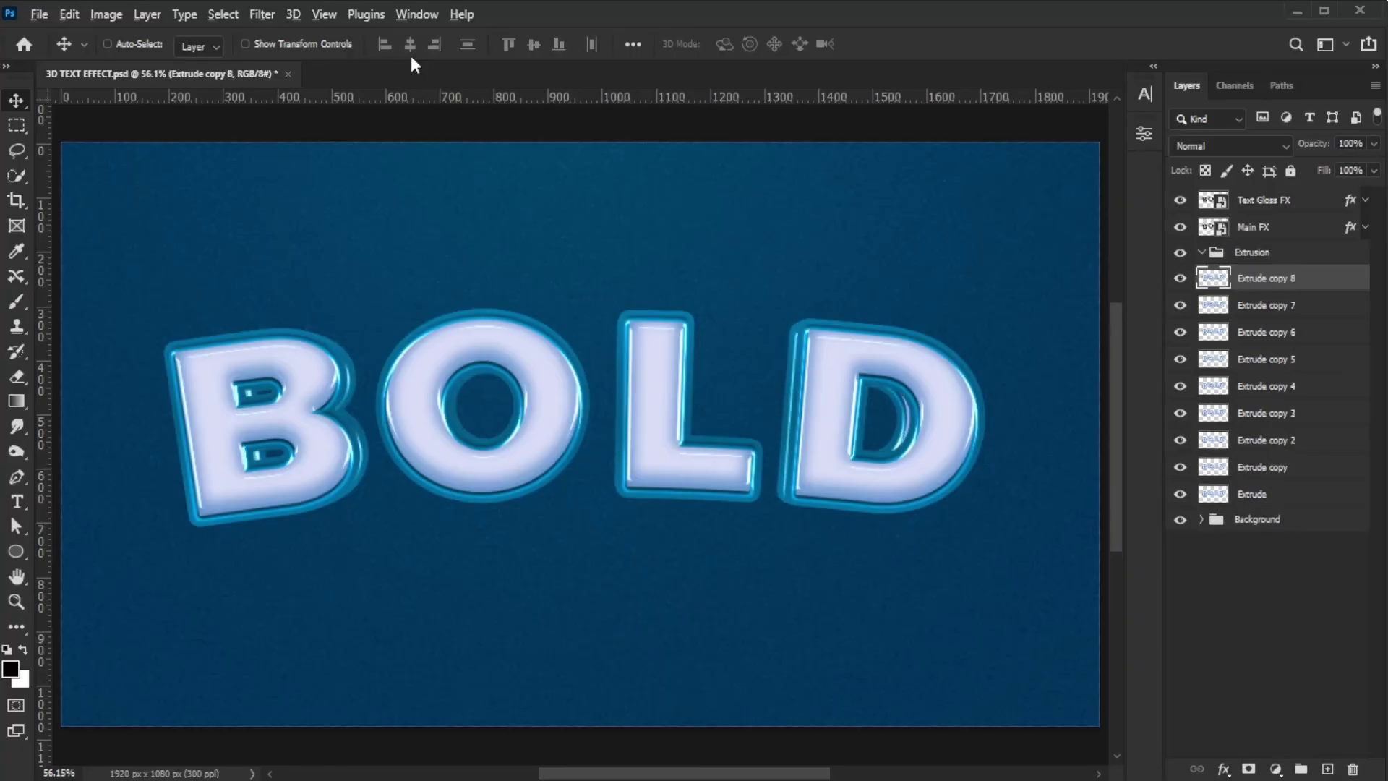
key("ctrl+shift+alt+t")
key("ctrl+shift+alt+t")
key("ctrl+shift+alt+t")
key("ctrl+shift+alt+t")
key("ctrl+shift+alt+t")
key("ctrl+shift+alt+t")
key("ctrl+shift+alt+t")
key("ctrl+shift+alt+t")
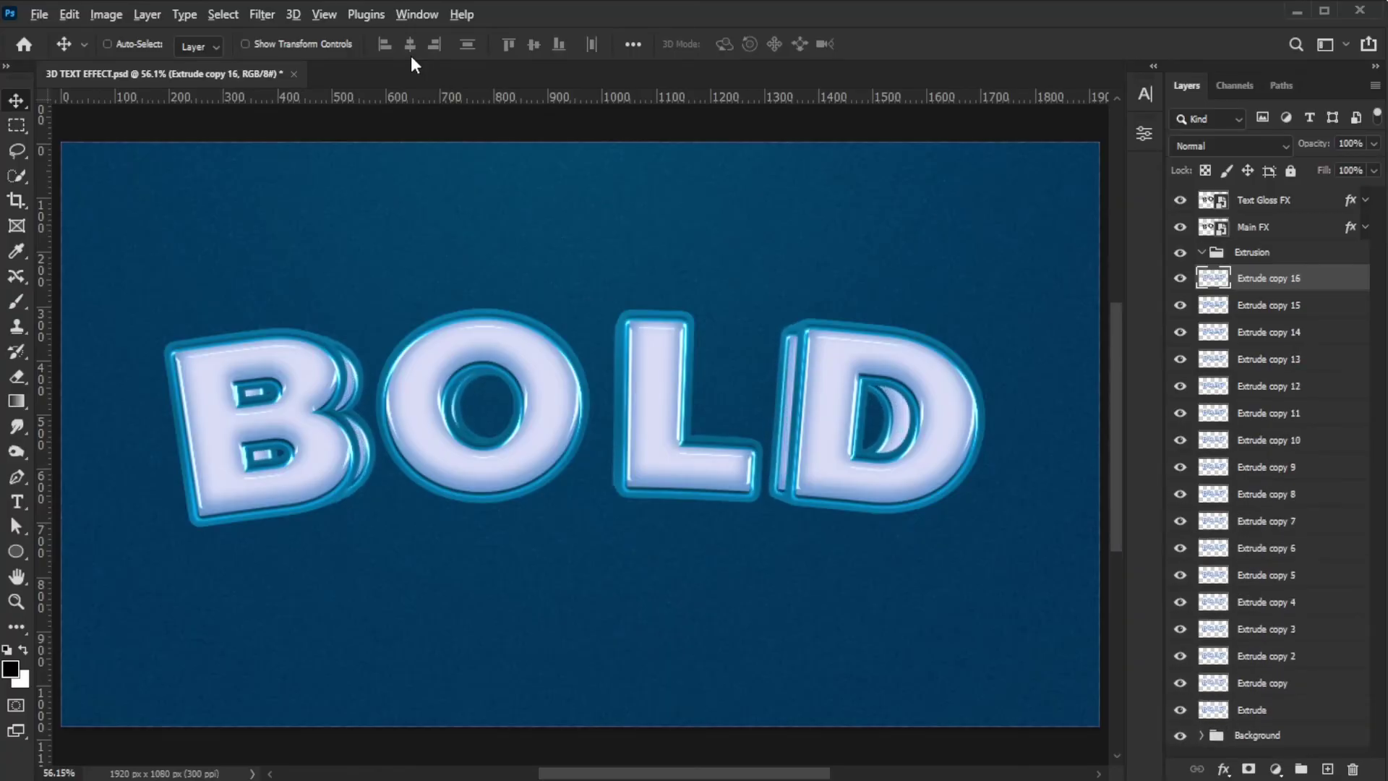
key("ctrl+shift+alt+t")
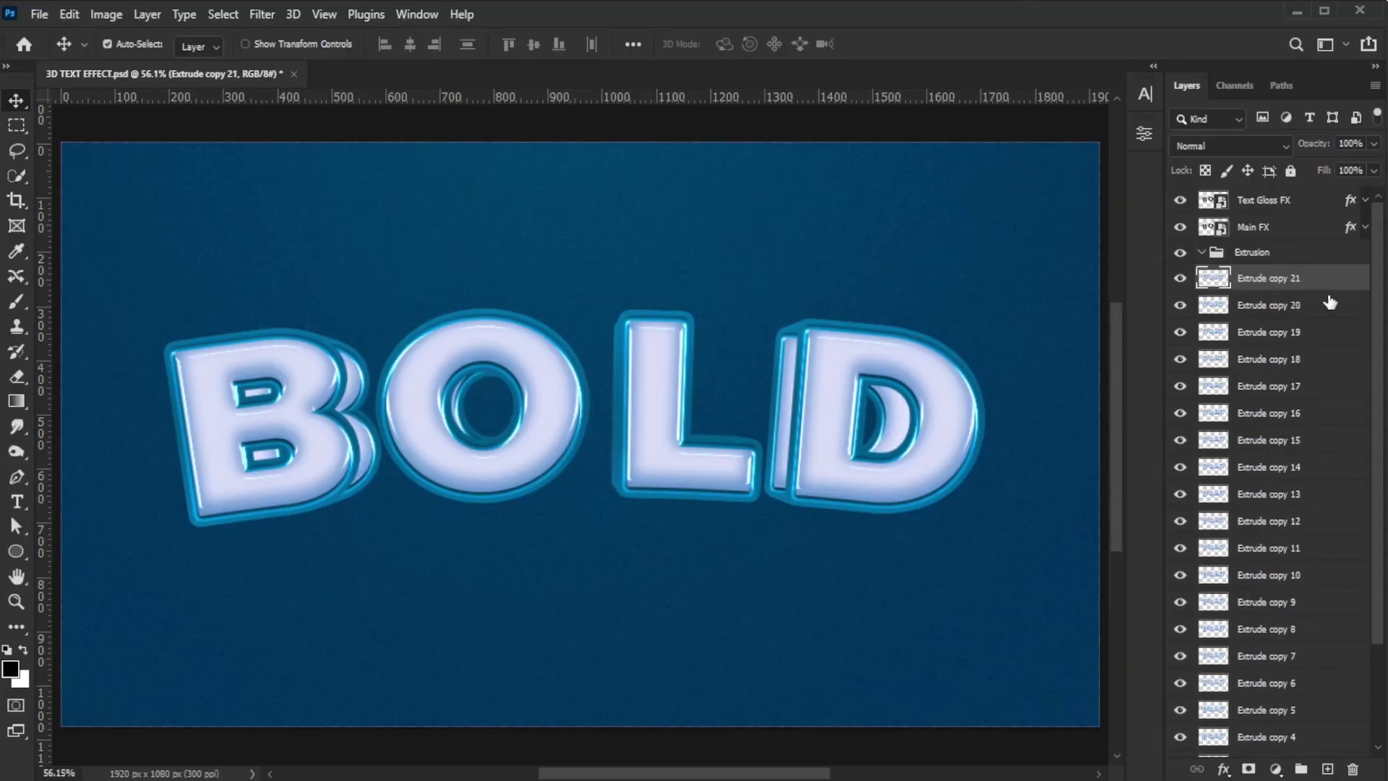
Select all the Extrude copy layers and reverse their stacking order
scroll(1297, 643, "down", 5)
left_click(1285, 700, "shift")
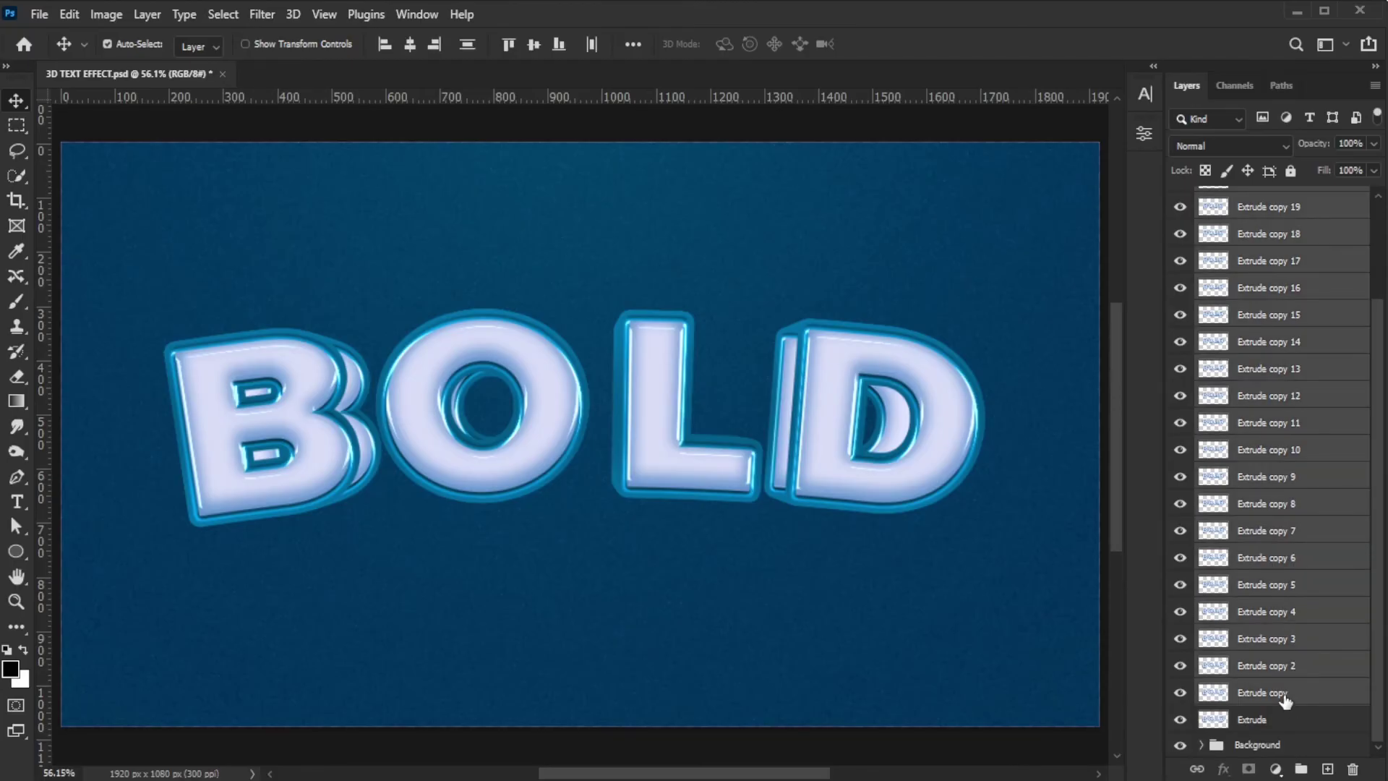
left_click(151, 16)
mouse_move(245, 548)
left_click(404, 613)
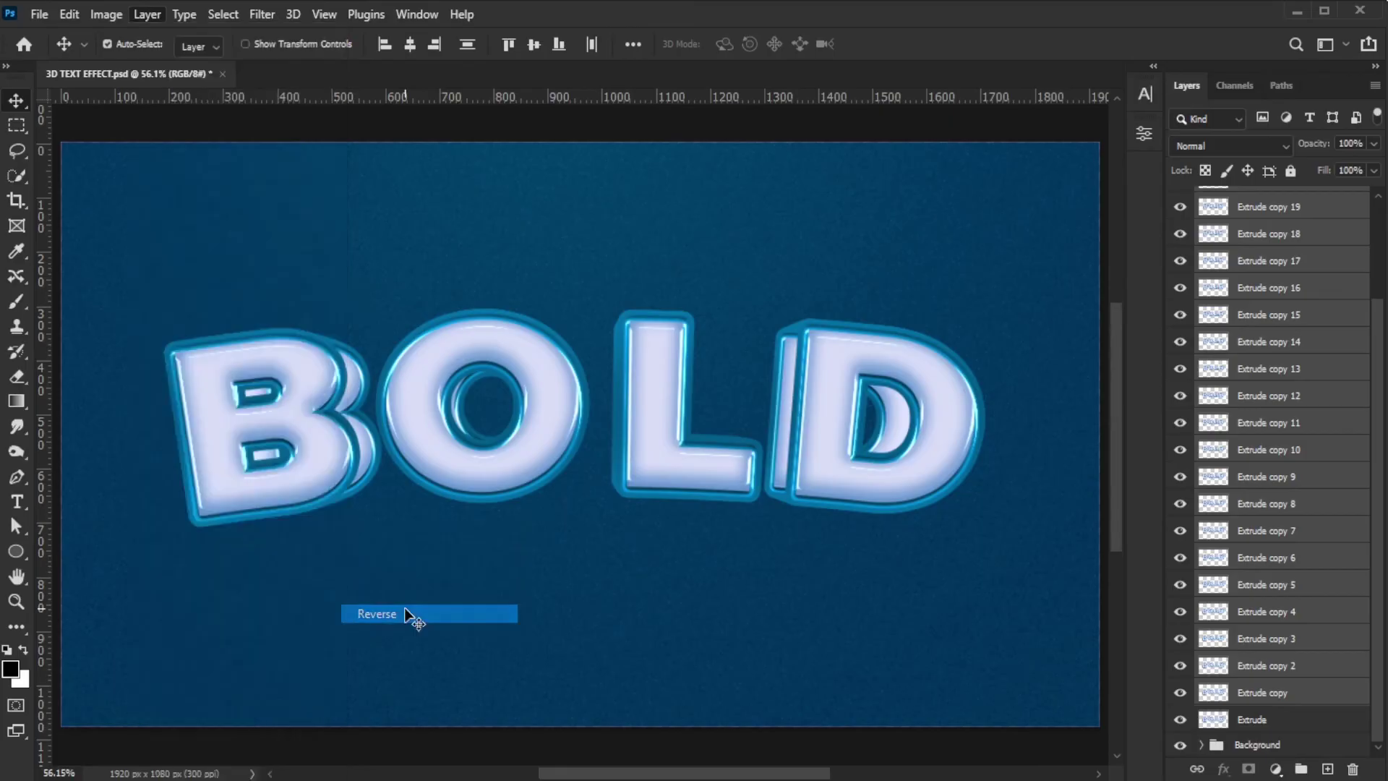
Move the reversed Extrude copies into the Extrusion group and collapse it
scroll(1299, 504, "up", 3)
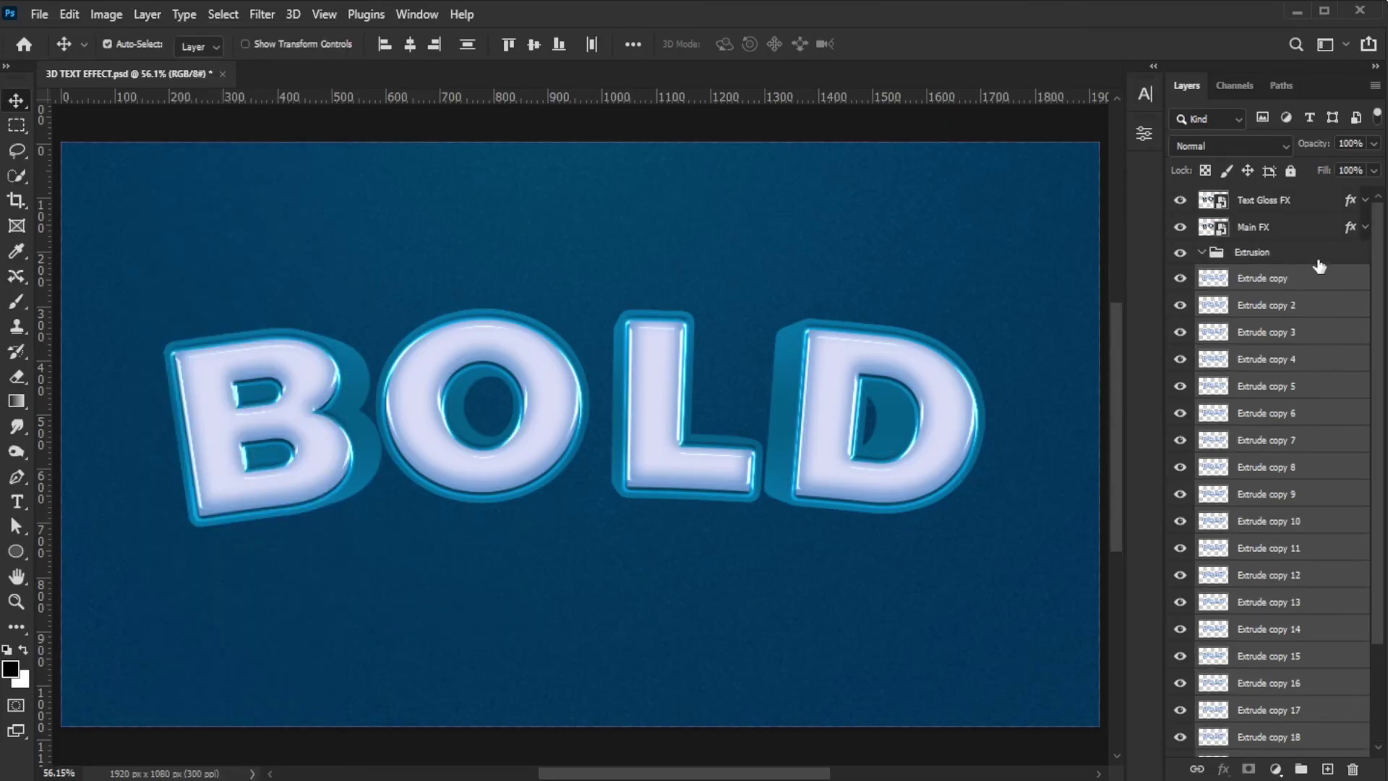
left_click_drag(1317, 266, 1275, 260)
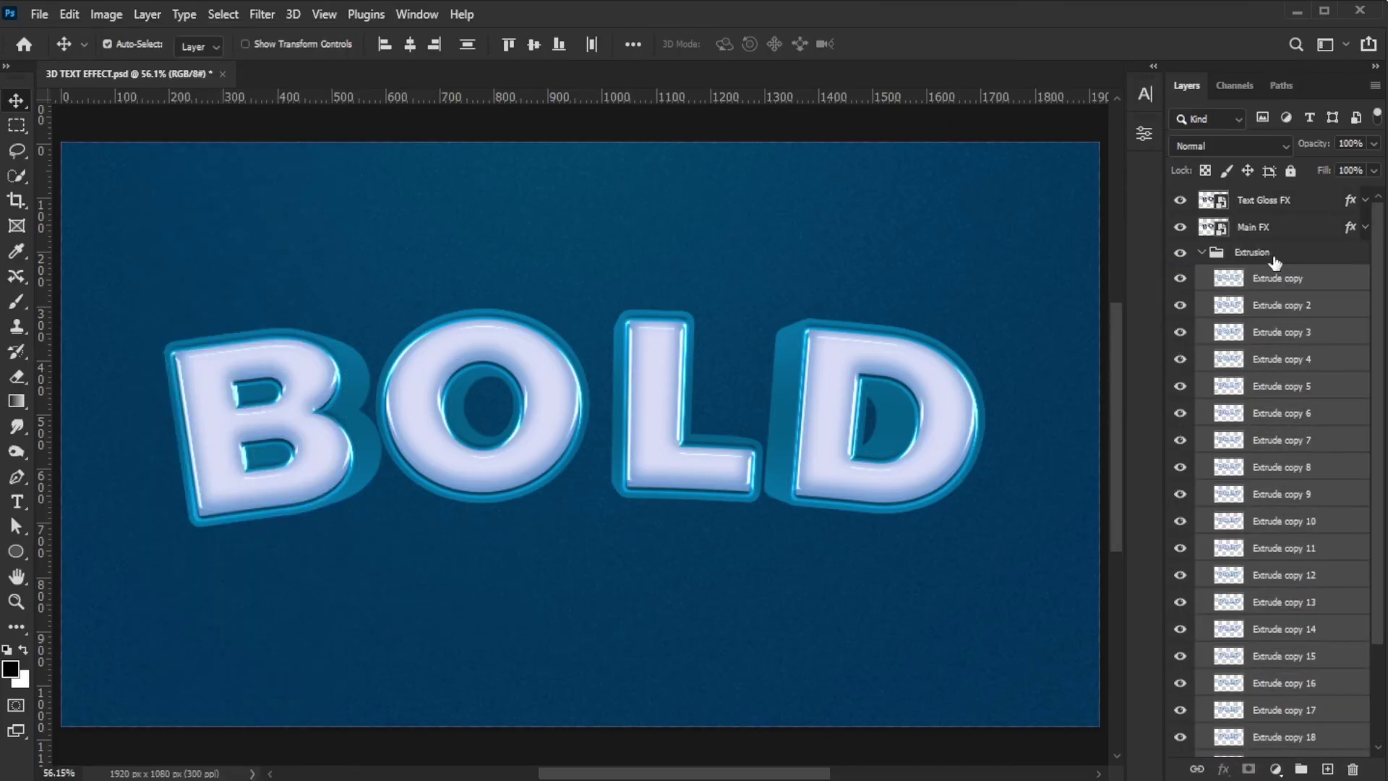
left_click(1202, 253)
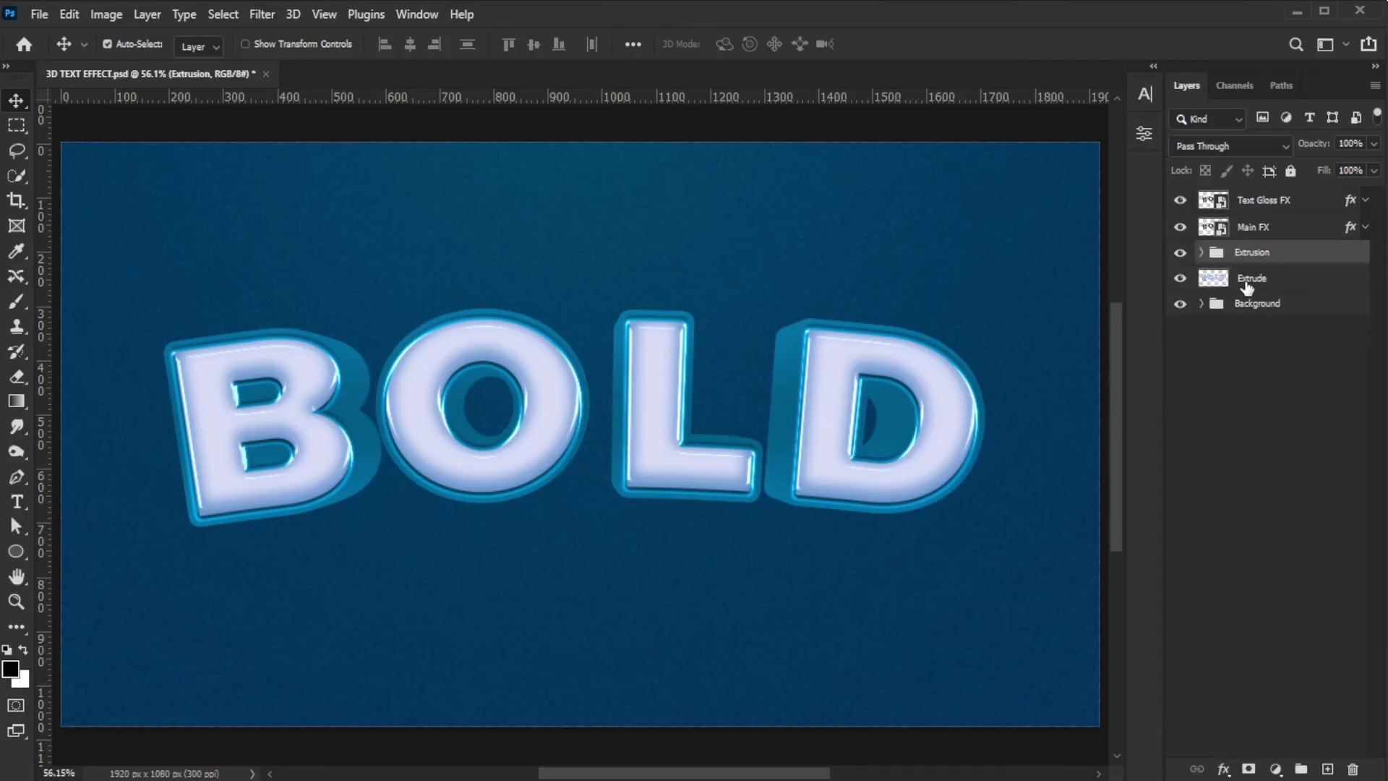
Put Extrude into the Extrusion group and add Bevel & Emboss with depth 1000, size 250, altitude 30
left_click_drag(1248, 285, 1249, 261)
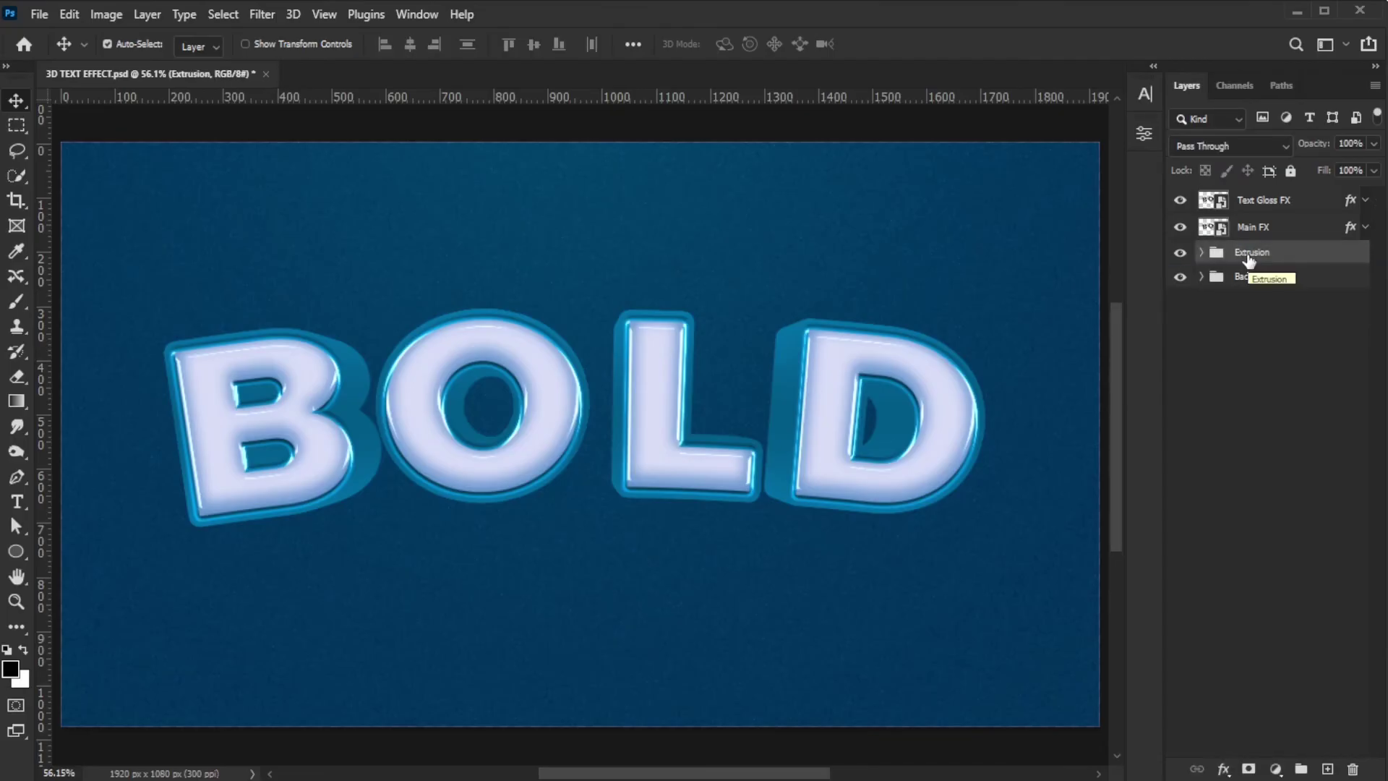
left_click(1232, 772)
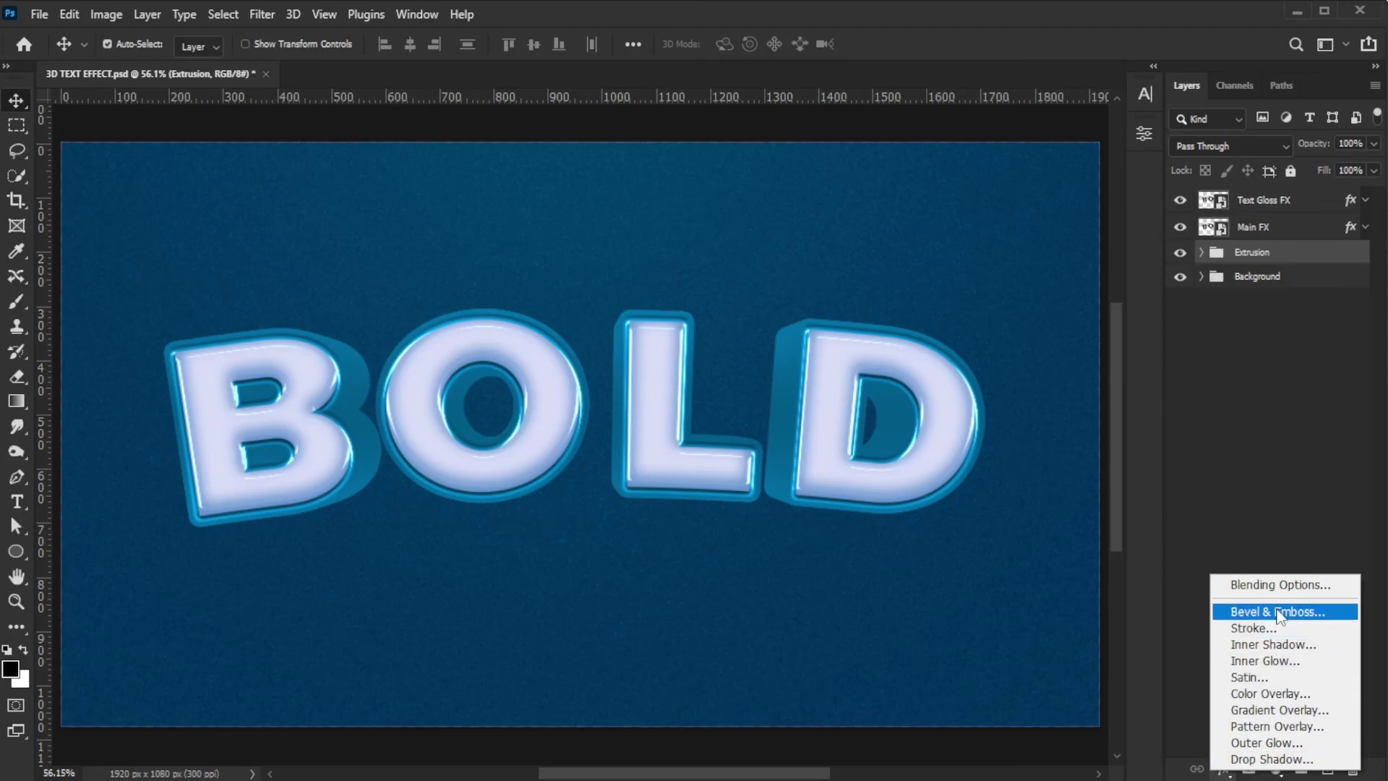
left_click(1267, 585)
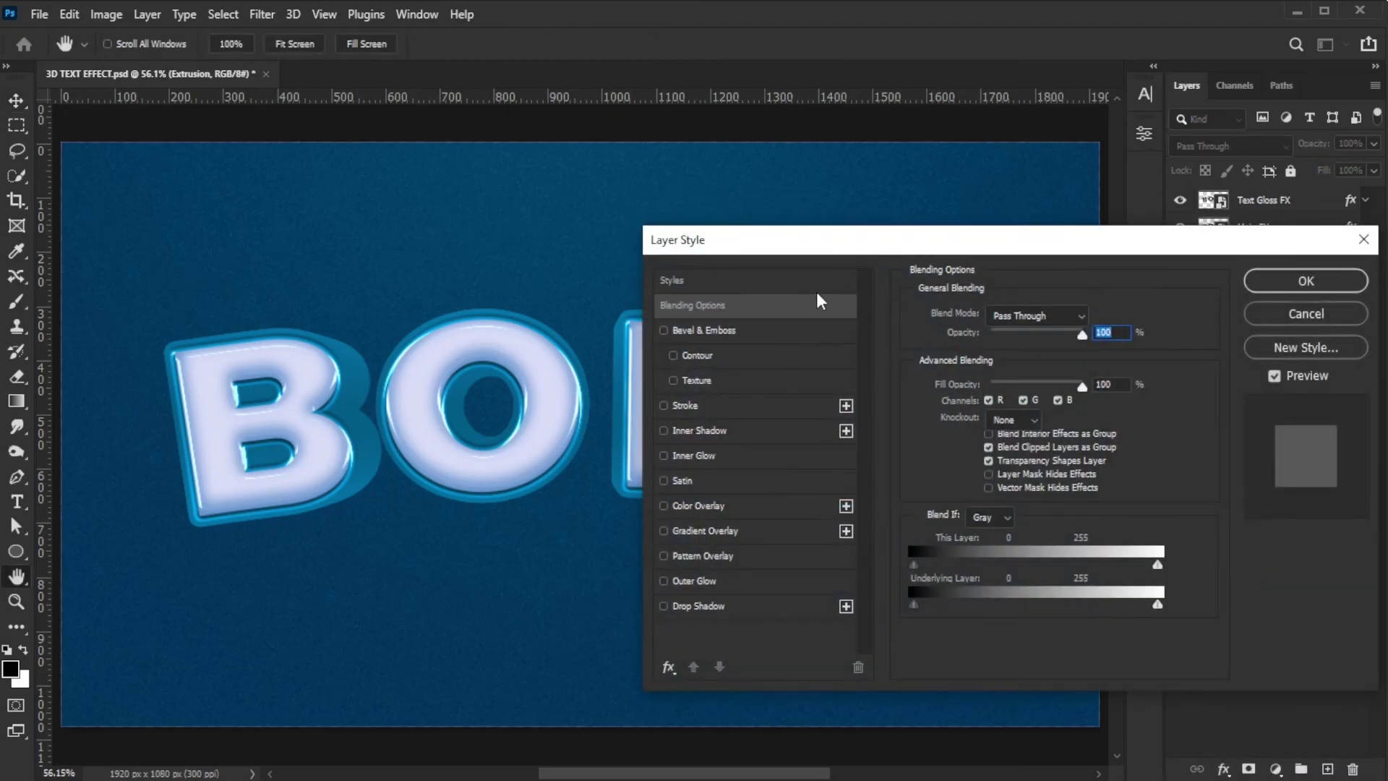
left_click(736, 336)
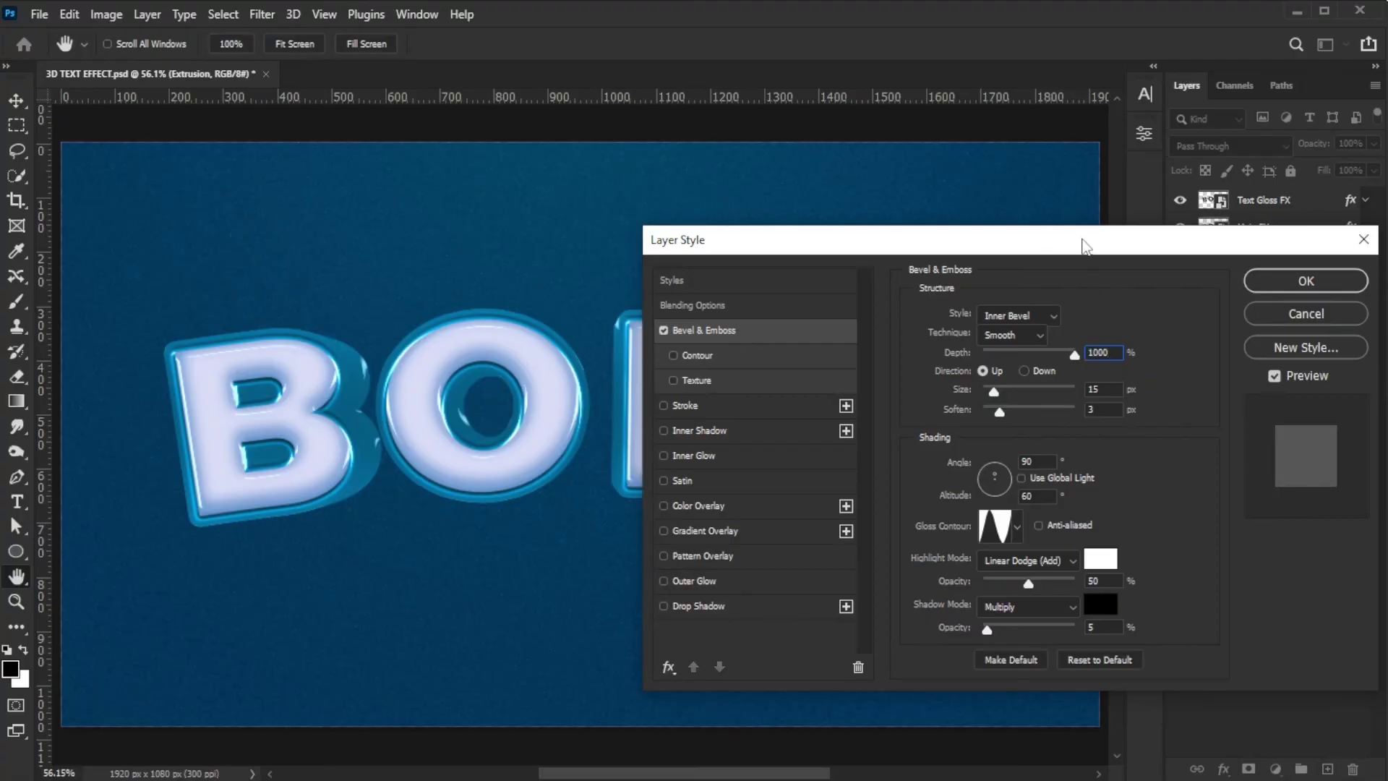
left_click_drag(1078, 242, 408, 167)
left_click(989, 431)
left_click(1023, 474)
key("Tab")
type("30")
Set the bevel highlight to Multiply at 30% opacity and the shadow opacity to 50%
mouse_move(522, 166)
left_mouse_down()
mouse_move(1025, 160)
mouse_move(1034, 135)
mouse_move(1089, 112)
left_mouse_up()
left_click(976, 418)
left_click(951, 376)
left_click(1048, 417)
left_click(1126, 180)
double_click(1046, 438)
type("30")
double_click(1039, 484)
type("50")
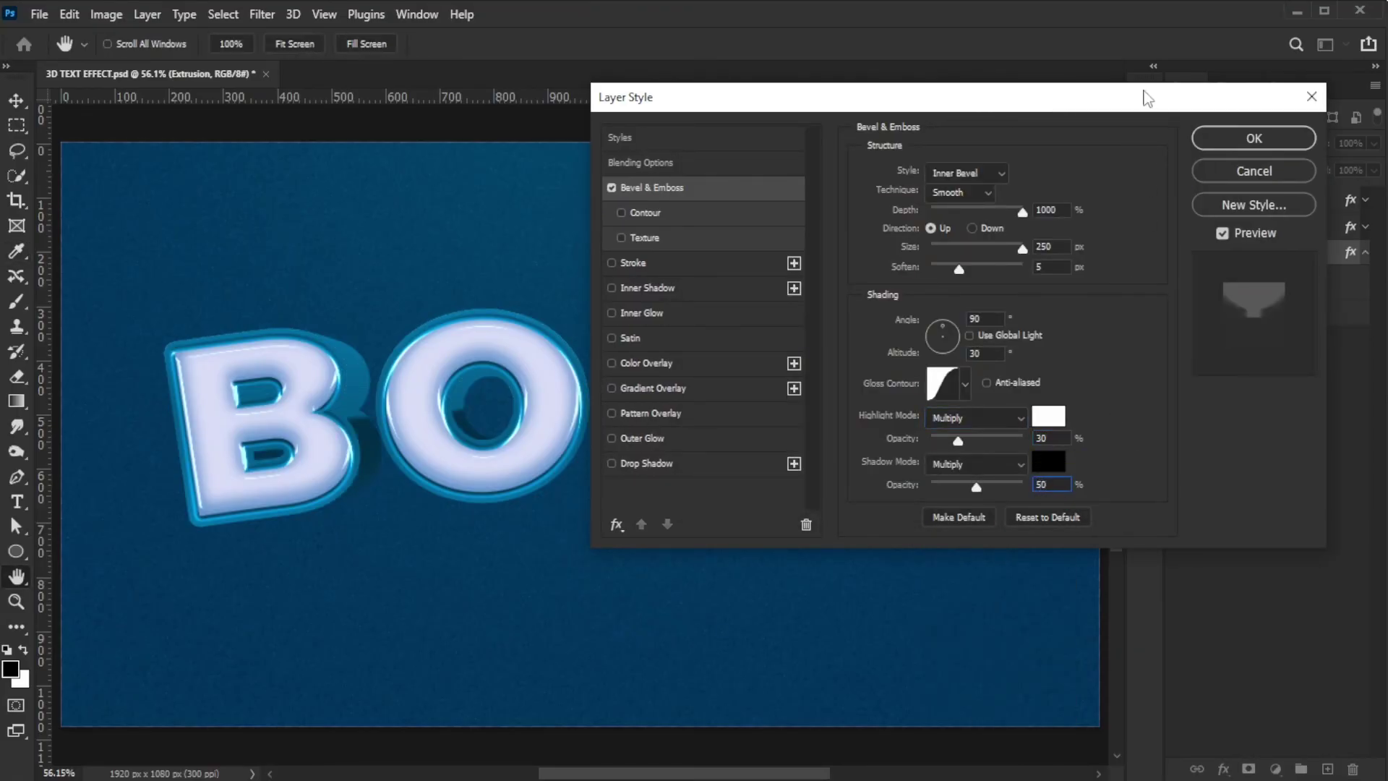
left_click_drag(1149, 99, 1039, 128)
Add a drop shadow with 70 px distance, 0 spread and 50 px size, and apply the style
left_click(636, 485)
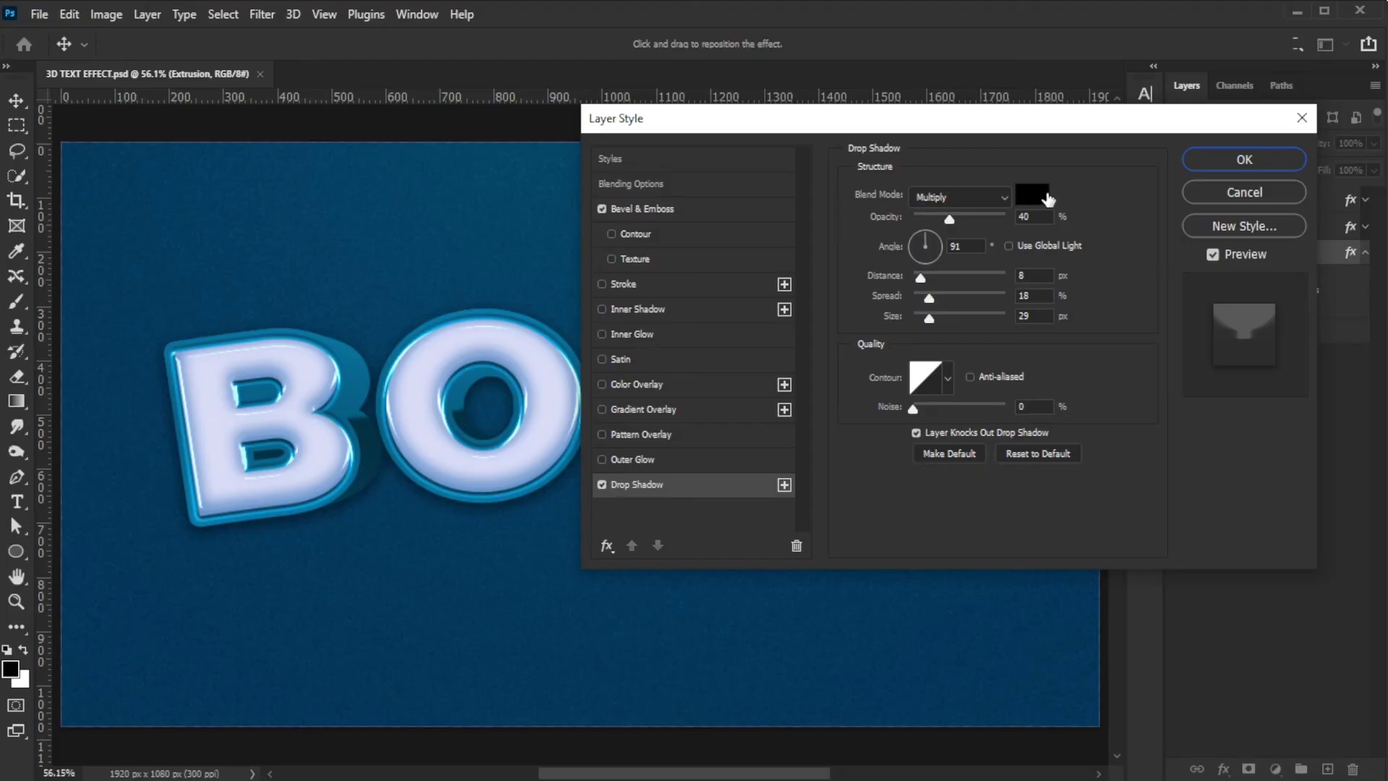
double_click(960, 247)
type("9")
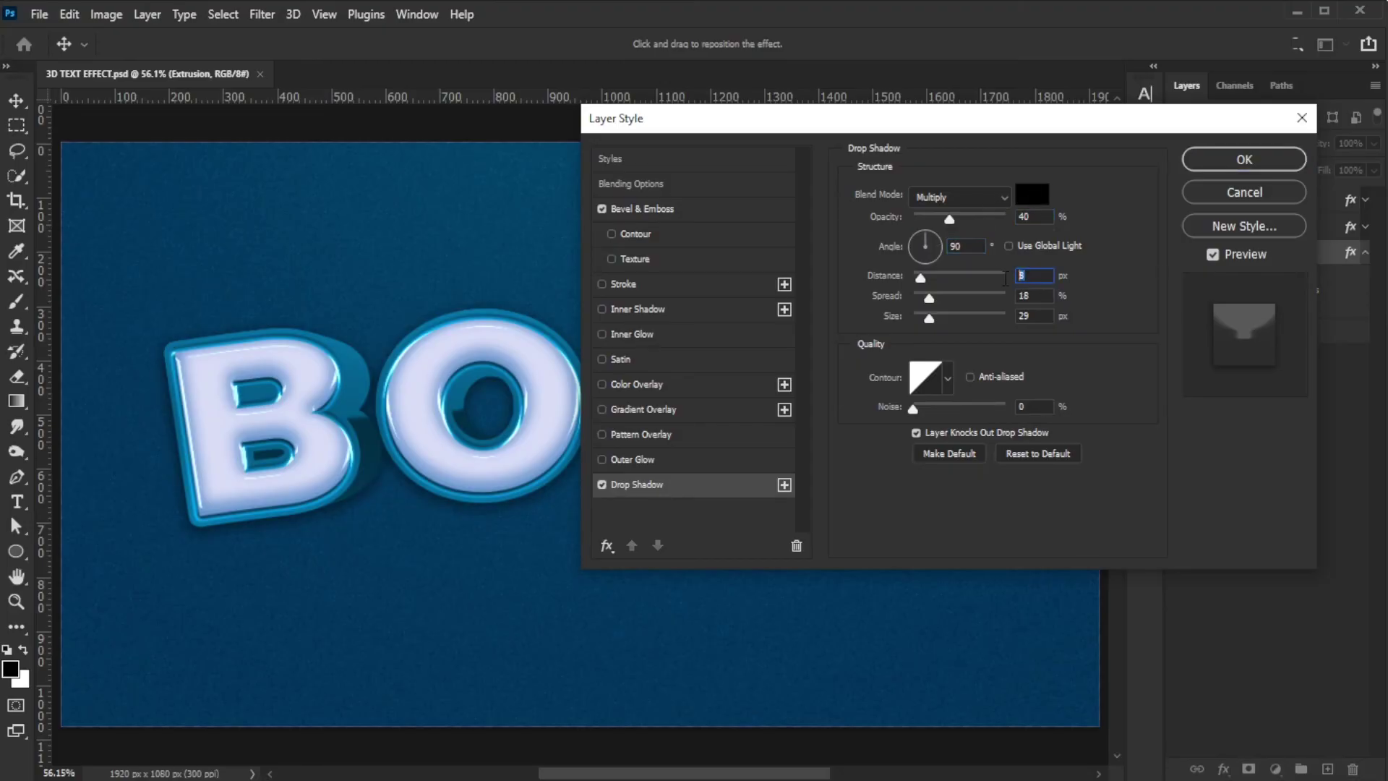
type("70")
key("Tab")
type("0")
key("Tab")
type("50")
left_click(1061, 358)
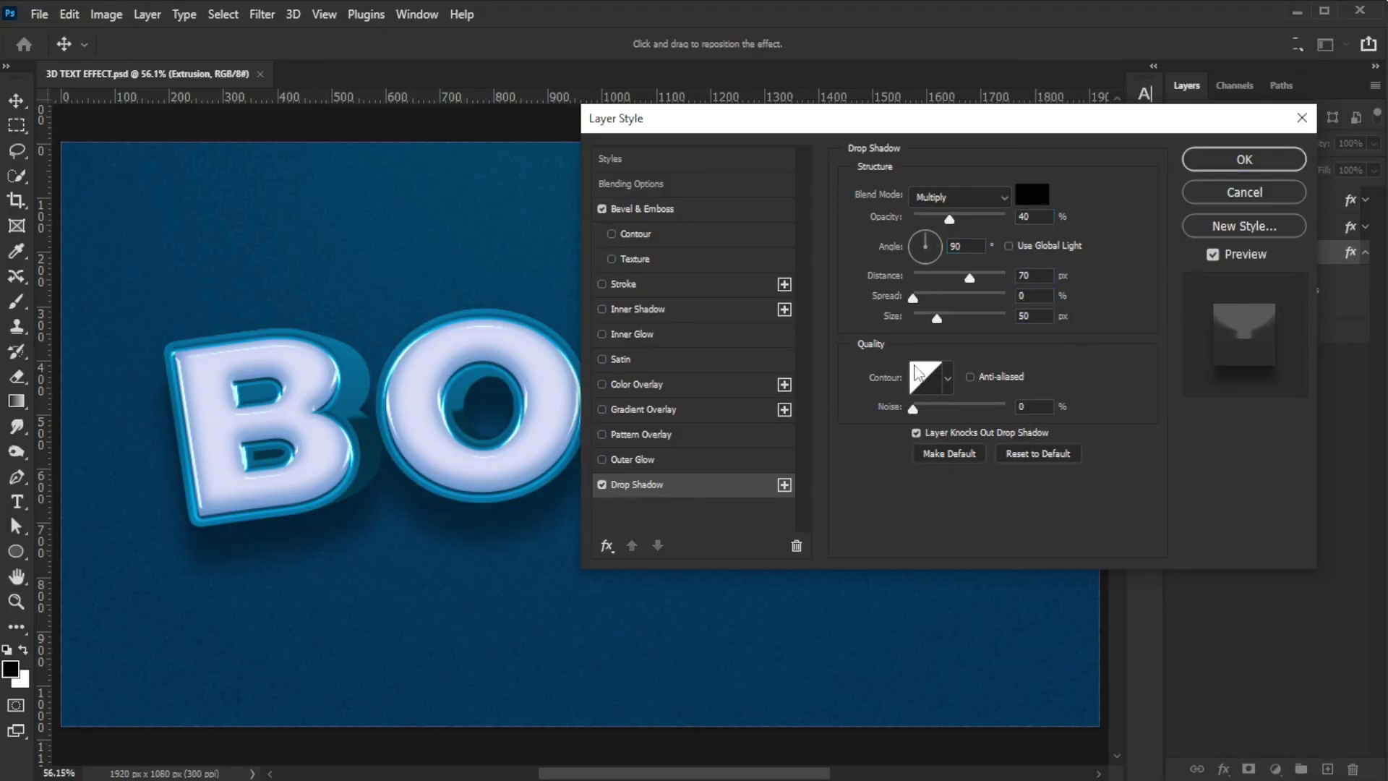
left_click(1232, 162)
Create Layer 2 clipped to Extrusion and brush dark shading inside the holes of B, O and D
left_click(1365, 252)
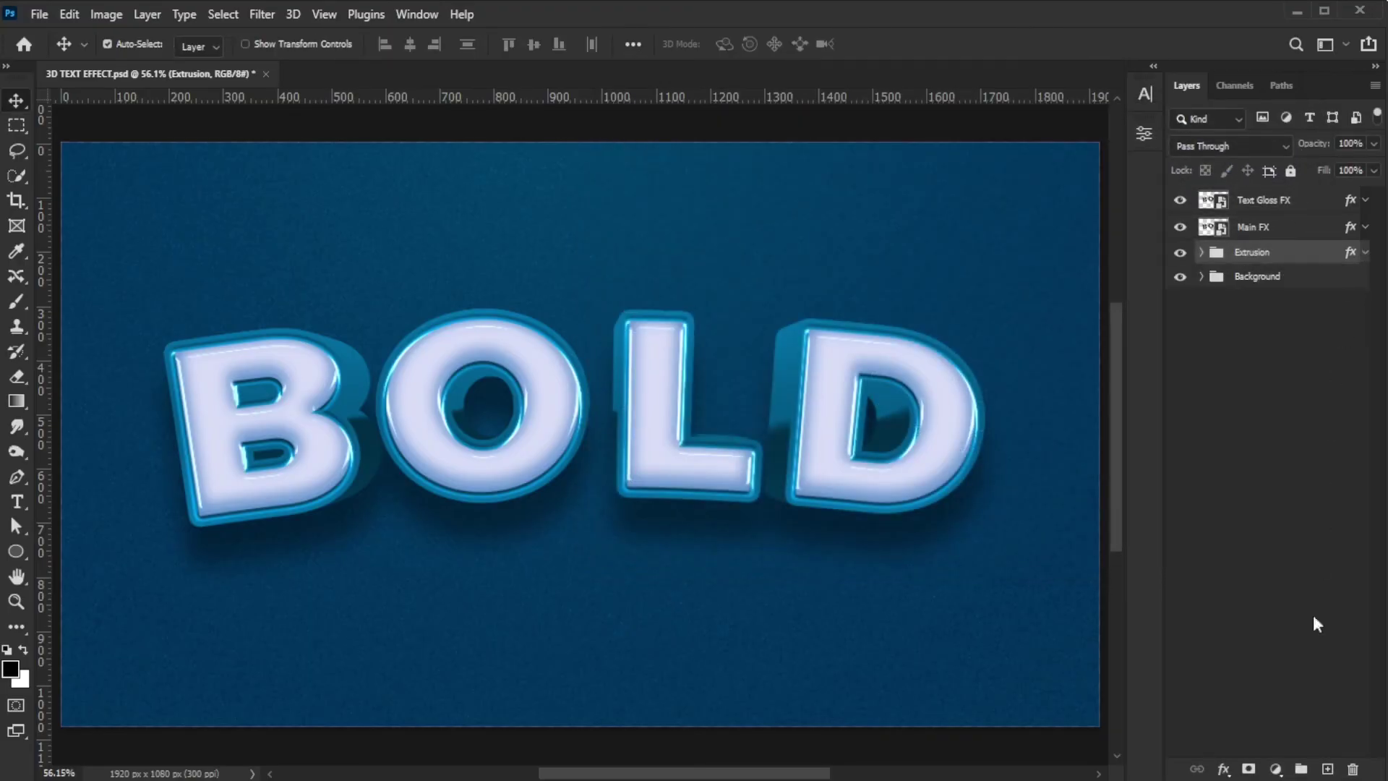
left_click(1326, 769)
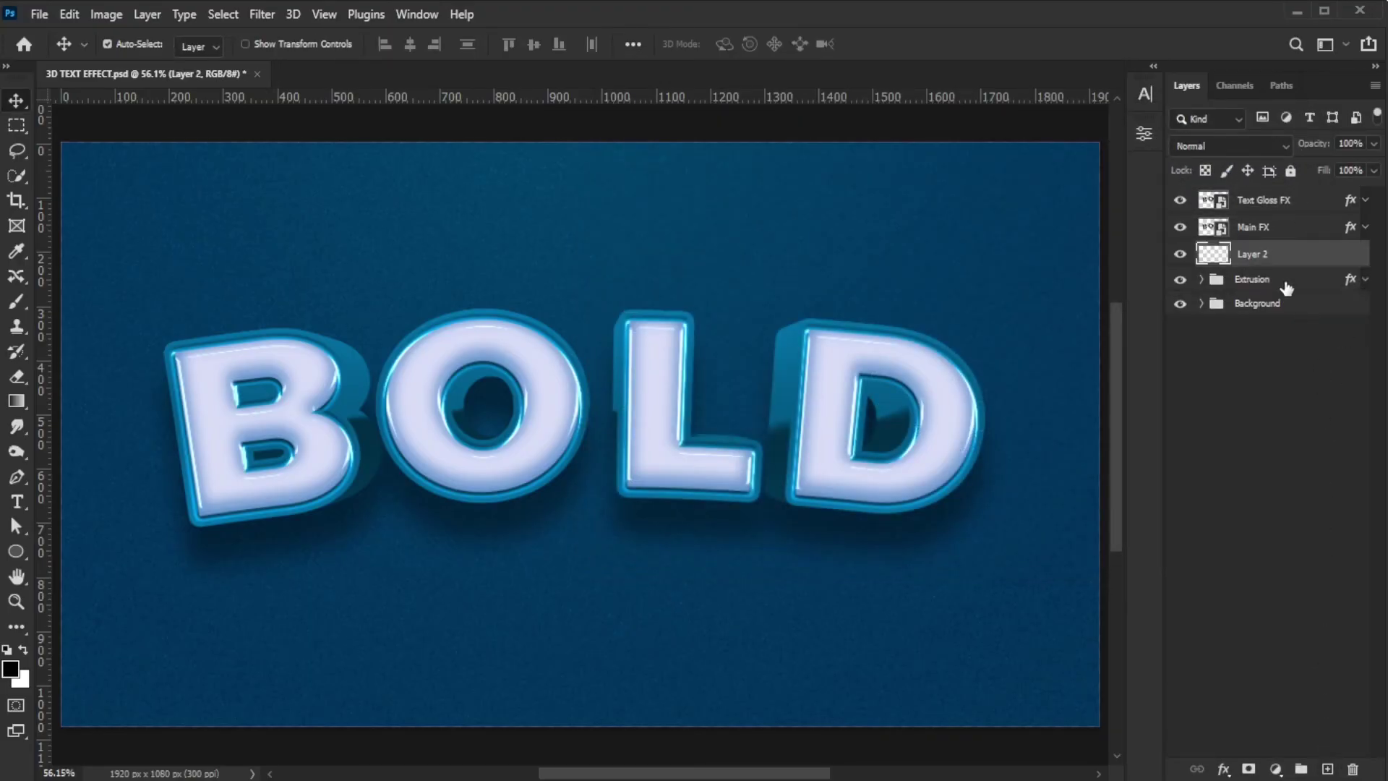
left_click(1287, 267, "alt")
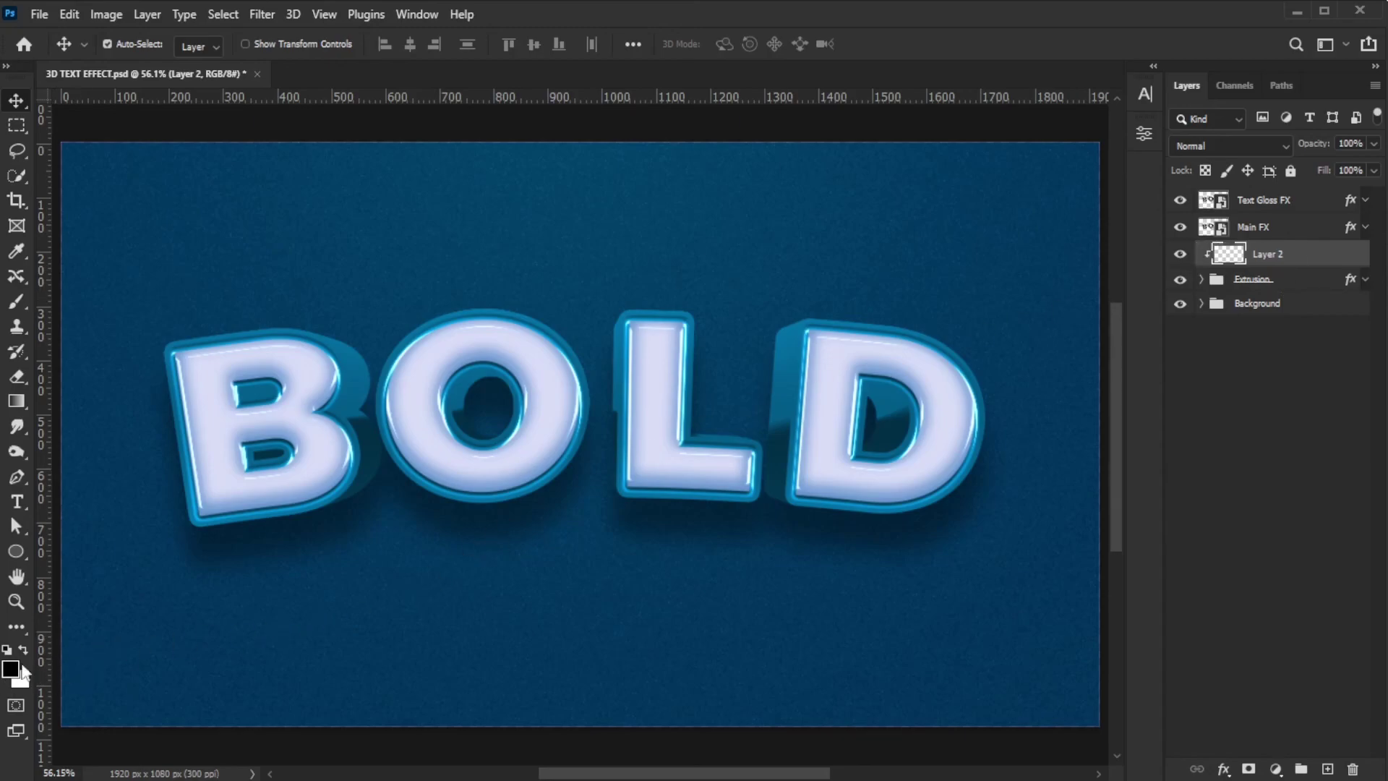
key("b")
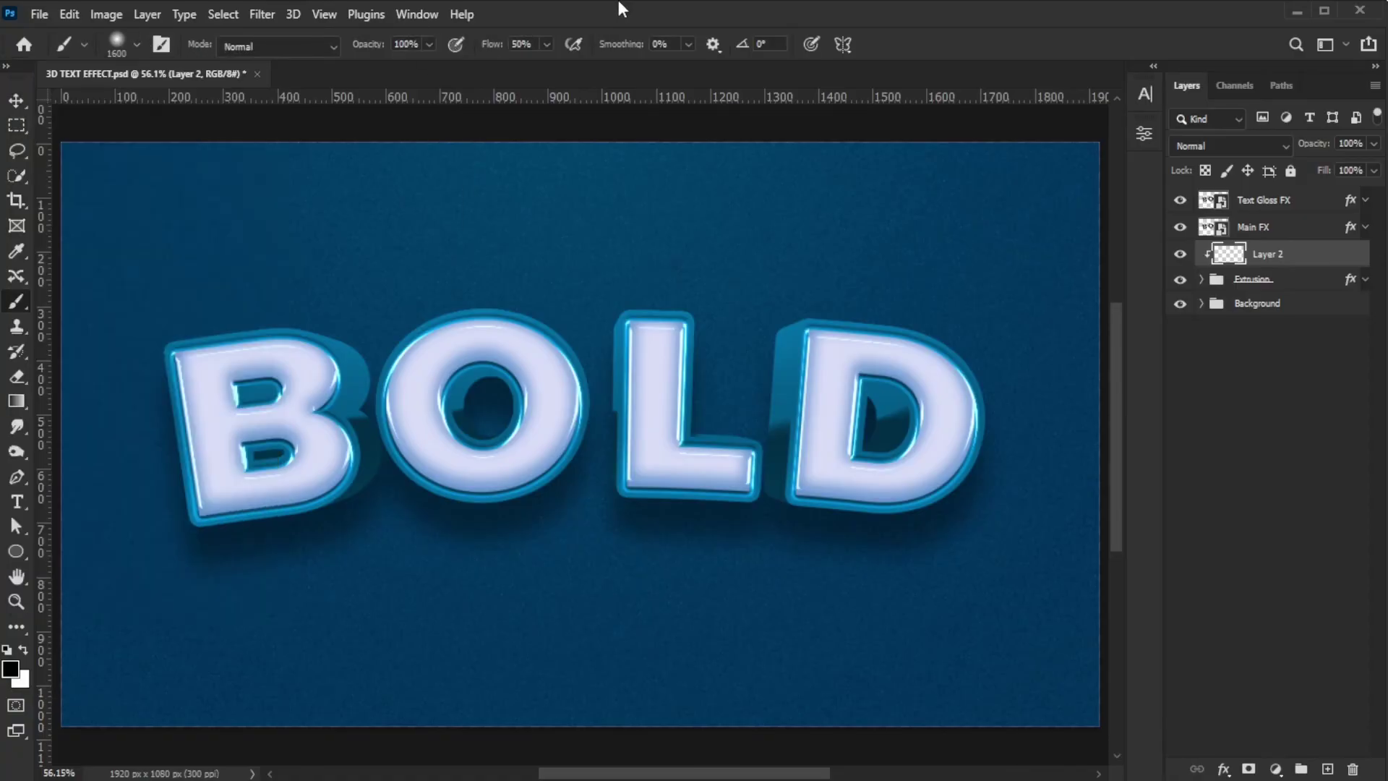
left_click_drag(493, 44, 460, 48)
left_click_drag(249, 394, 278, 397)
left_click_drag(257, 454, 285, 455)
mouse_move(462, 408)
left_mouse_down()
mouse_move(470, 434)
mouse_move(483, 425)
left_mouse_up()
left_click_drag(871, 425, 909, 436)
Set Layer 2 to Multiply blend mode at 50% opacity
left_click(1229, 146)
left_click(1267, 235)
left_click(1315, 144)
type("50")
key("Return")
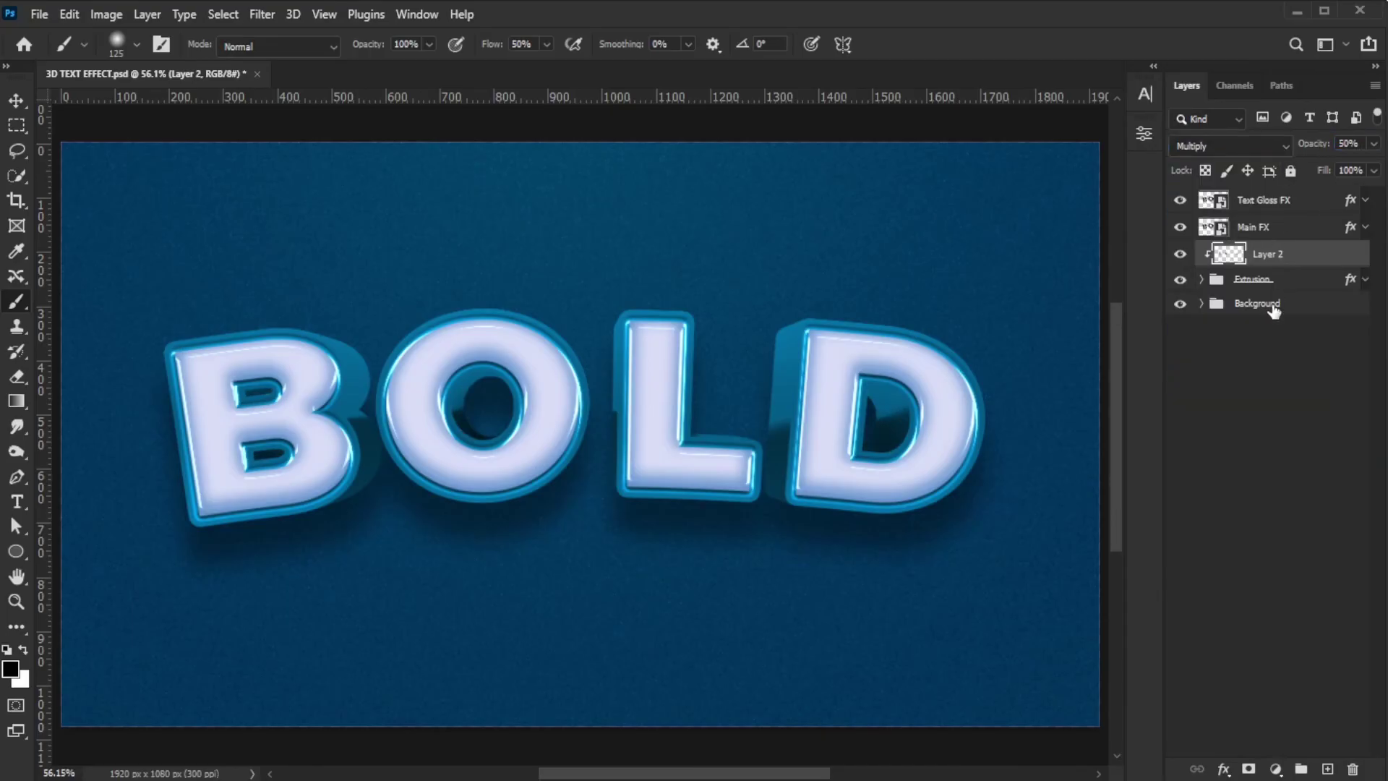
Add Multiply-mode Layer 3 above the Background and bring Layer 2's opacity down to 30%
left_click(1274, 311)
left_click(1327, 770)
left_click(1229, 145)
left_click(1267, 235)
key("alt+]")
key("alt+]")
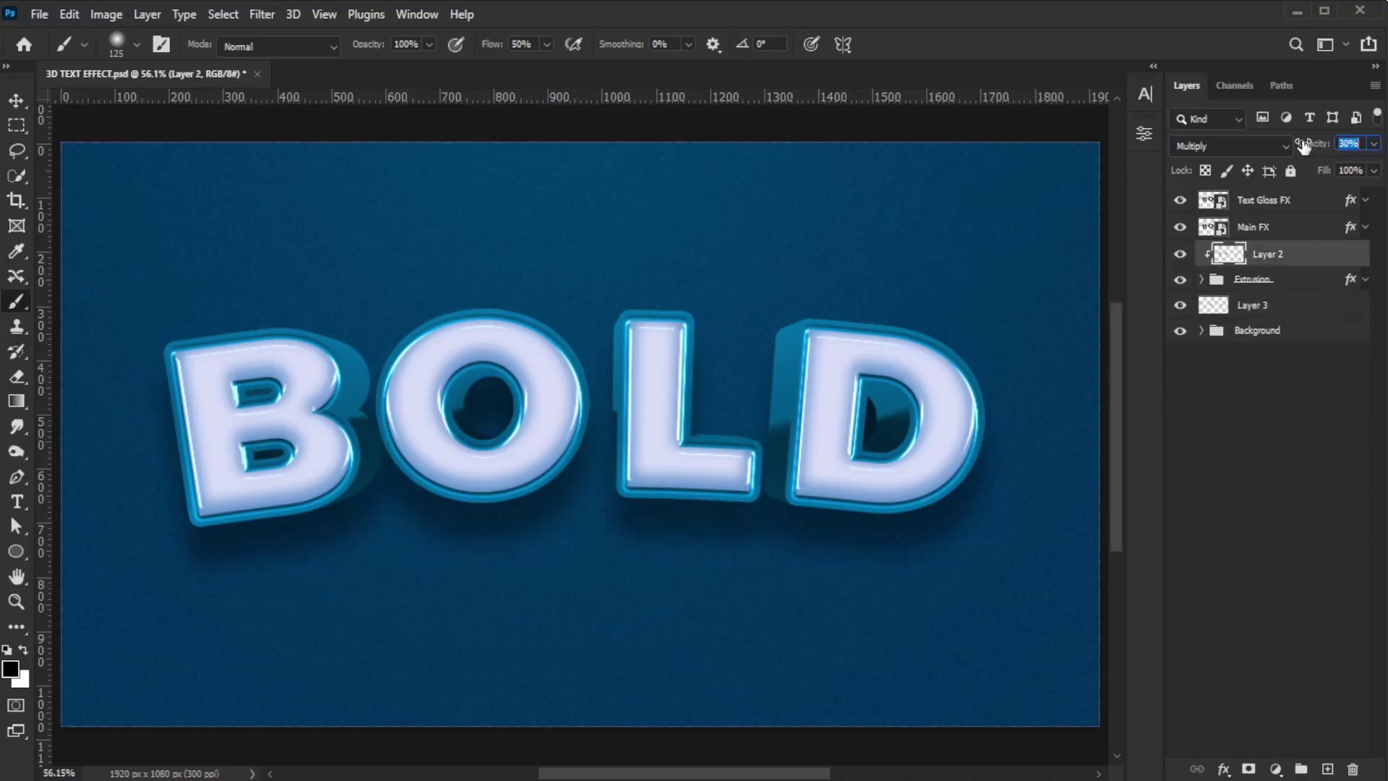
key("Return")
left_click(14, 102)
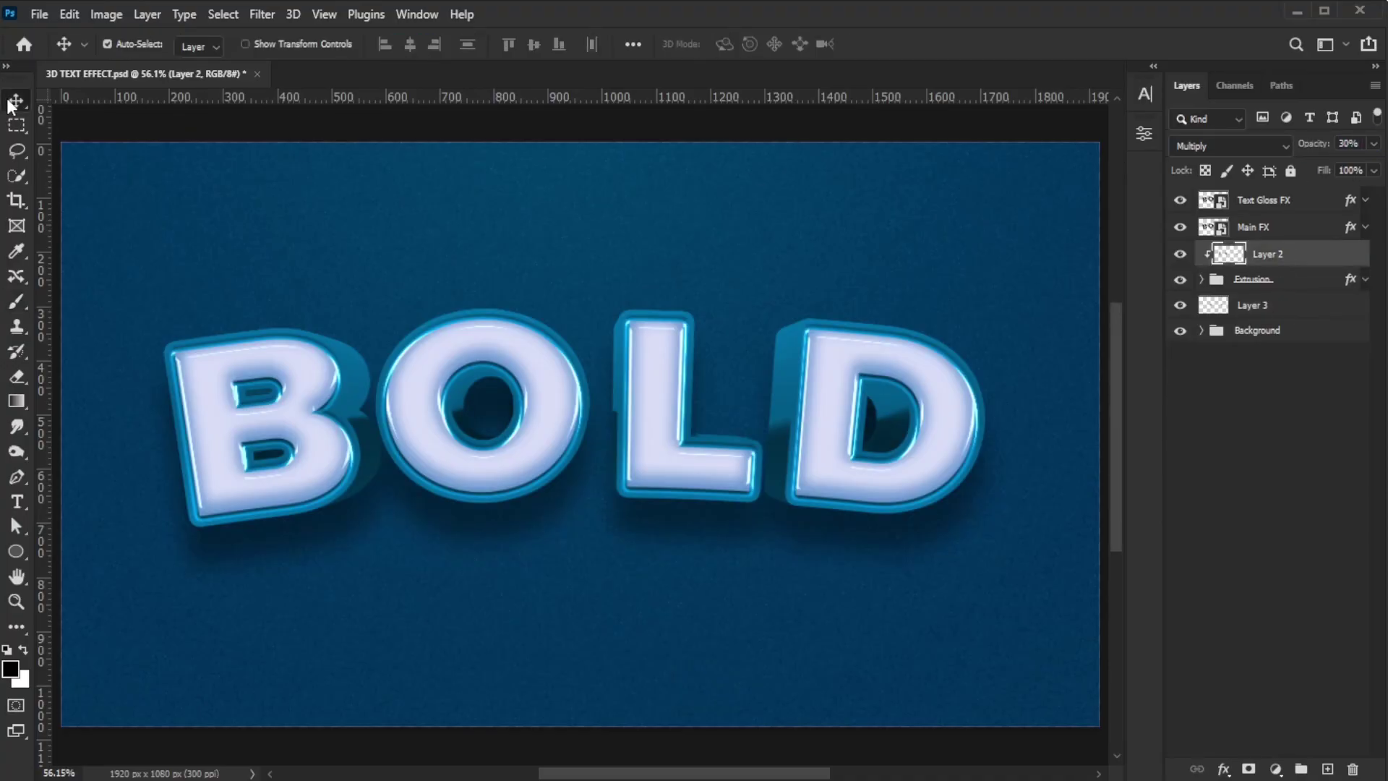